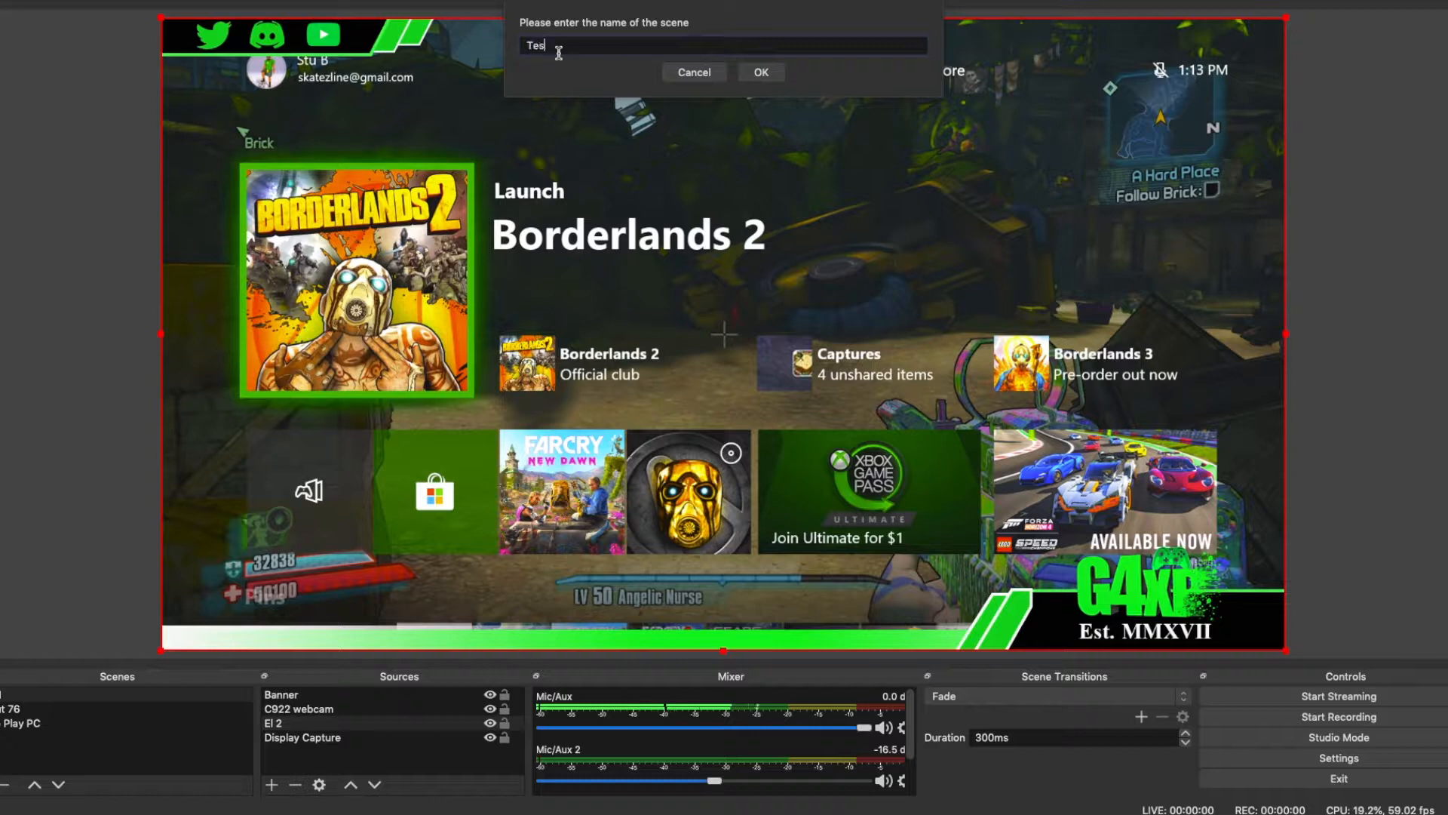
Step: Create a new scene named Test 2 and make it the active scene
{"action": "left_click", "coordinate": [762, 72]}
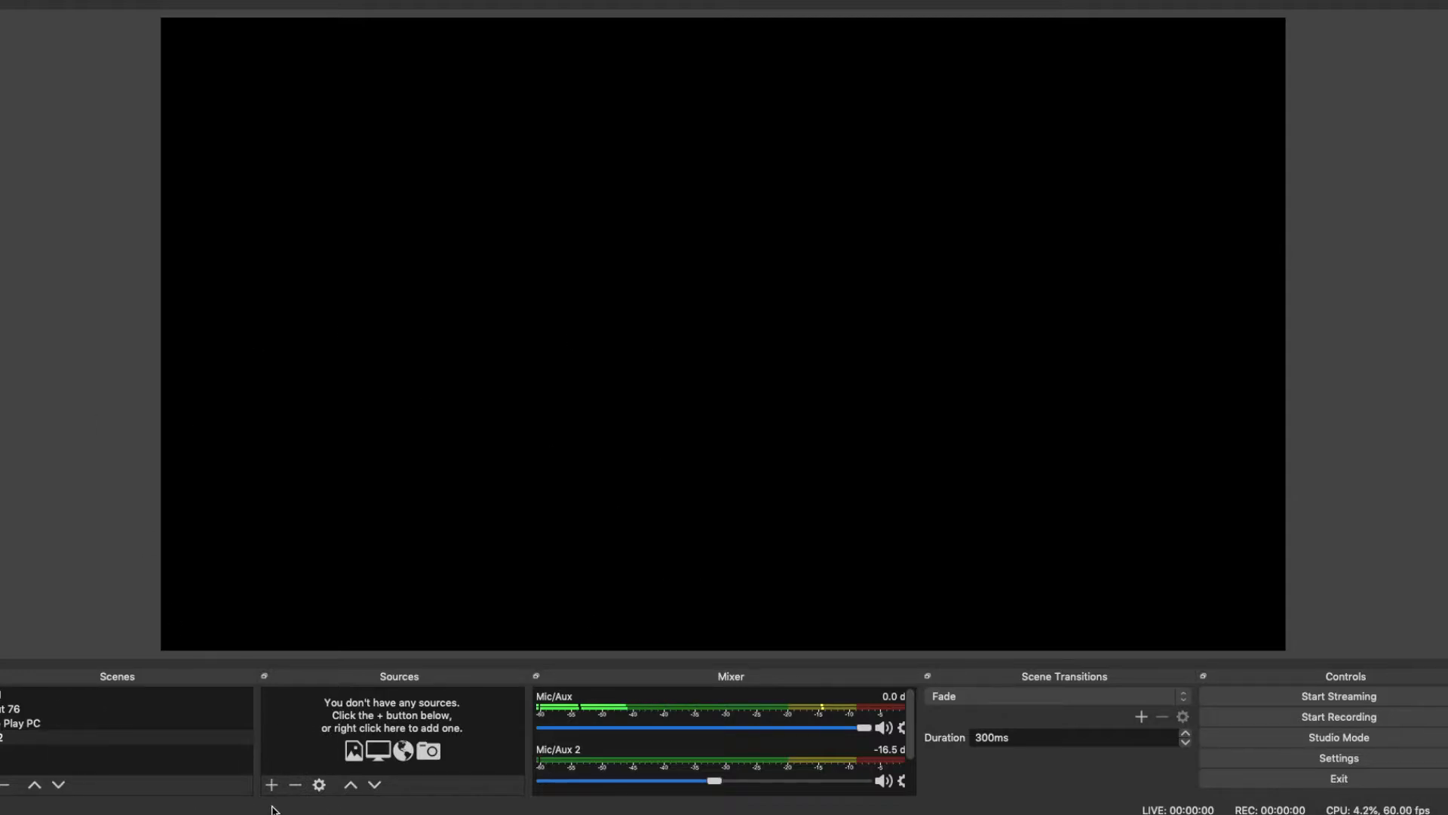
{"action": "left_click", "coordinate": [46, 695]}
{"action": "left_click", "coordinate": [23, 743]}
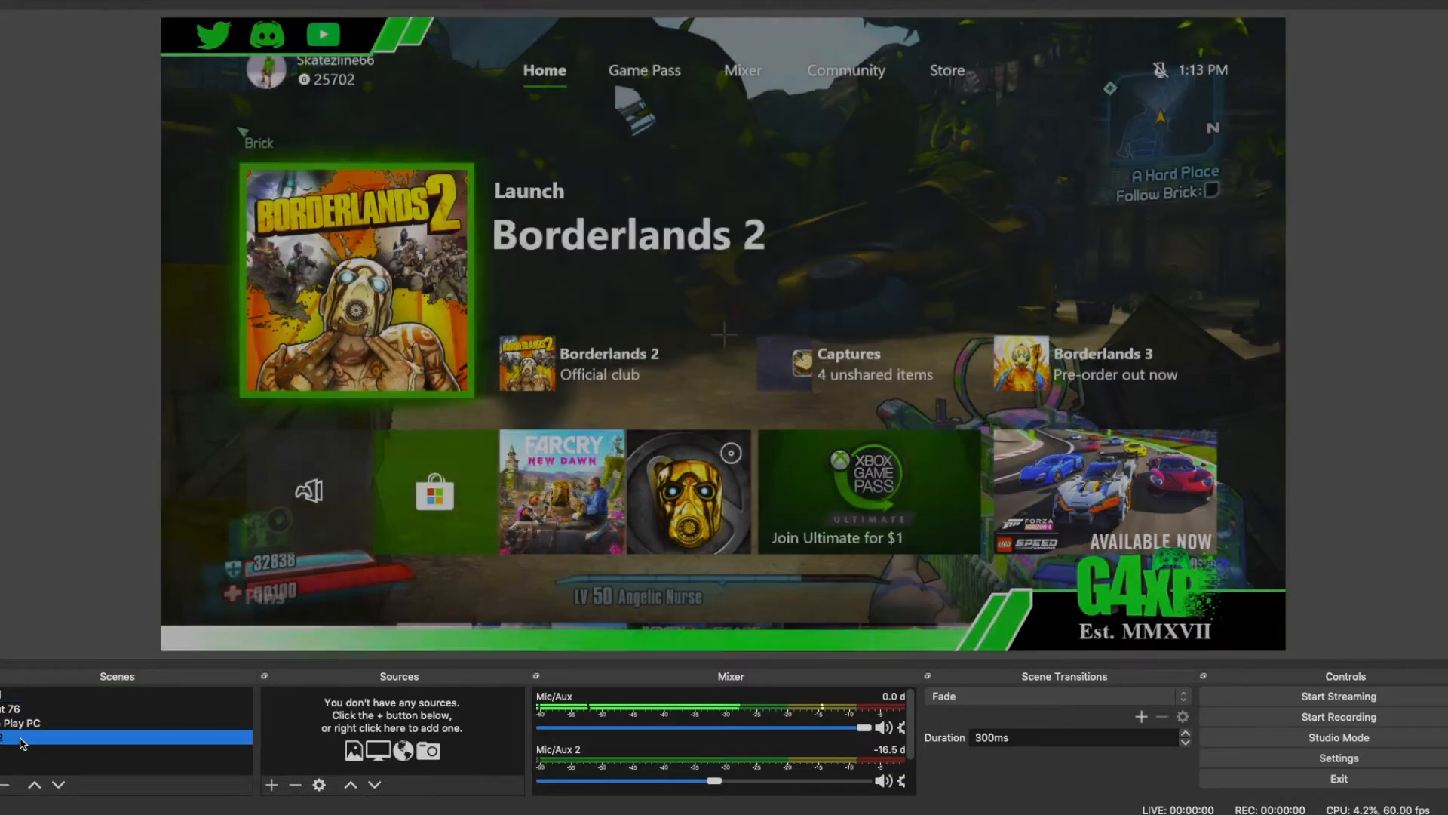
Step: Add the existing Display Capture source to the Test 2 scene
{"action": "left_click", "coordinate": [276, 786]}
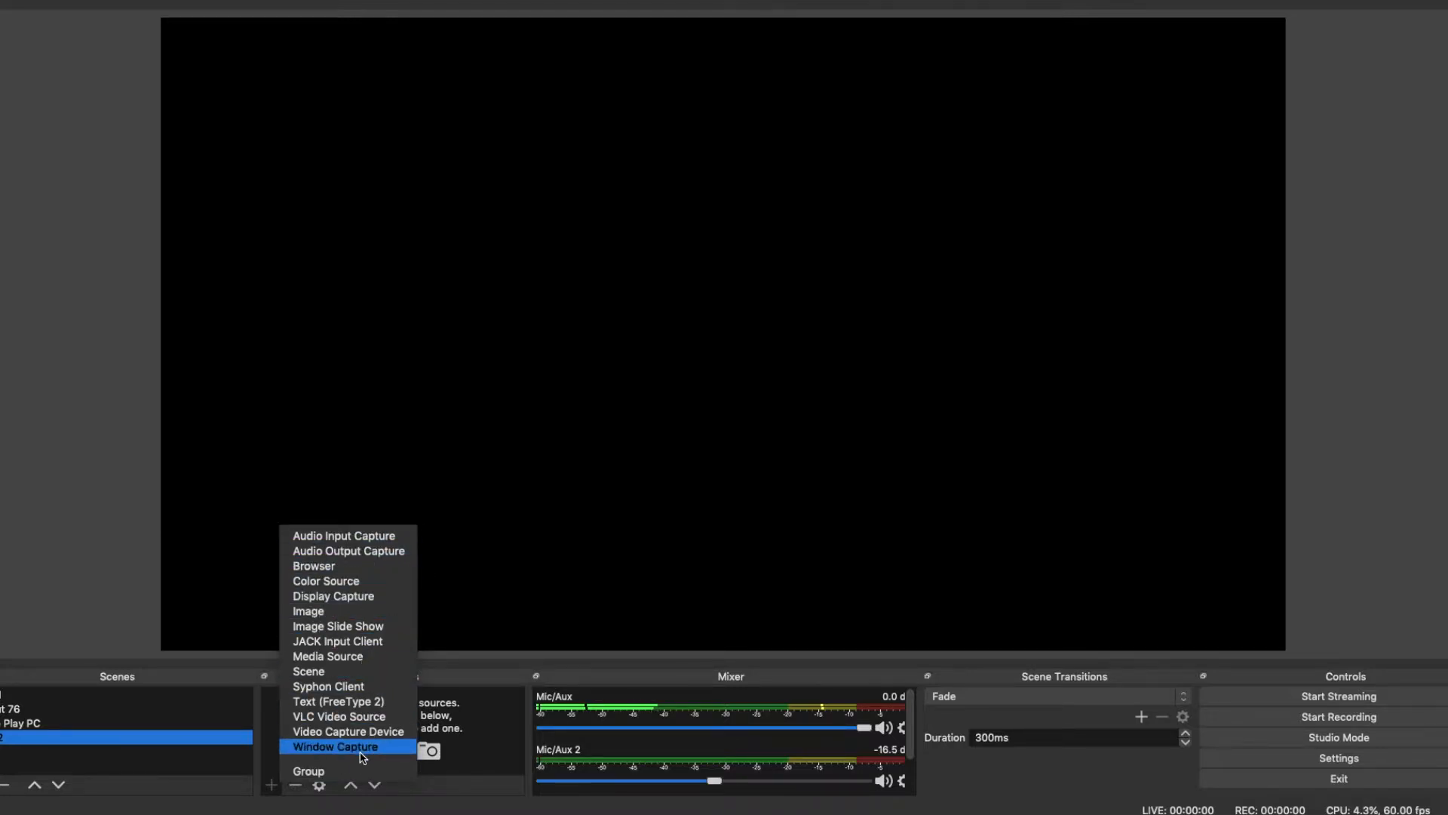
{"action": "left_click", "coordinate": [359, 606]}
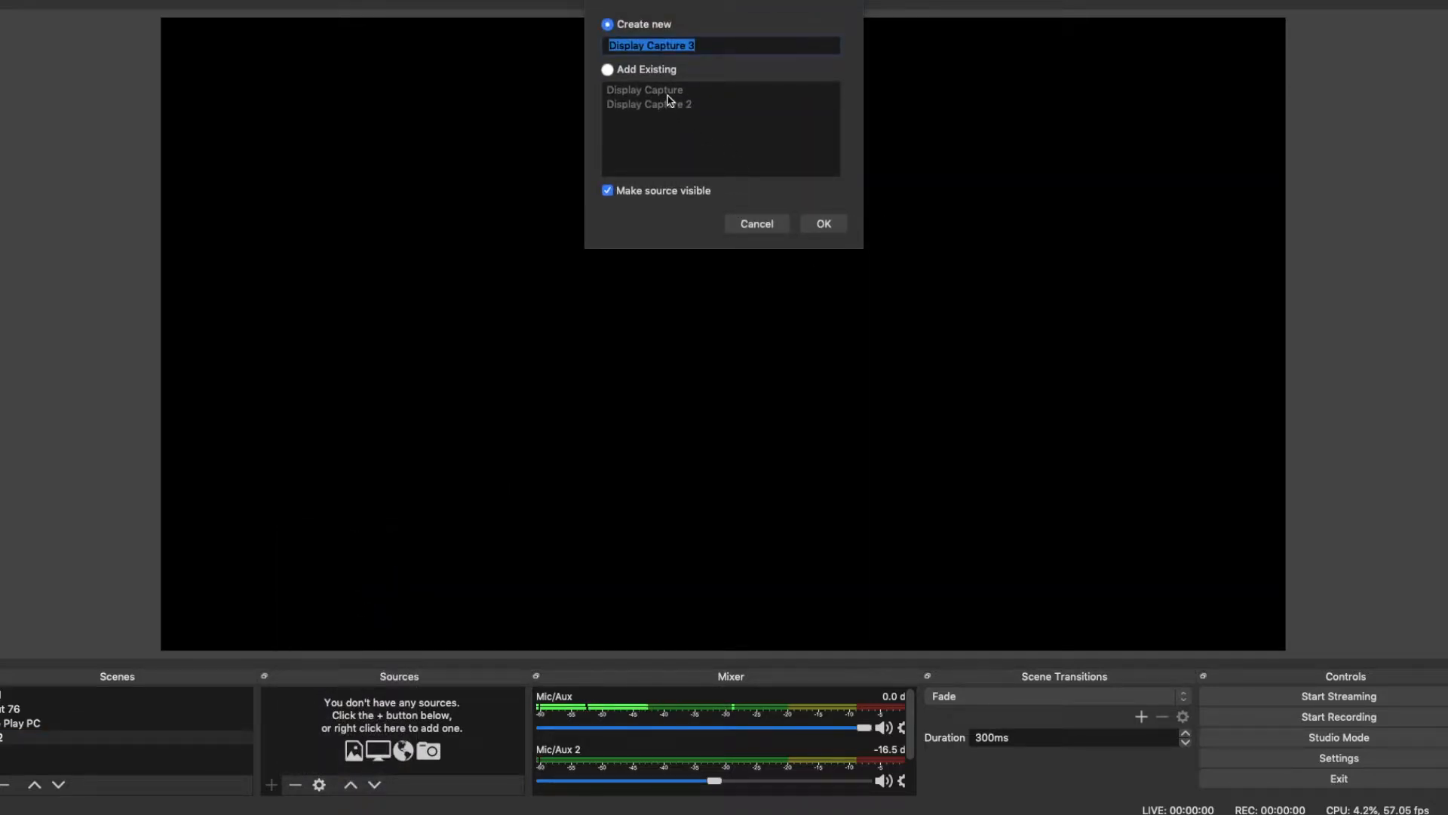
{"action": "left_click", "coordinate": [608, 70]}
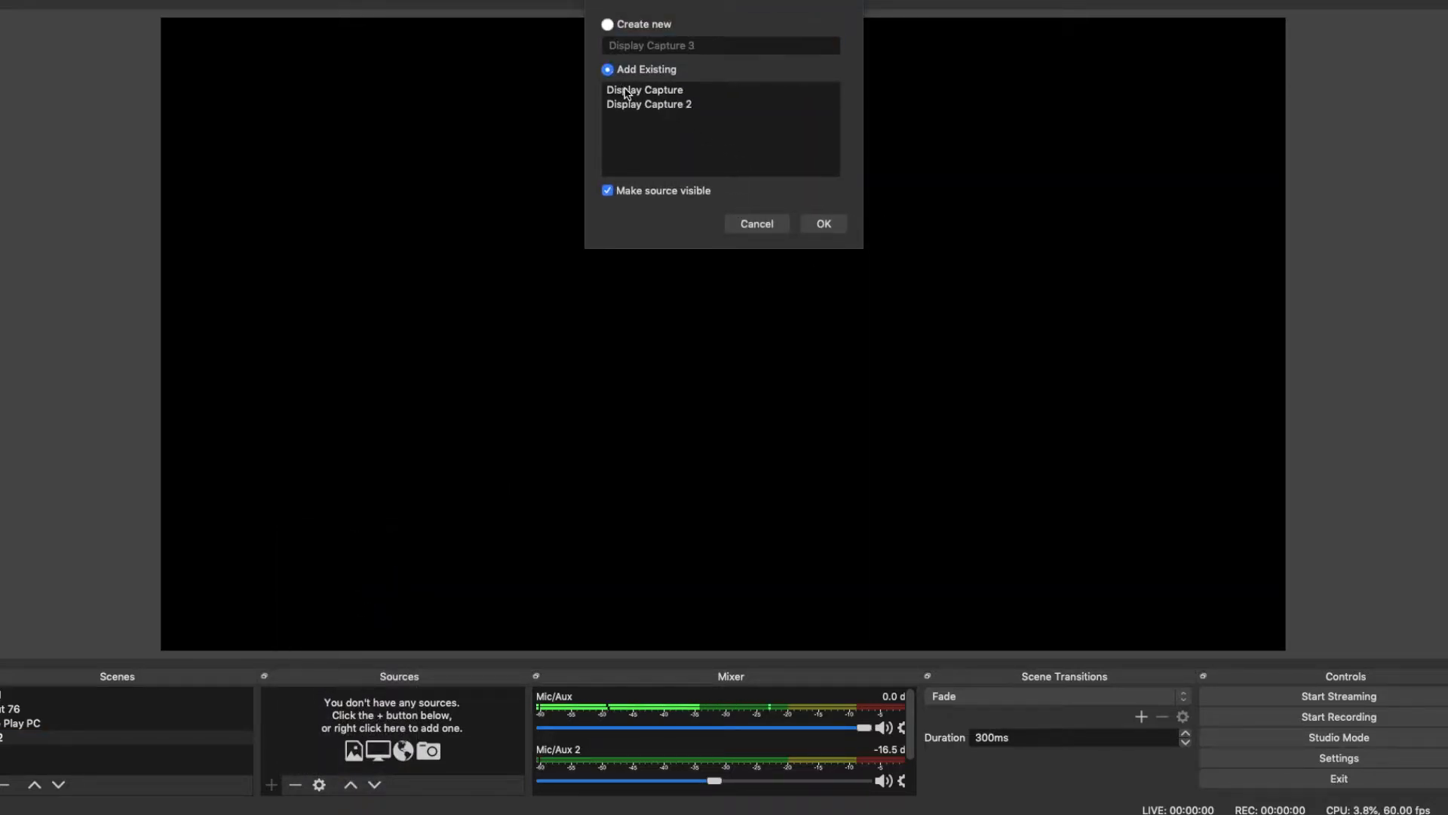
{"action": "left_click", "coordinate": [645, 90]}
{"action": "left_click", "coordinate": [824, 223]}
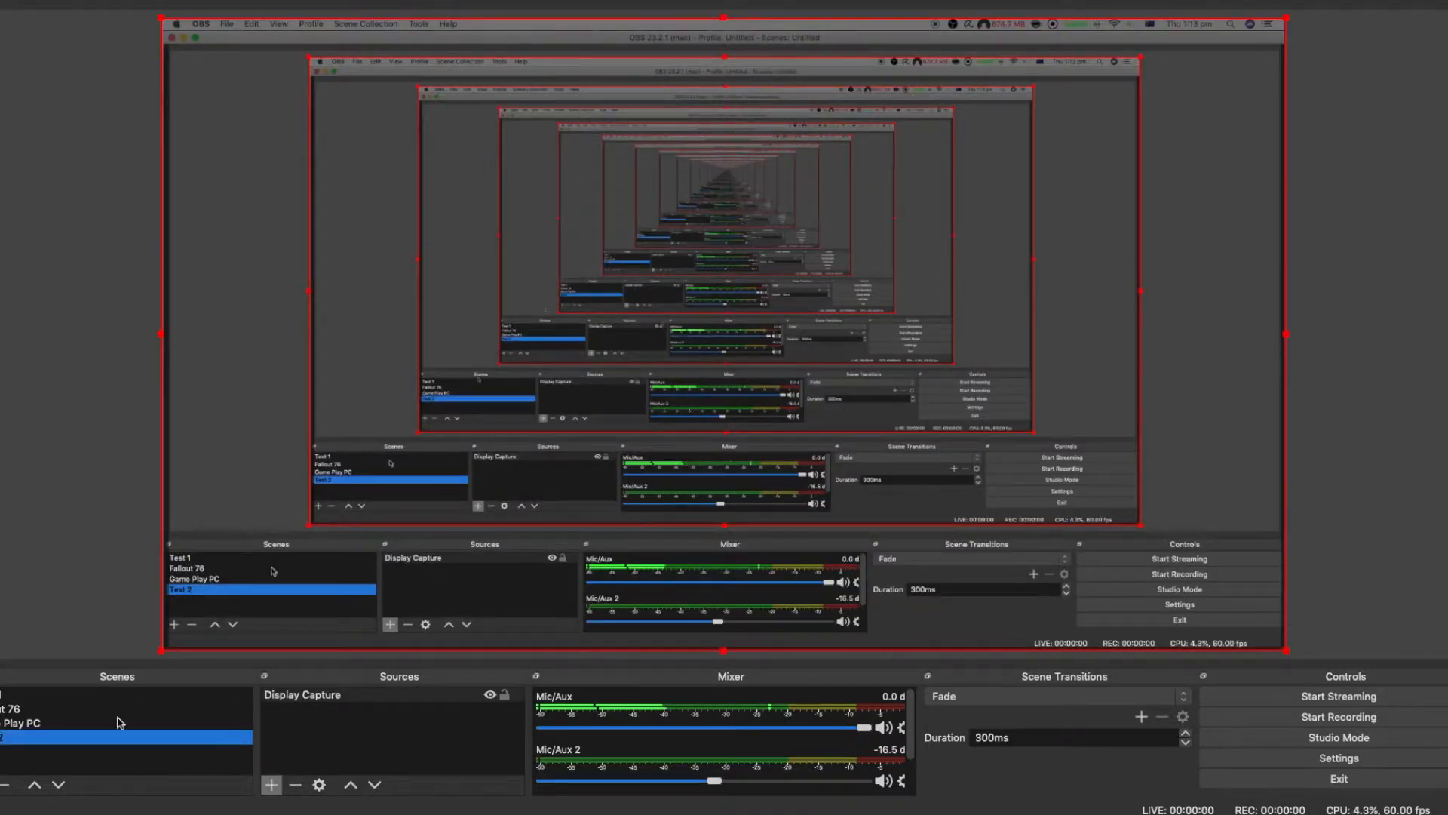
Step: Add the existing El 2 window capture source to the scene and select it among the sources
{"action": "left_click", "coordinate": [271, 785]}
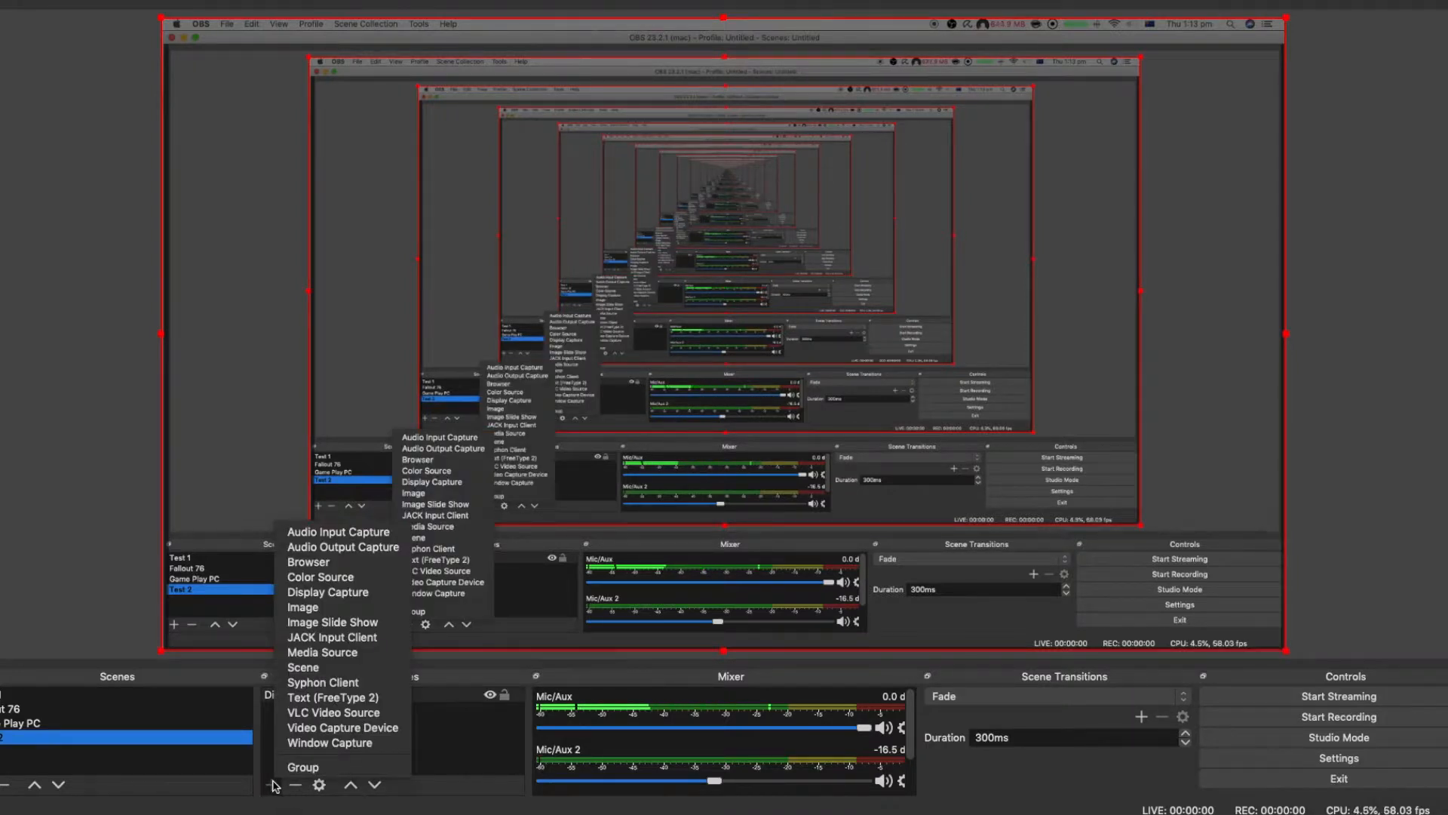
{"action": "left_click", "coordinate": [343, 743]}
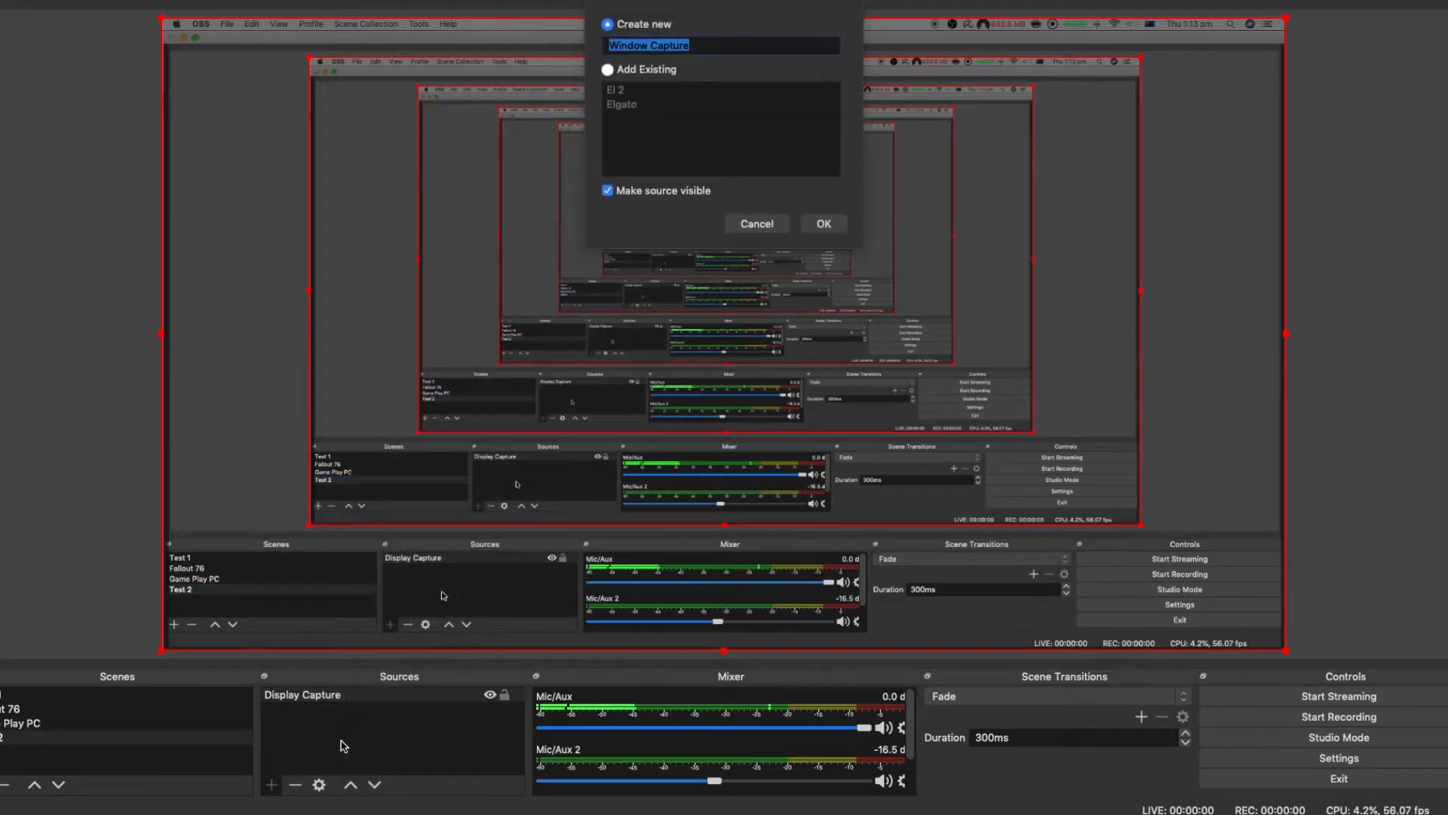
{"action": "left_click", "coordinate": [609, 69]}
{"action": "left_click", "coordinate": [618, 106]}
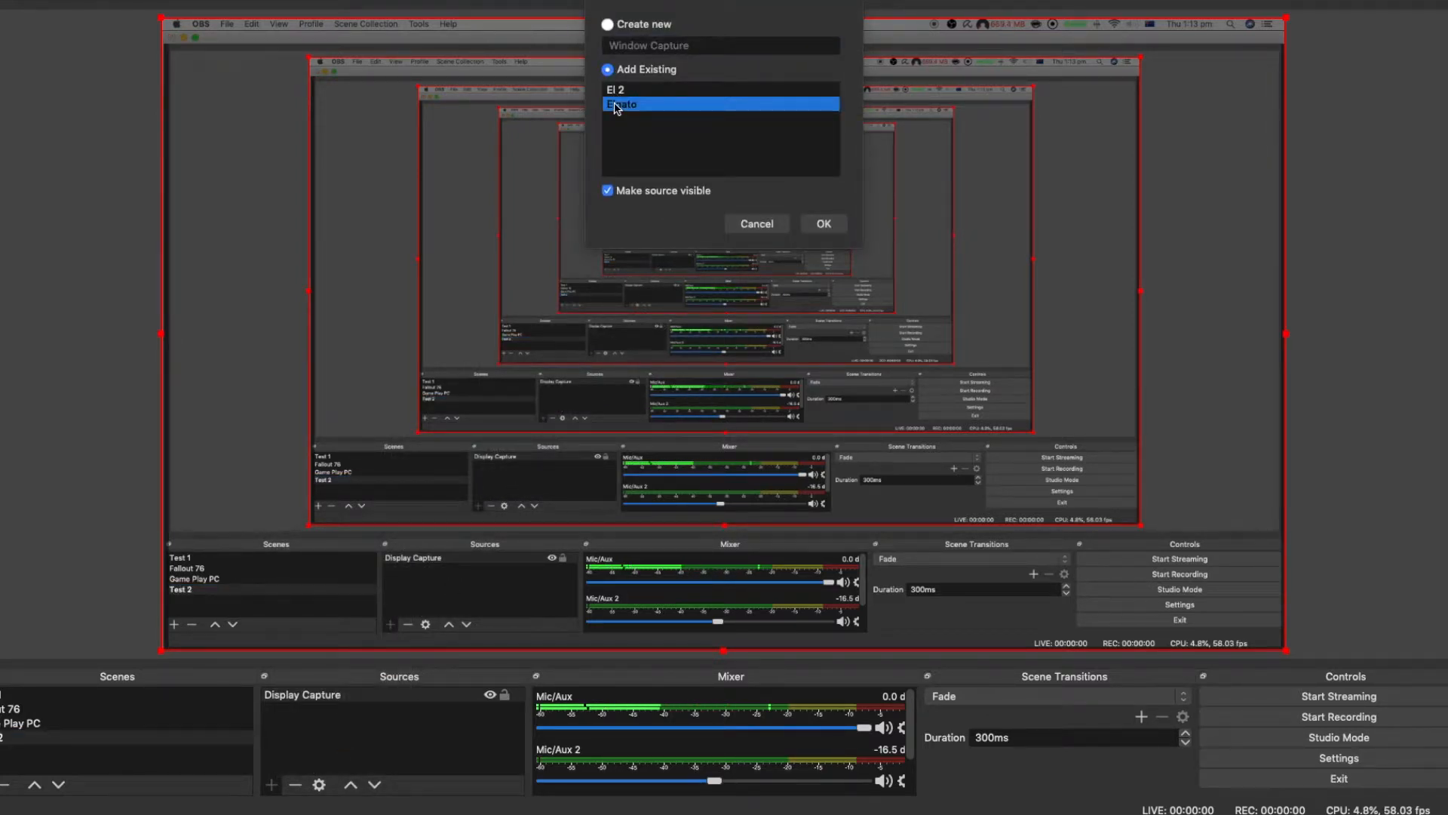
{"action": "left_click", "coordinate": [622, 92]}
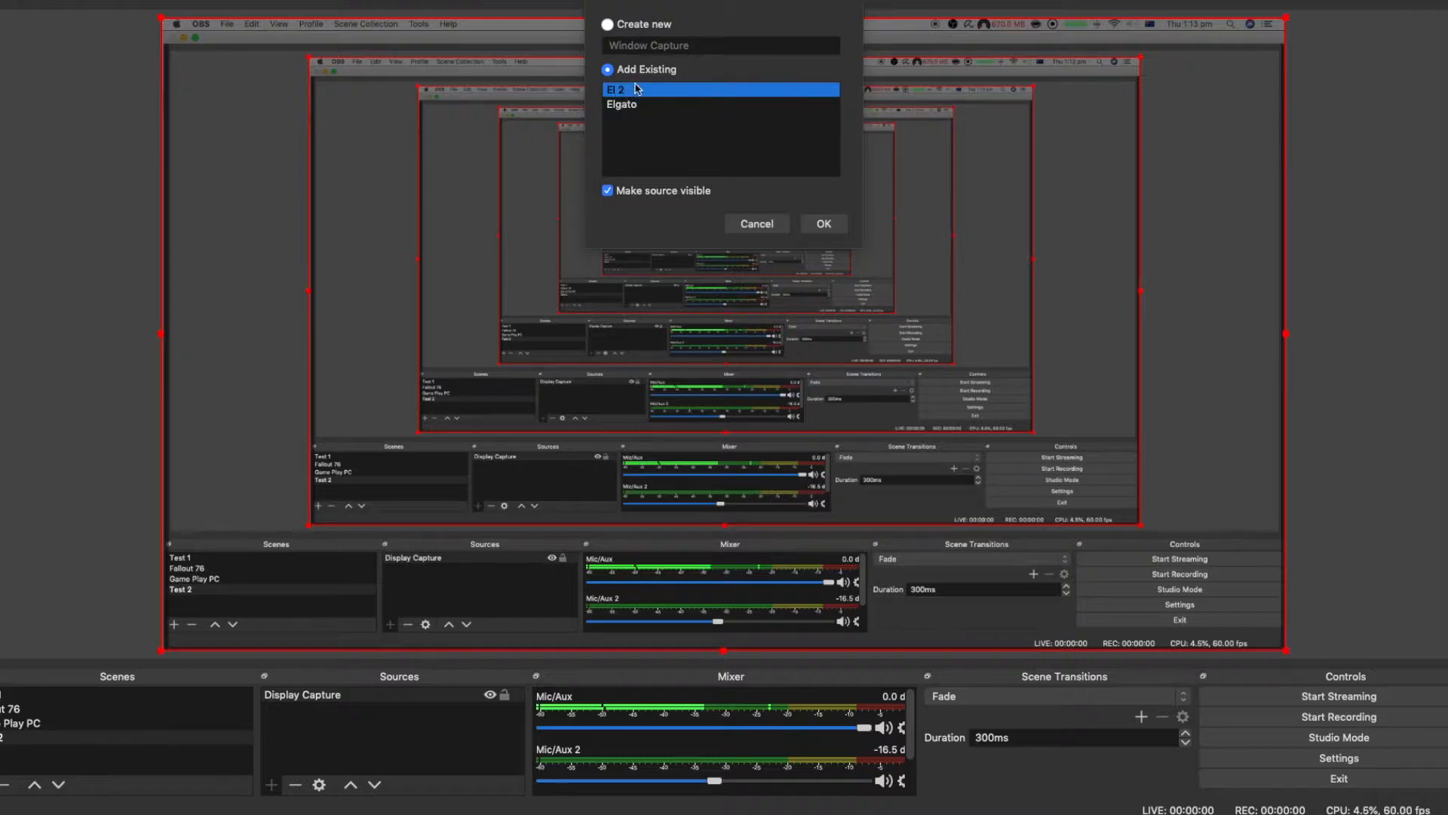
{"action": "left_click", "coordinate": [823, 224]}
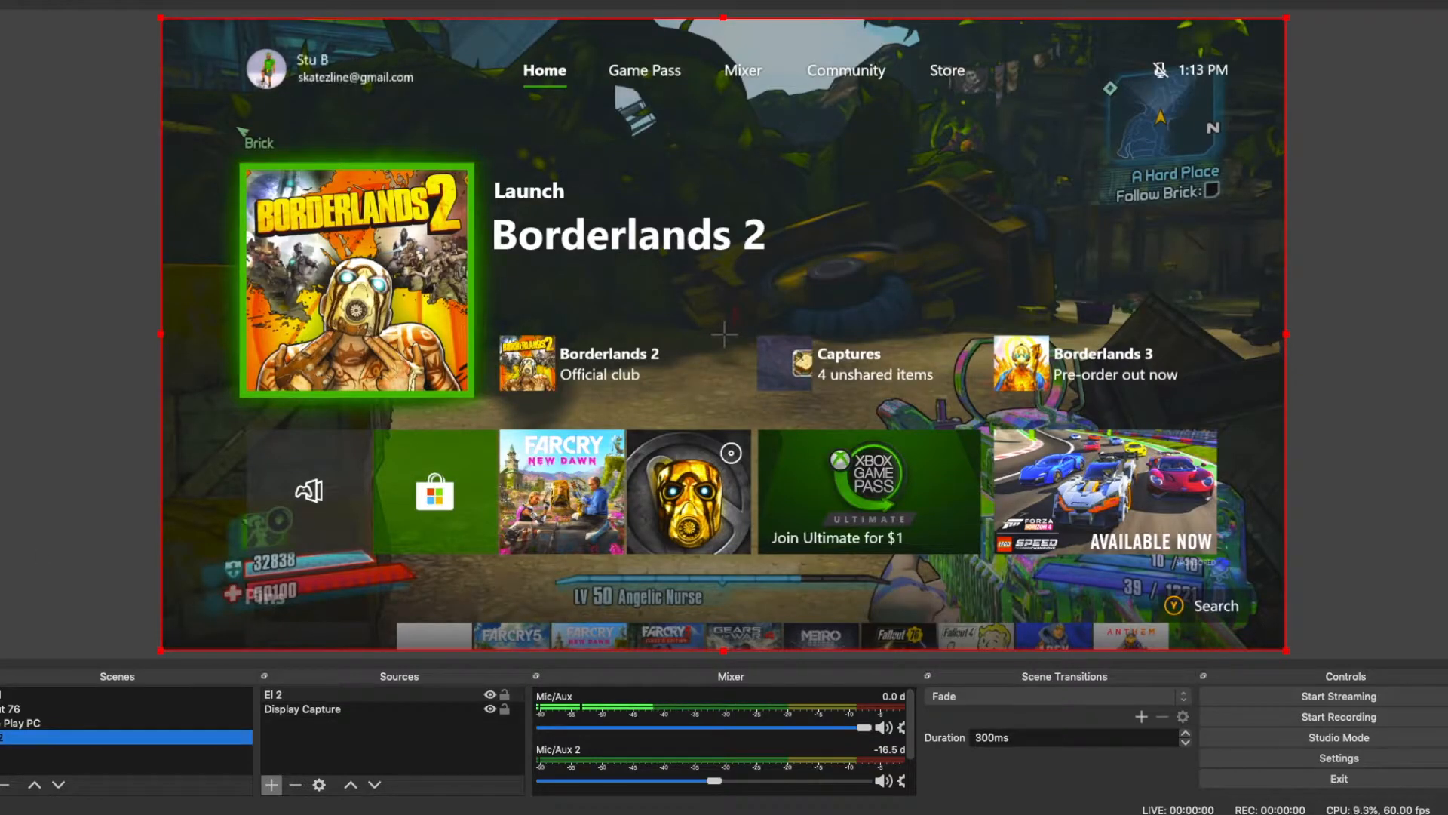
{"action": "left_click", "coordinate": [82, 554]}
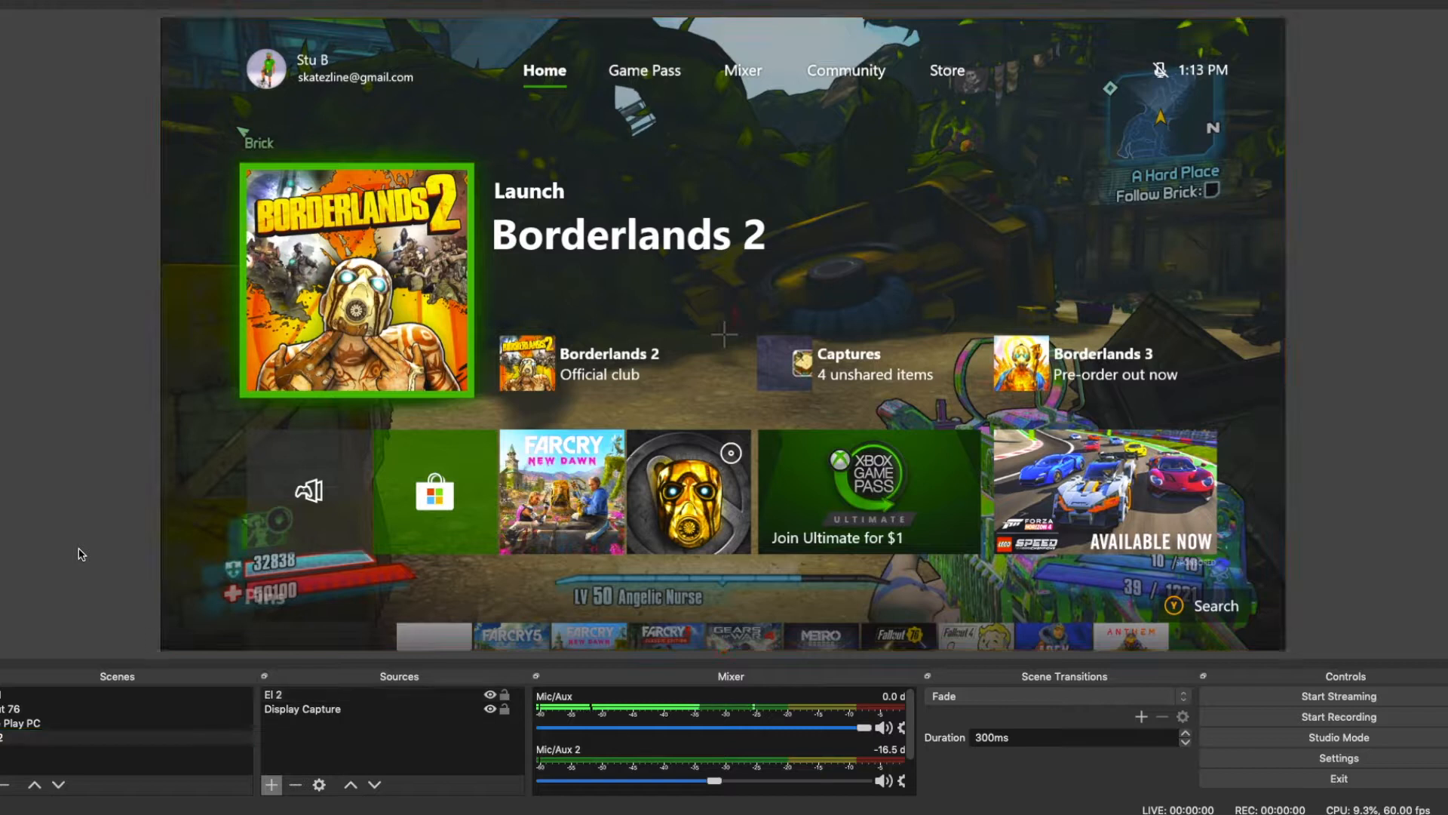
{"action": "left_click", "coordinate": [336, 708]}
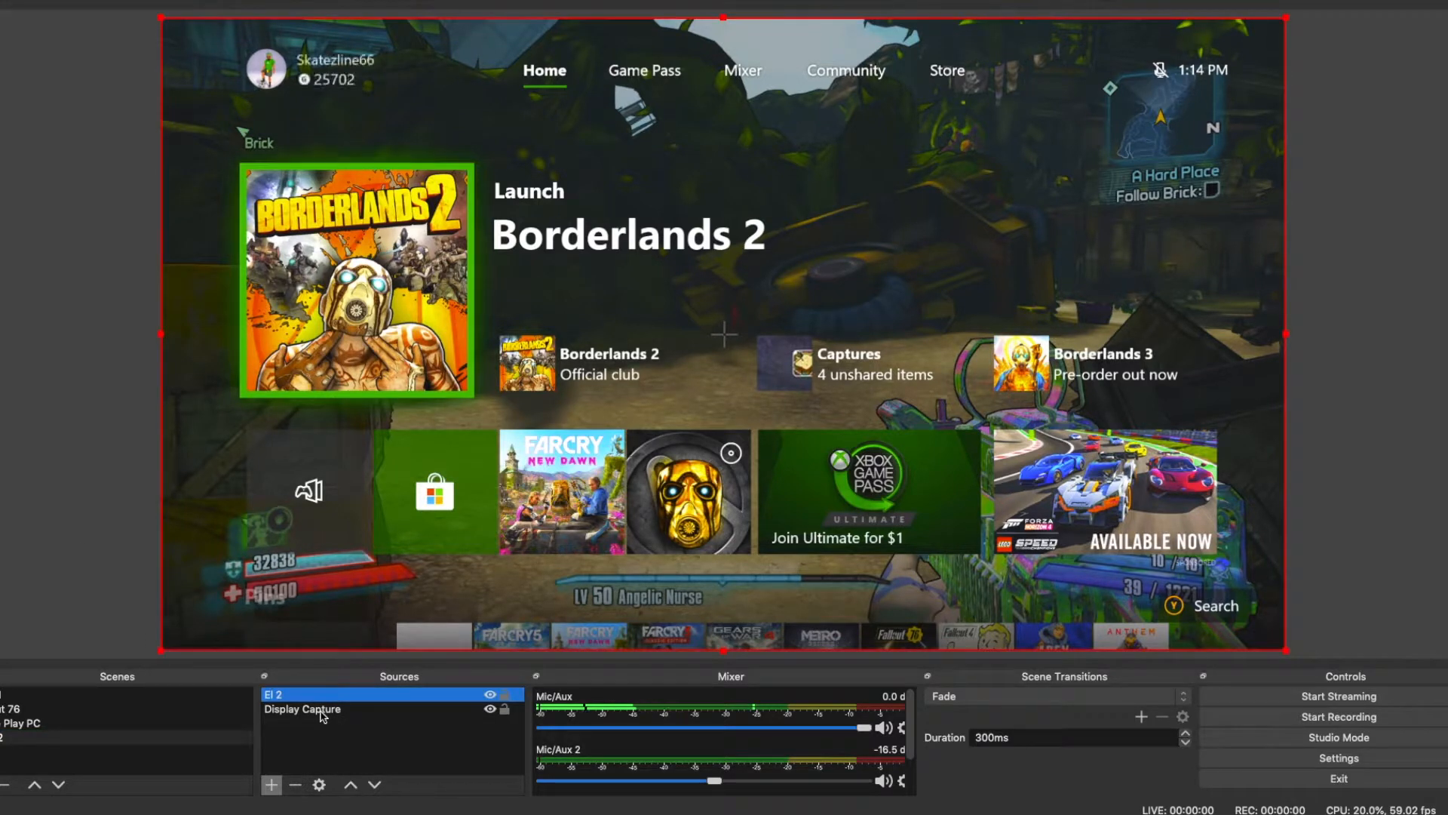
{"action": "left_click", "coordinate": [327, 695]}
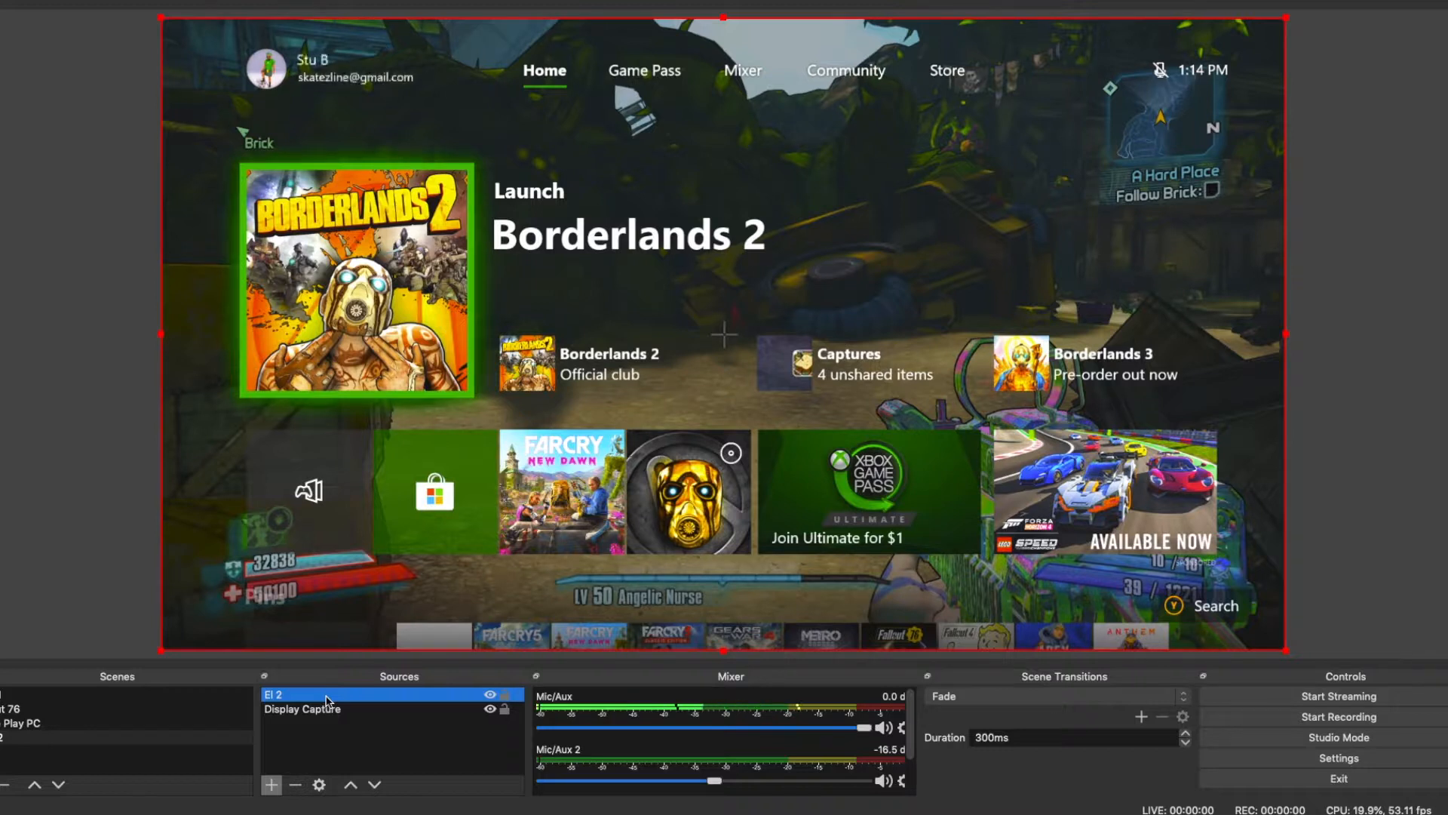
Step: Add a new image source named Image to the scene
{"action": "left_click", "coordinate": [276, 786]}
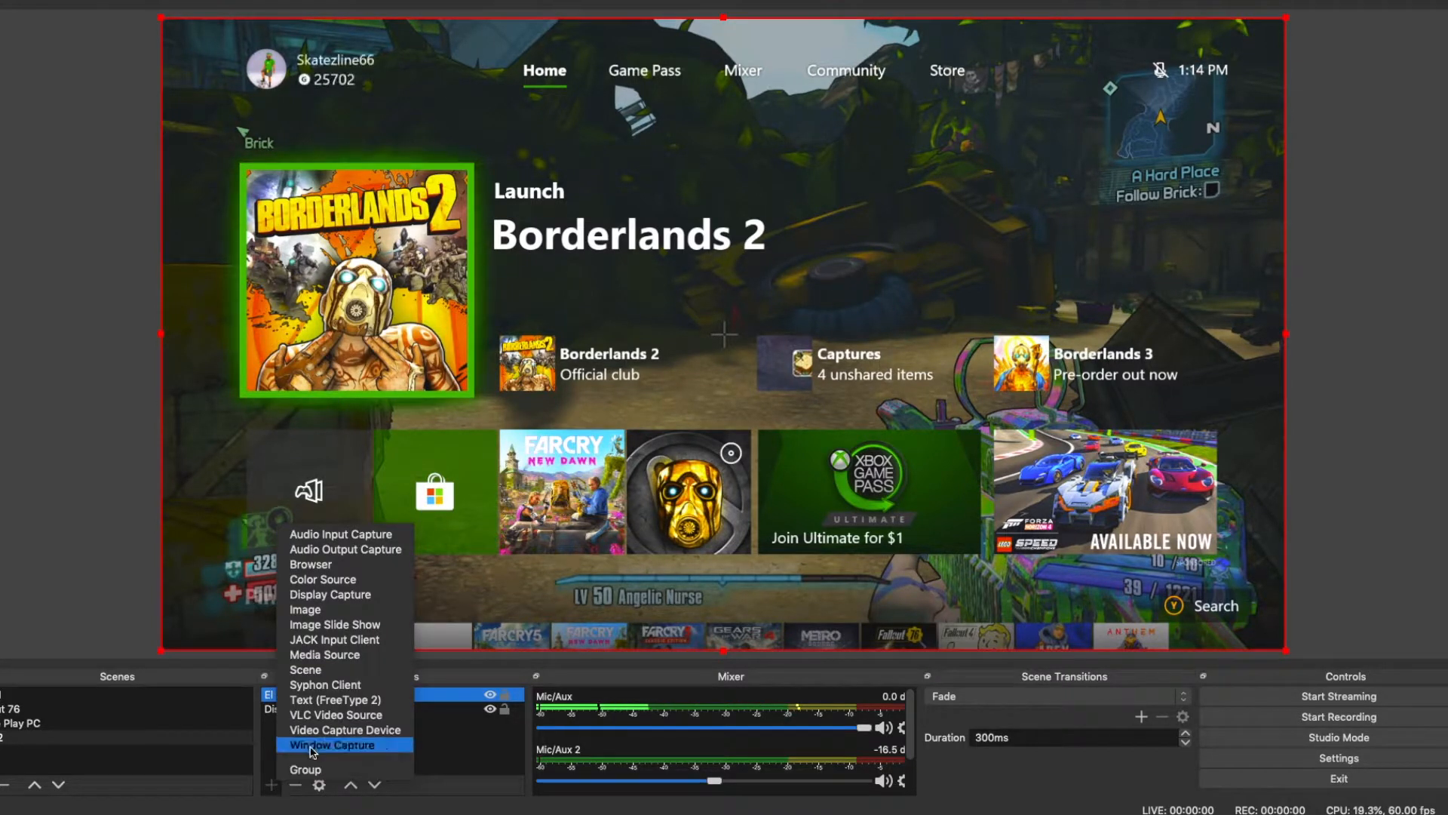
{"action": "left_click", "coordinate": [359, 608]}
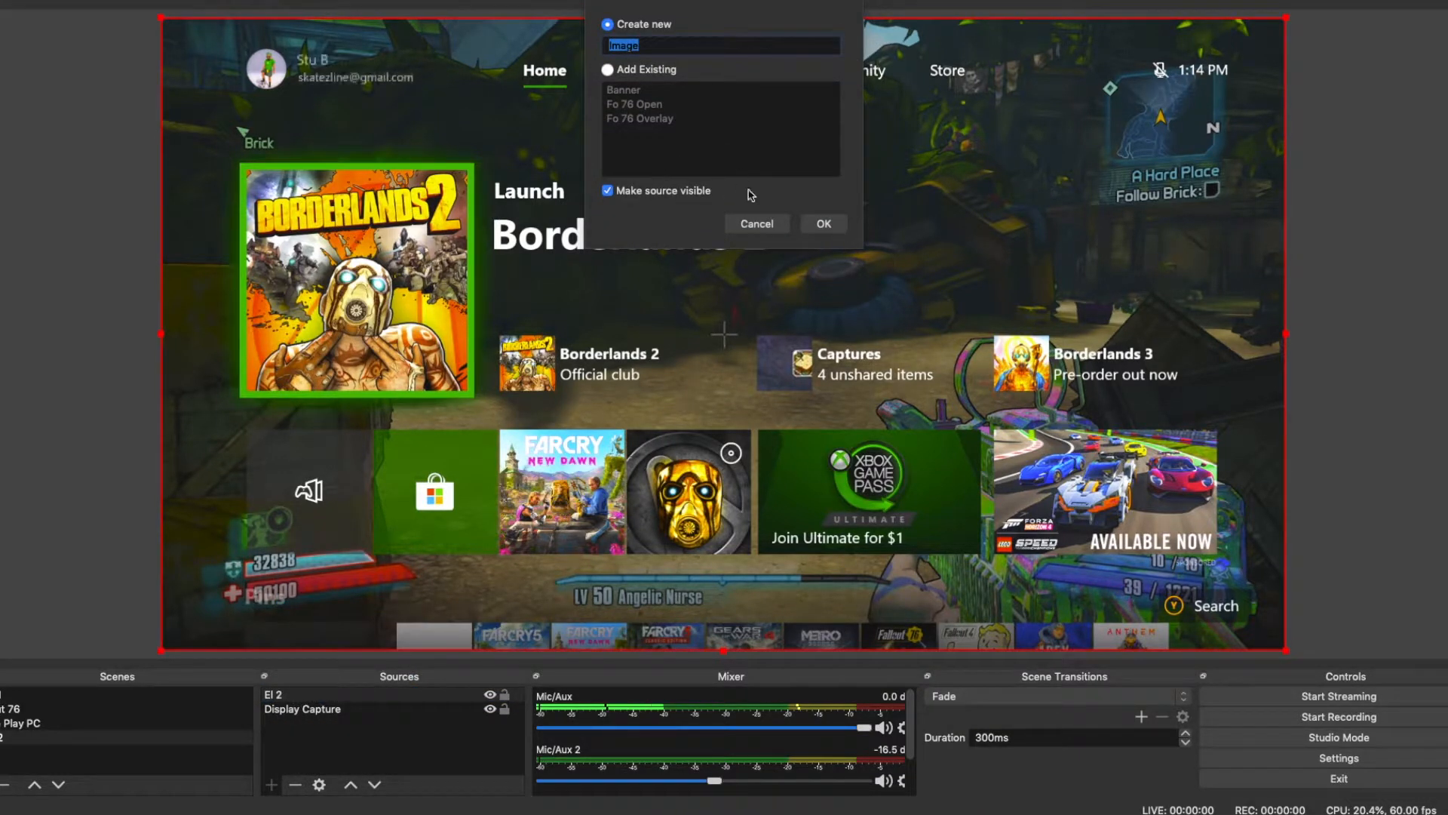
{"action": "left_click", "coordinate": [821, 224]}
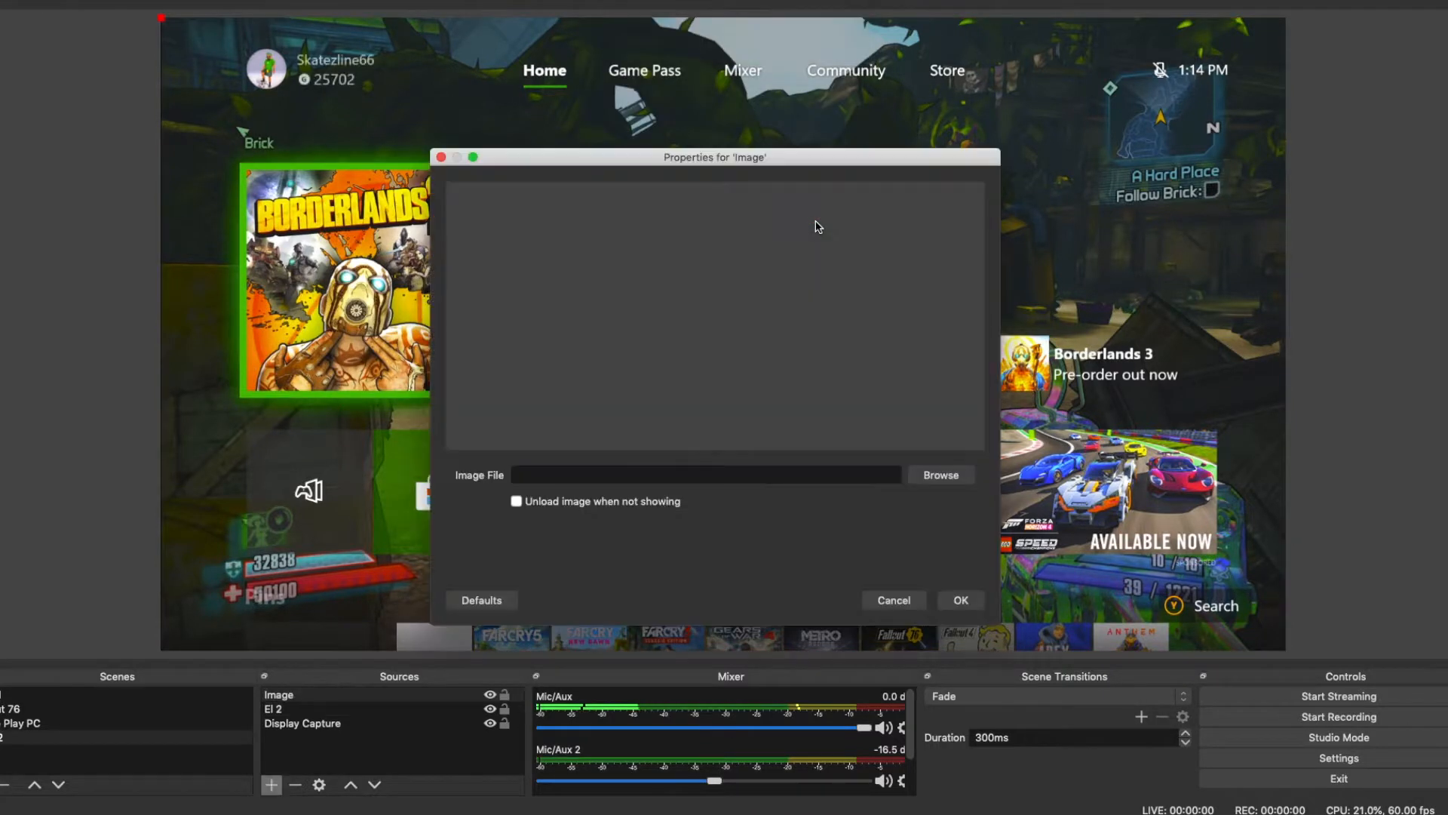
Step: Load Stream Banner Green 1.png from the OBS/Stream/Banners folder in Movies as the new source's image file
{"action": "left_click", "coordinate": [950, 482]}
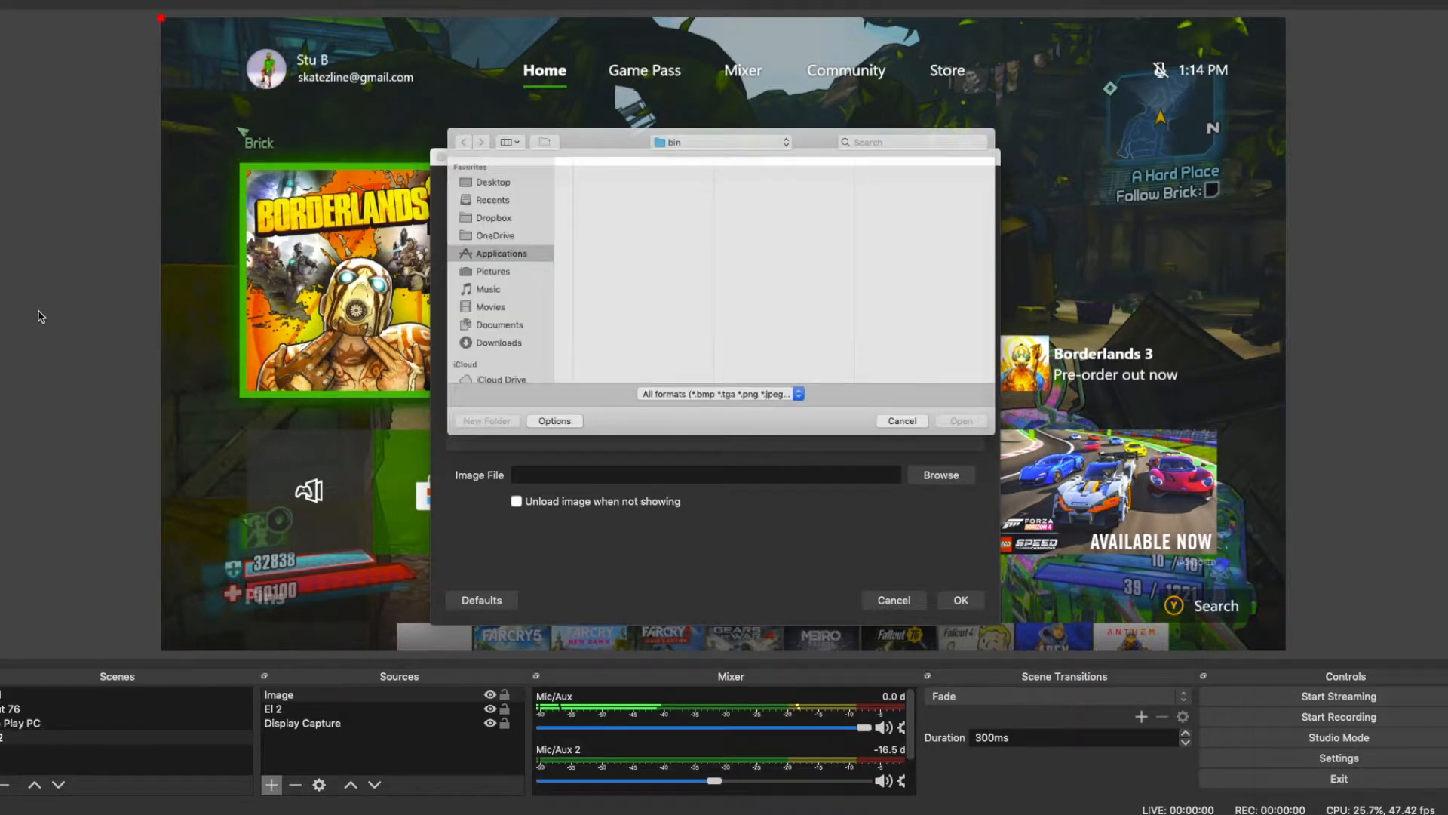
{"action": "left_click", "coordinate": [750, 183]}
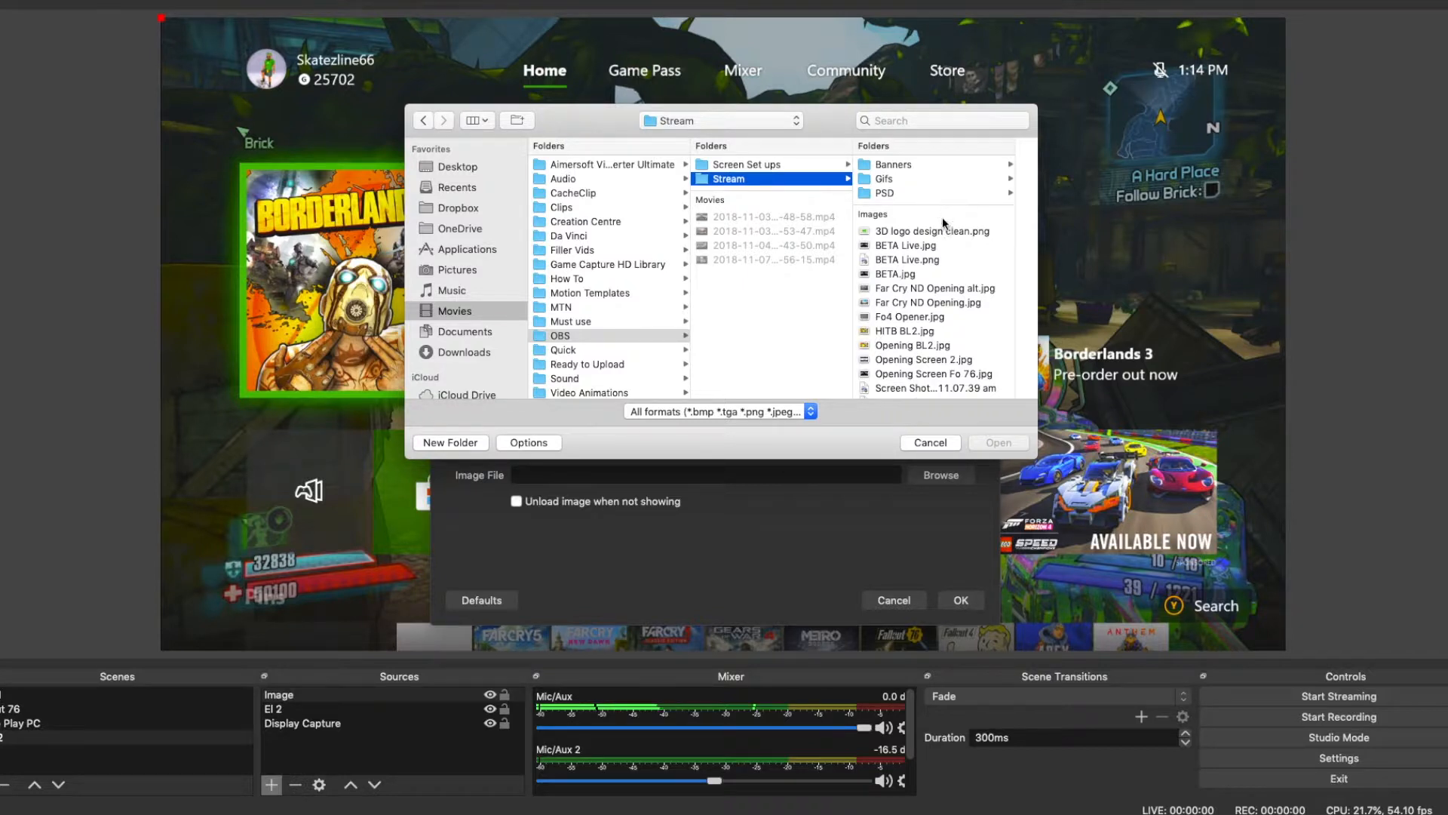
{"action": "left_click", "coordinate": [939, 164]}
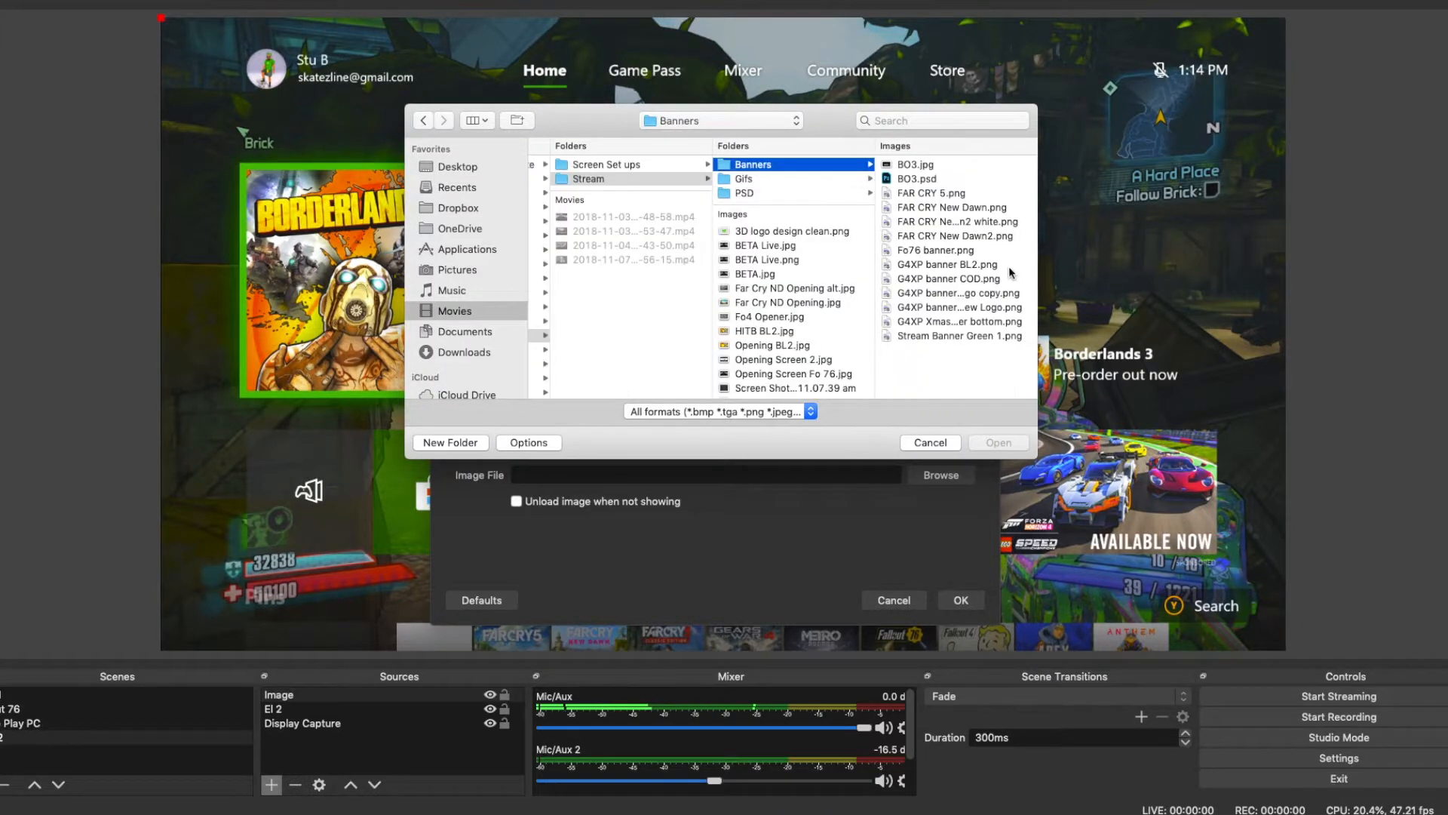
{"action": "left_click", "coordinate": [961, 335]}
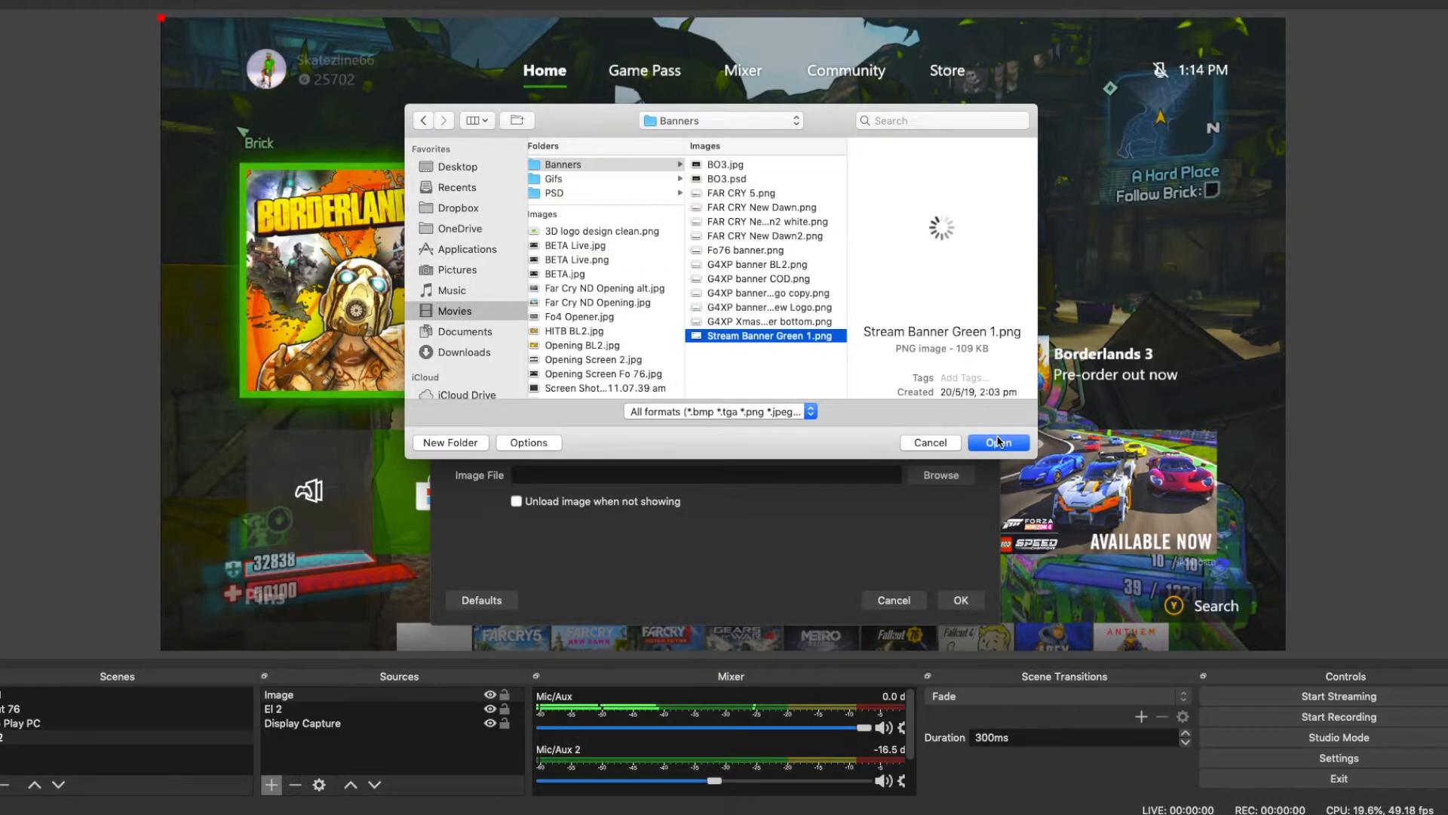
{"action": "left_click", "coordinate": [998, 443]}
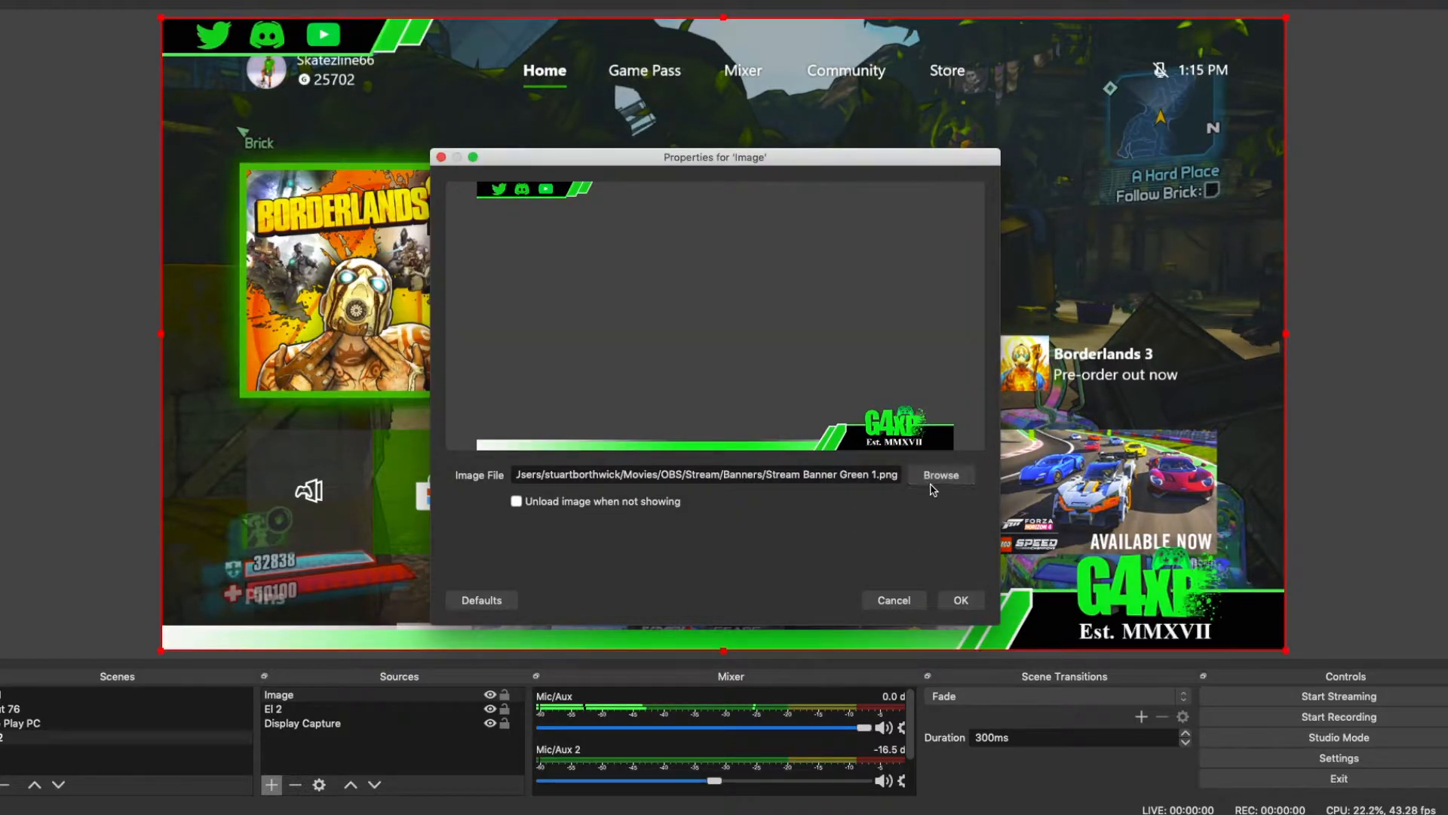
{"action": "left_click", "coordinate": [961, 600]}
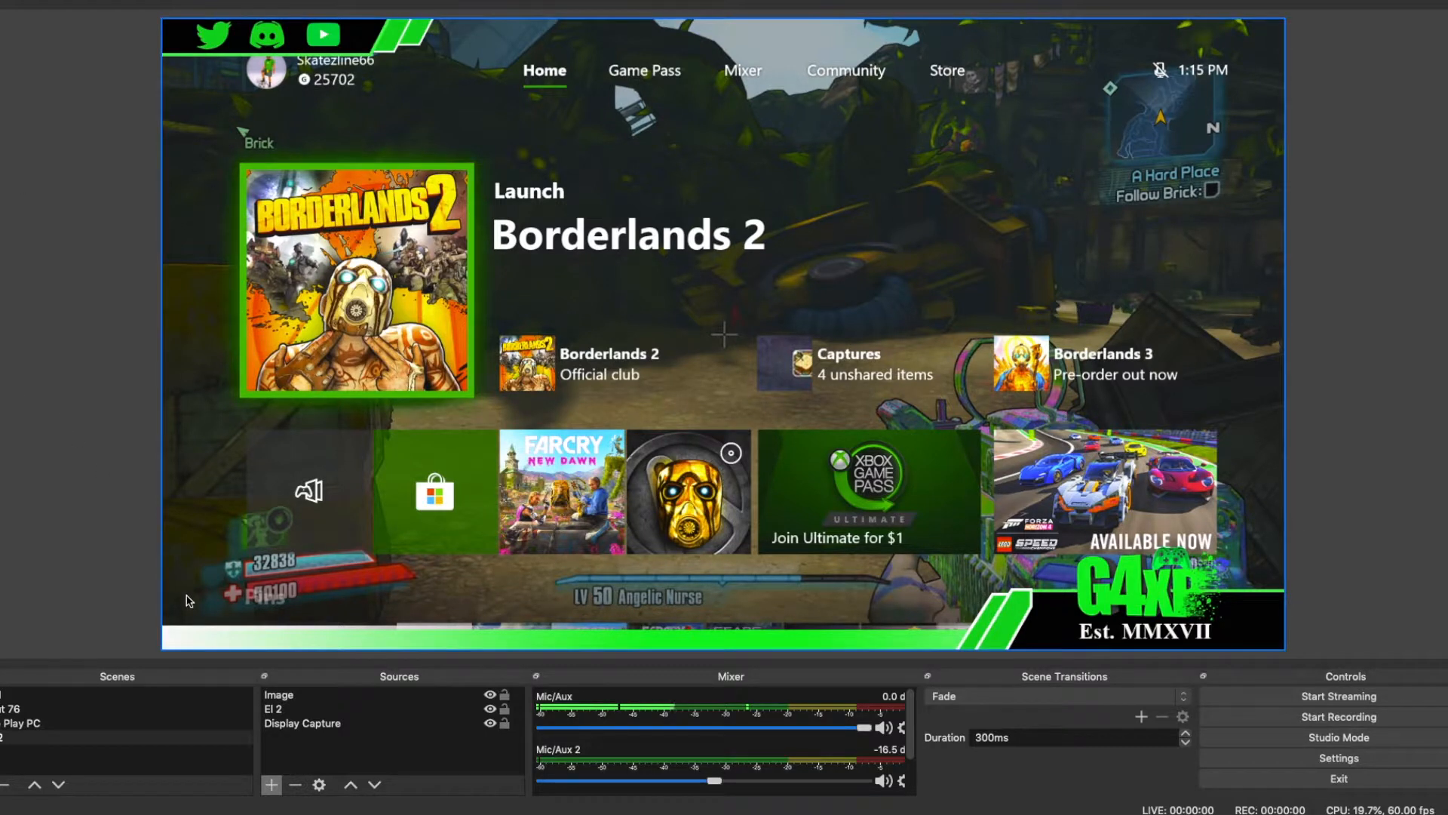
Step: Add the existing C922 webcam video capture device to the scene
{"action": "left_click", "coordinate": [272, 784]}
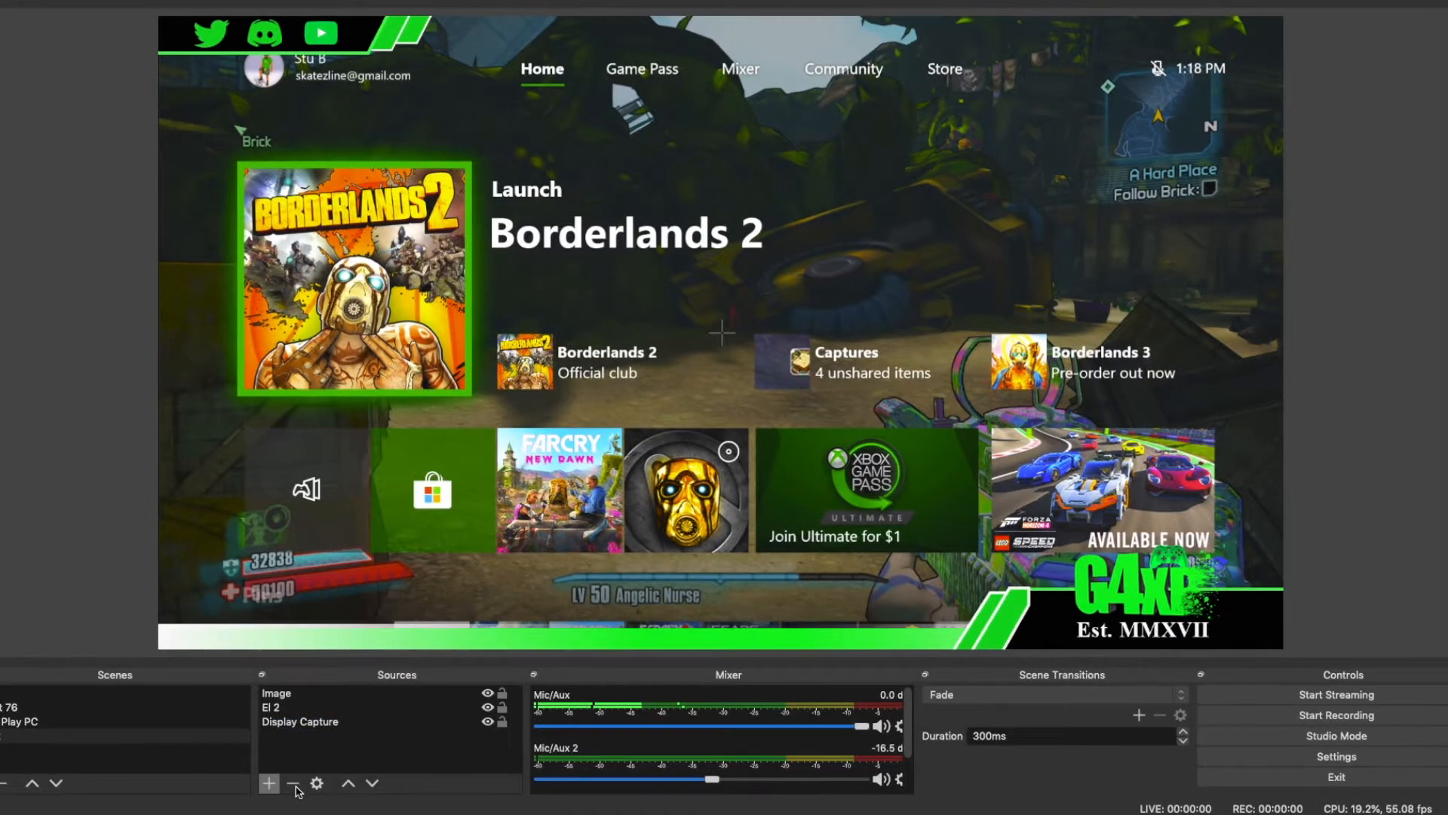
{"action": "left_click", "coordinate": [269, 784]}
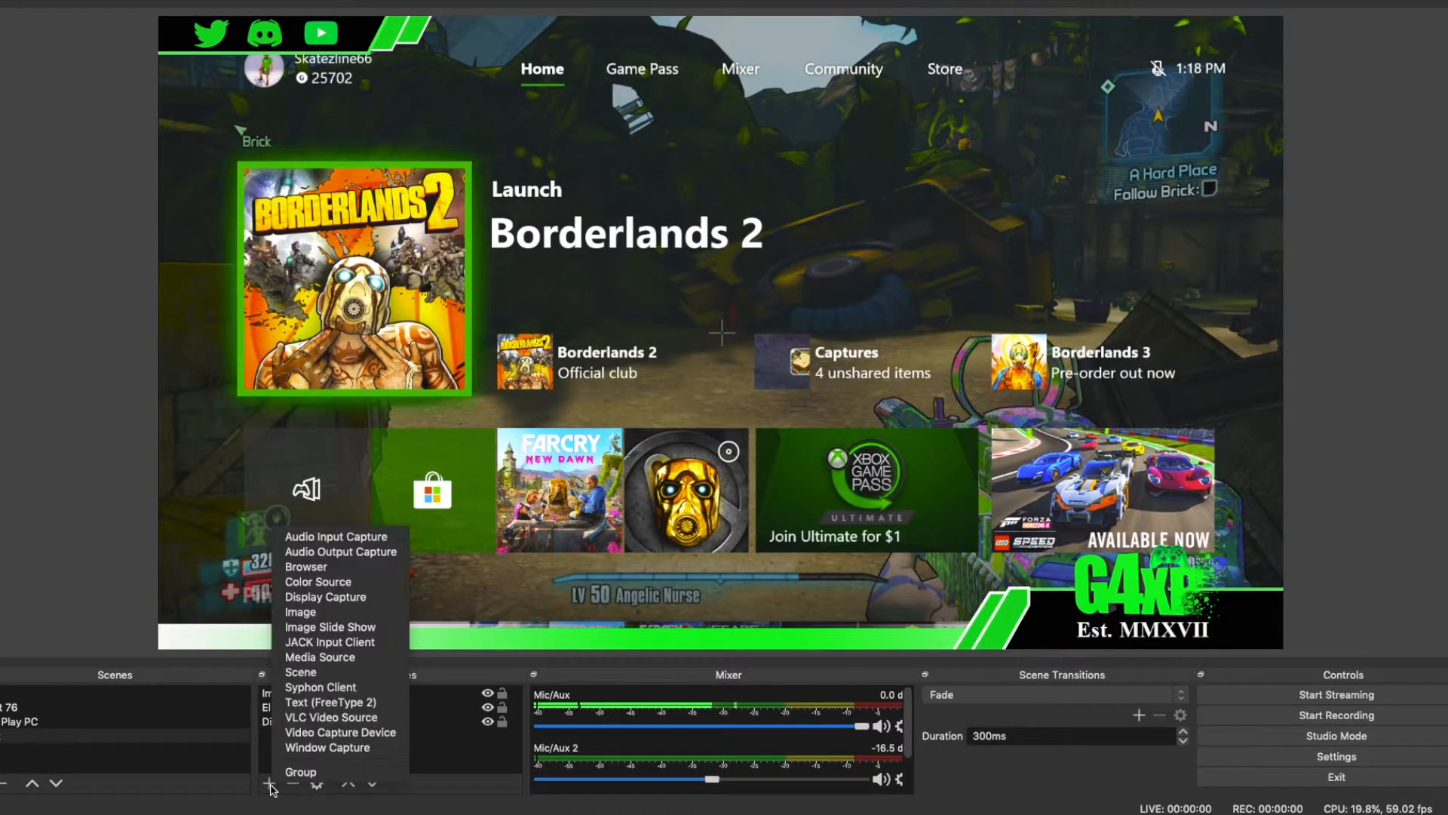
{"action": "left_click", "coordinate": [328, 733]}
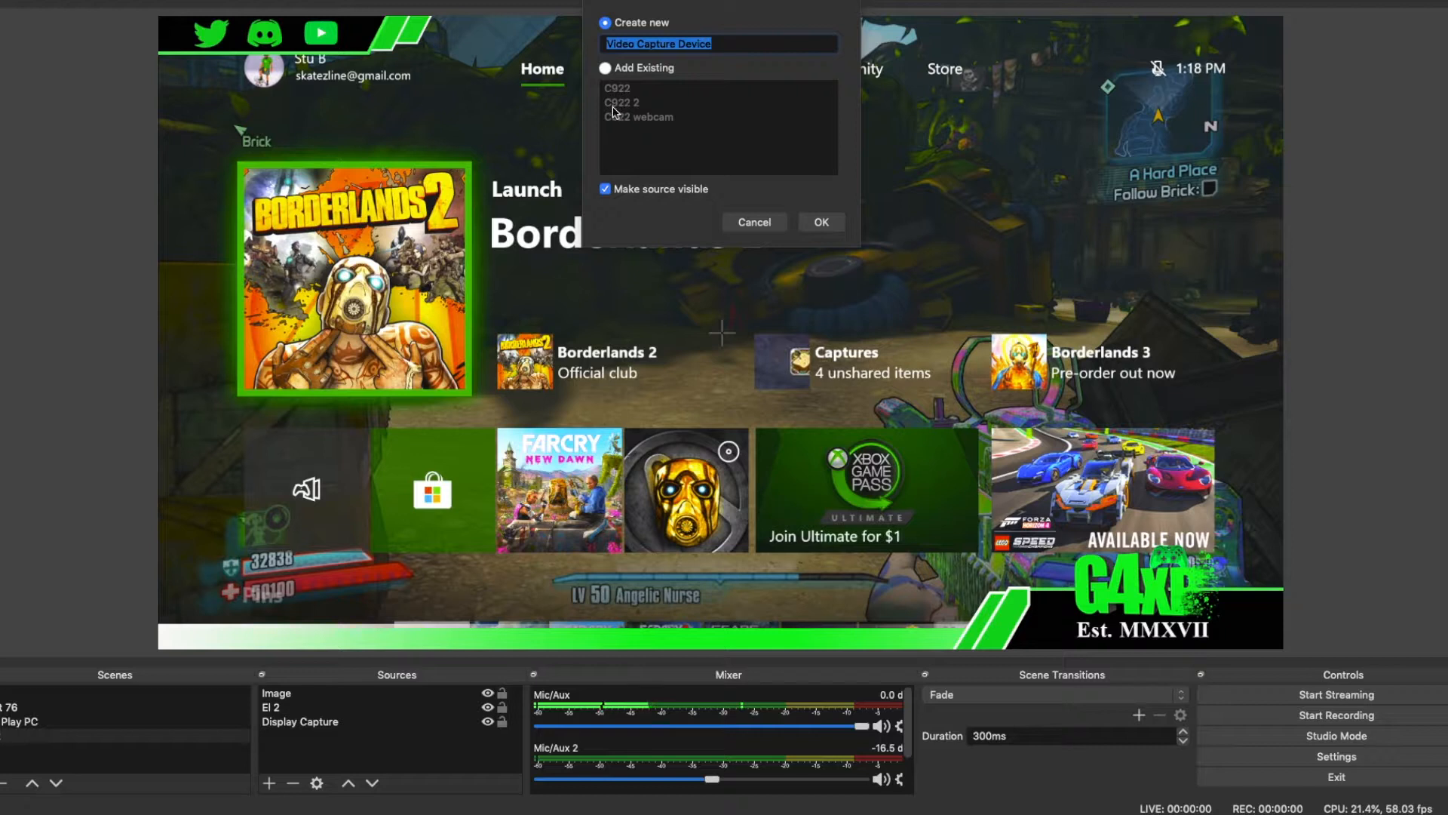
{"action": "left_click", "coordinate": [608, 70]}
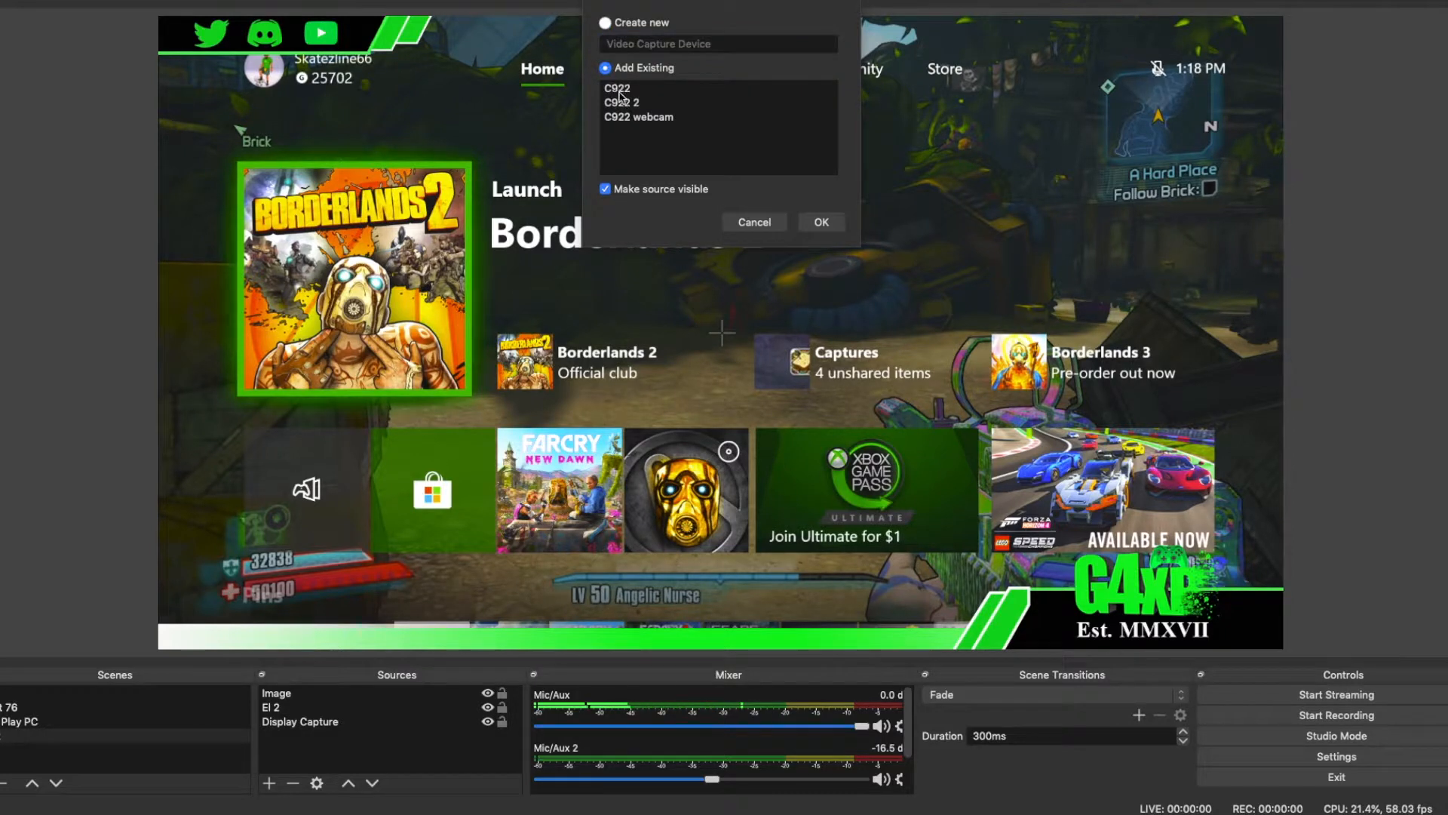
{"action": "left_click", "coordinate": [622, 117]}
{"action": "left_click", "coordinate": [835, 222]}
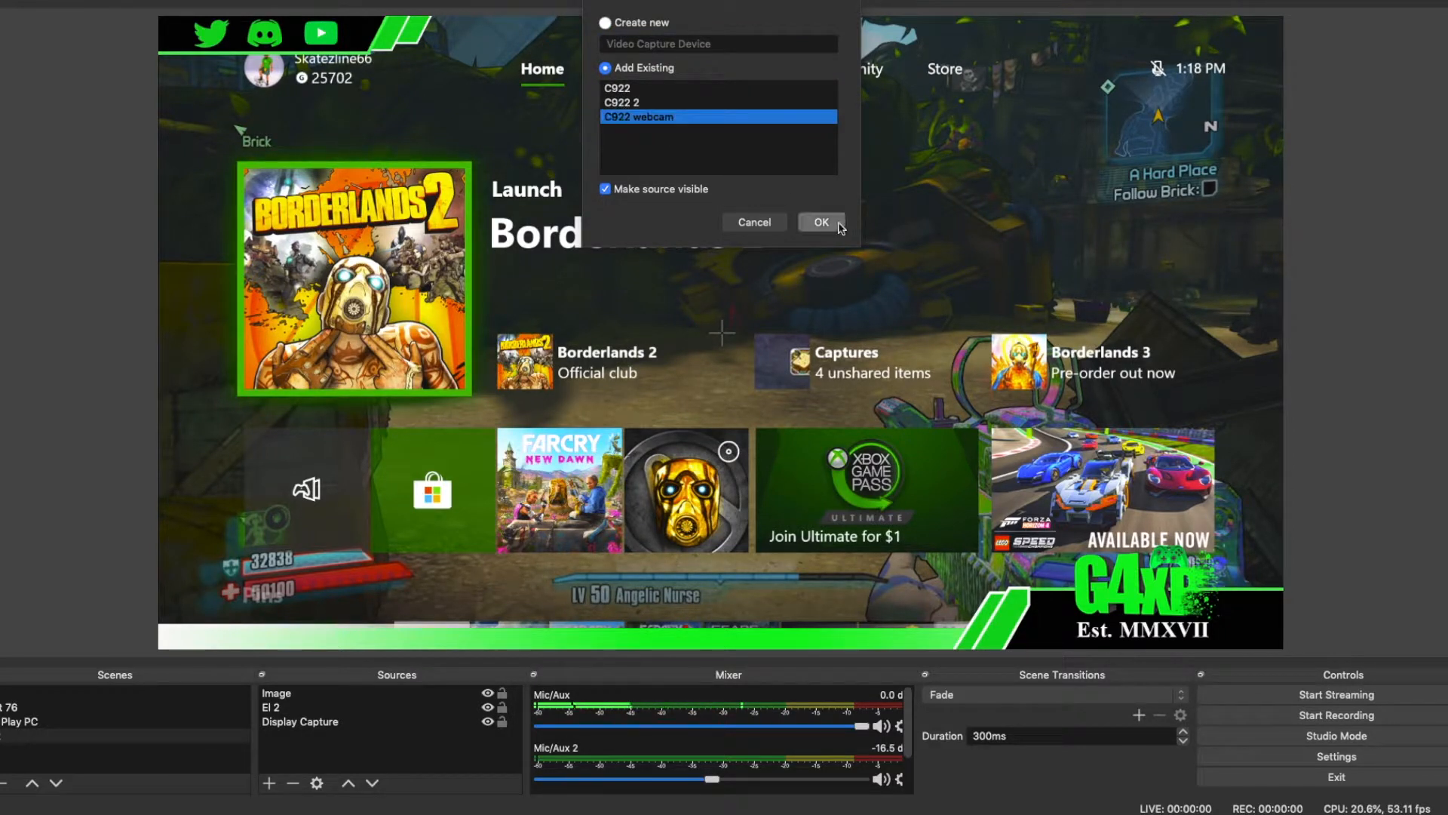
Step: Switch the C922 webcam source's device to FaceTime HD Camera (Built-in) and back to C922 Pro Stream Webcam, and apply it
{"action": "right_click", "coordinate": [487, 694]}
{"action": "left_click", "coordinate": [492, 685]}
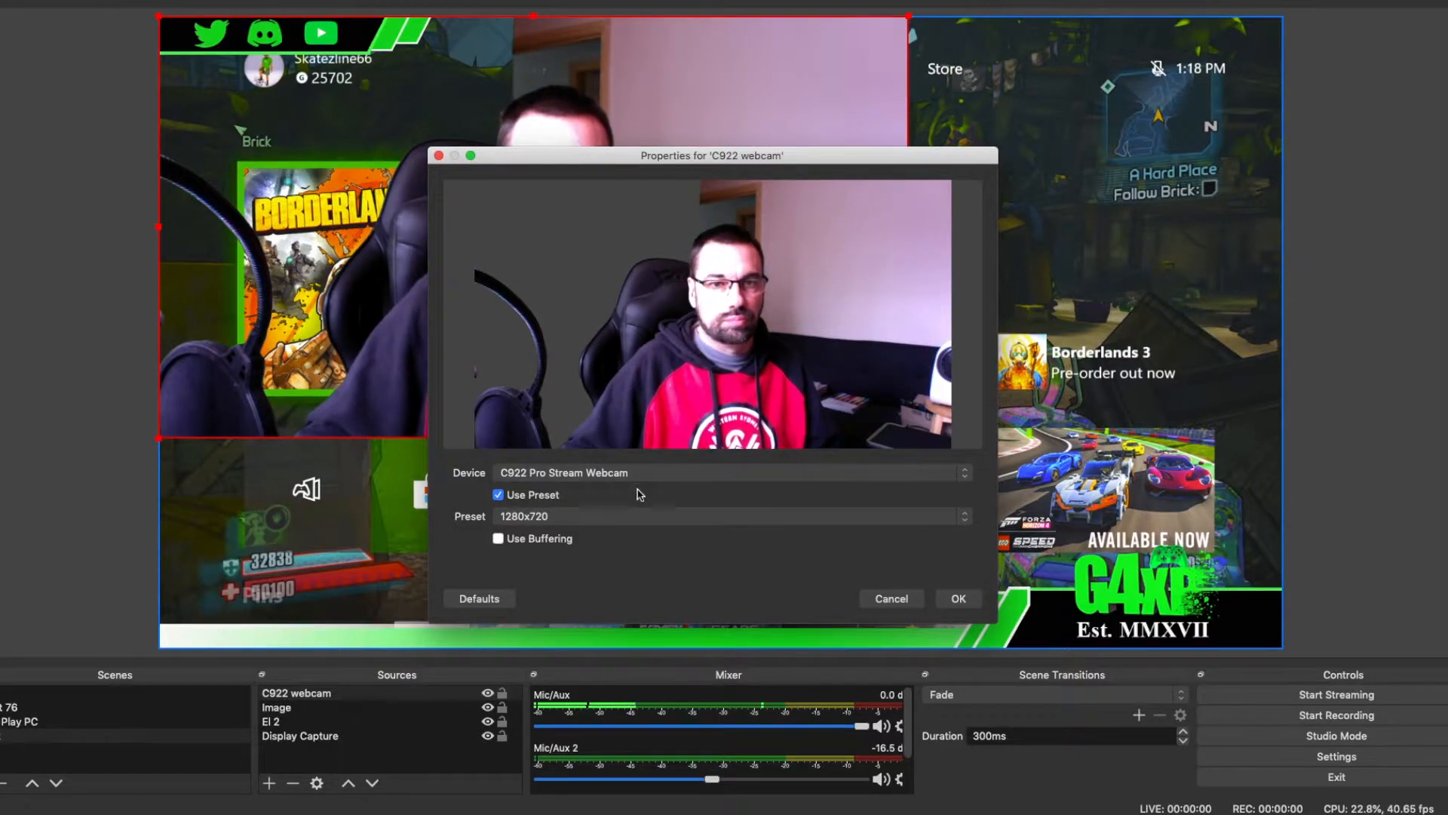
{"action": "left_click", "coordinate": [678, 474]}
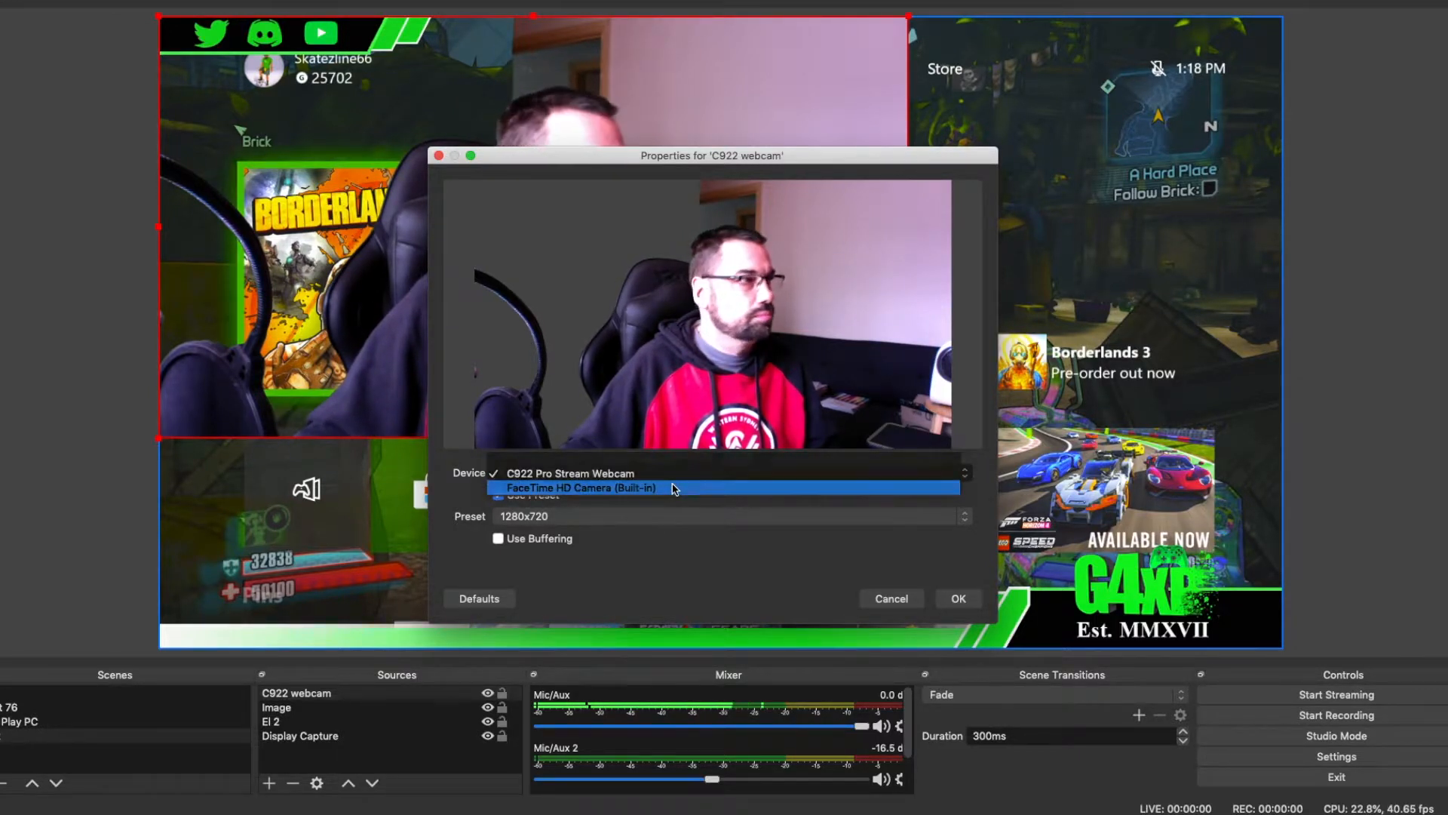
{"action": "left_click", "coordinate": [674, 489]}
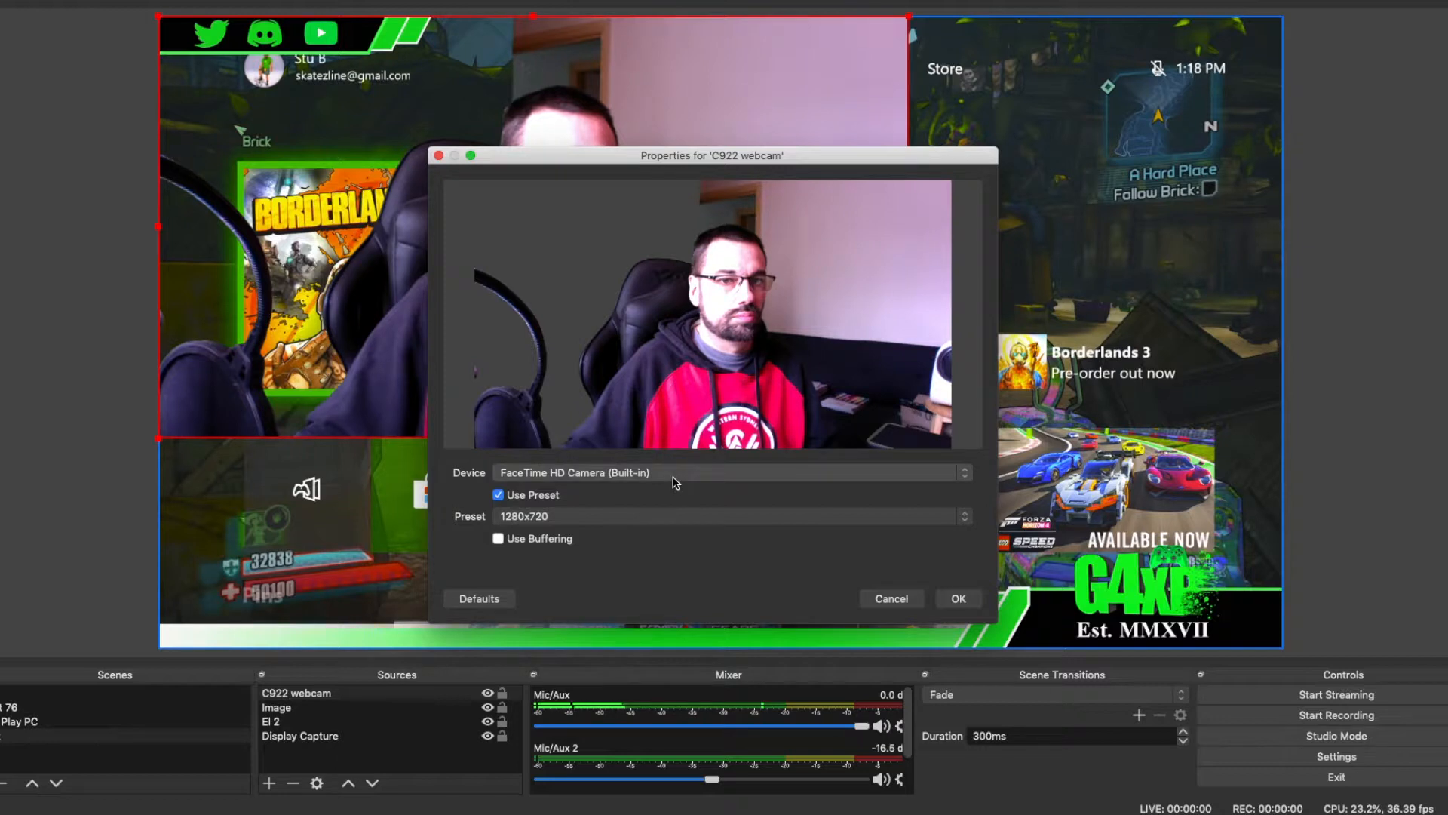
{"action": "left_click", "coordinate": [677, 477]}
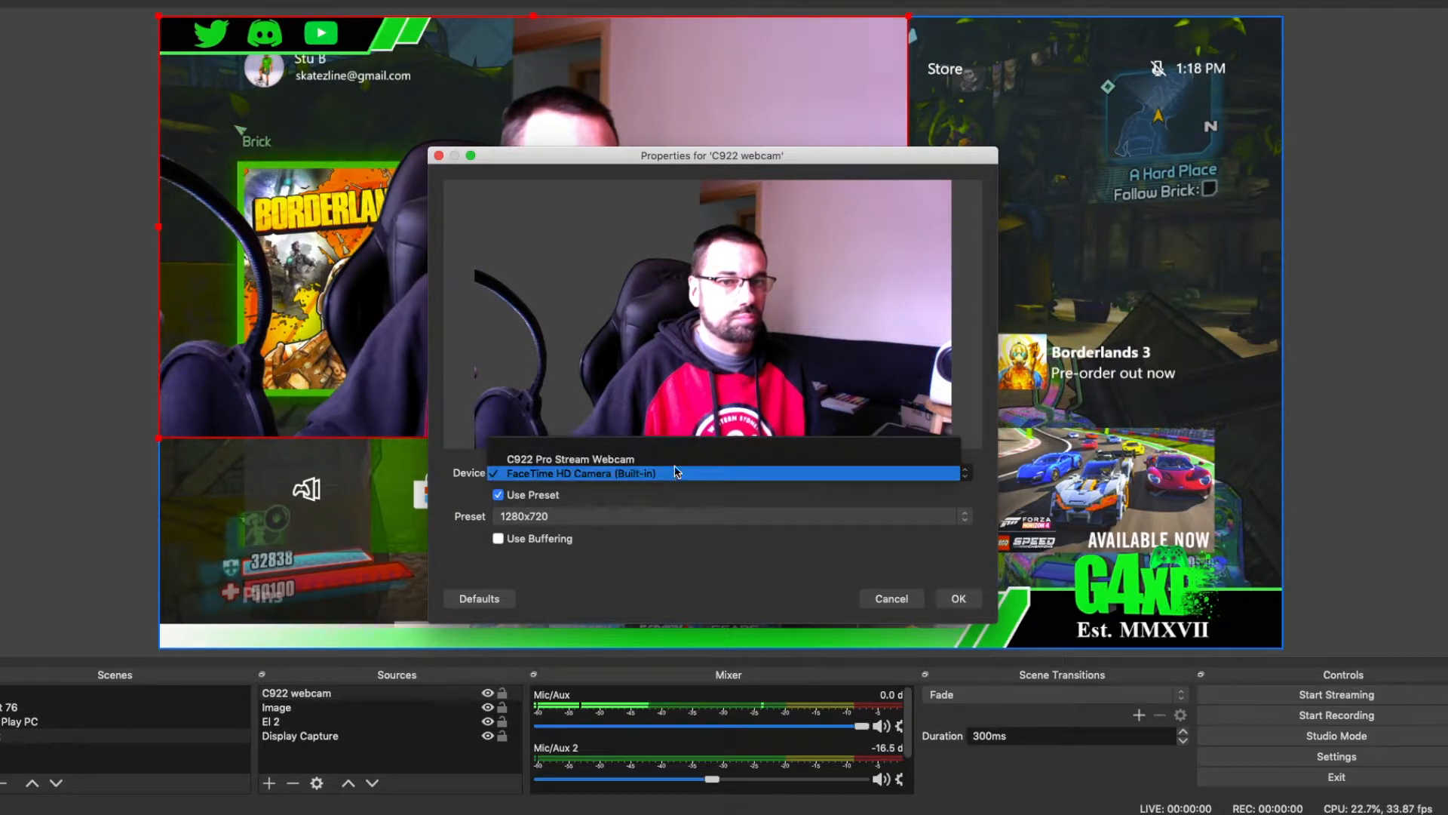
{"action": "left_click", "coordinate": [676, 461]}
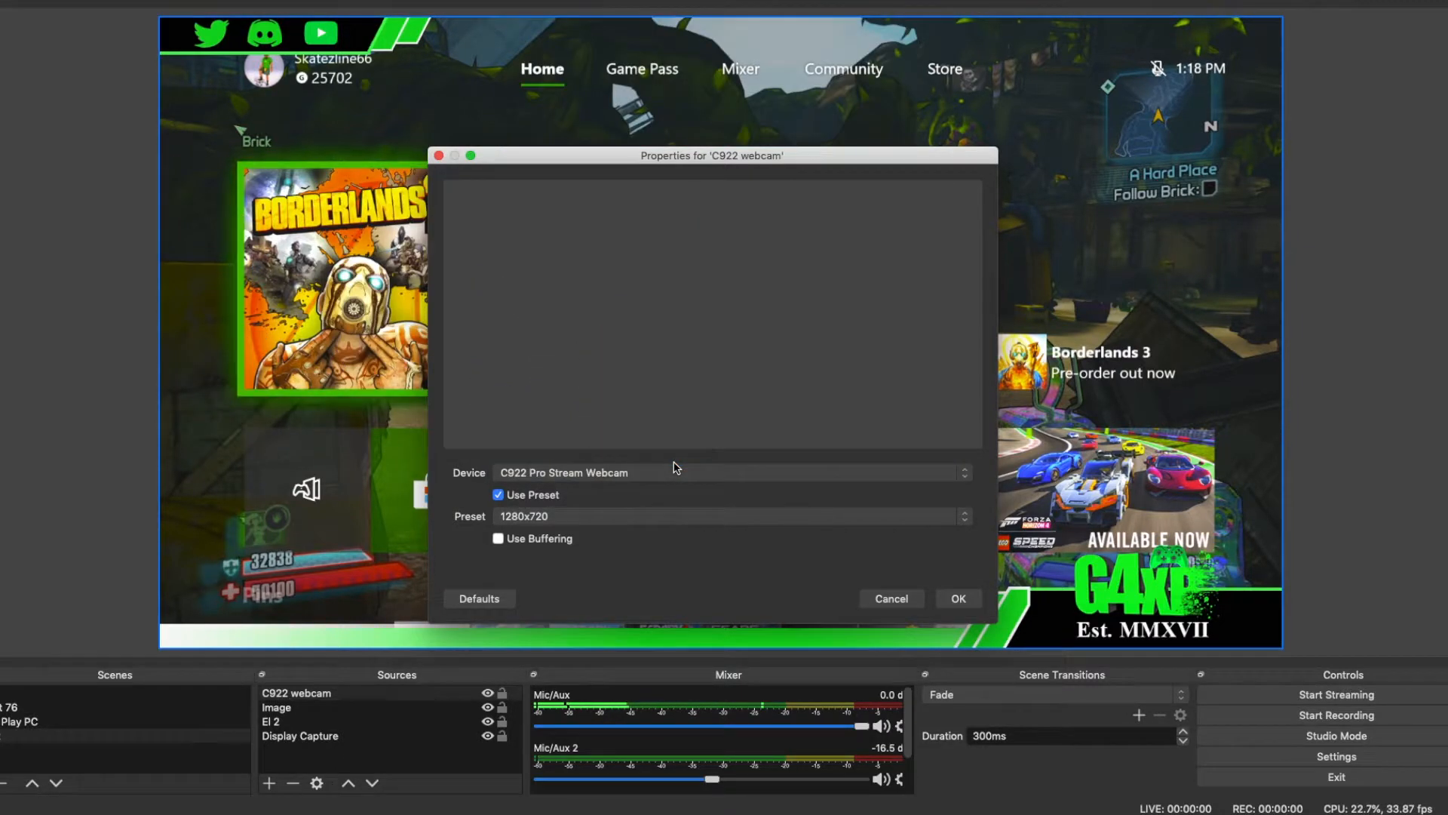
{"action": "left_click", "coordinate": [973, 604]}
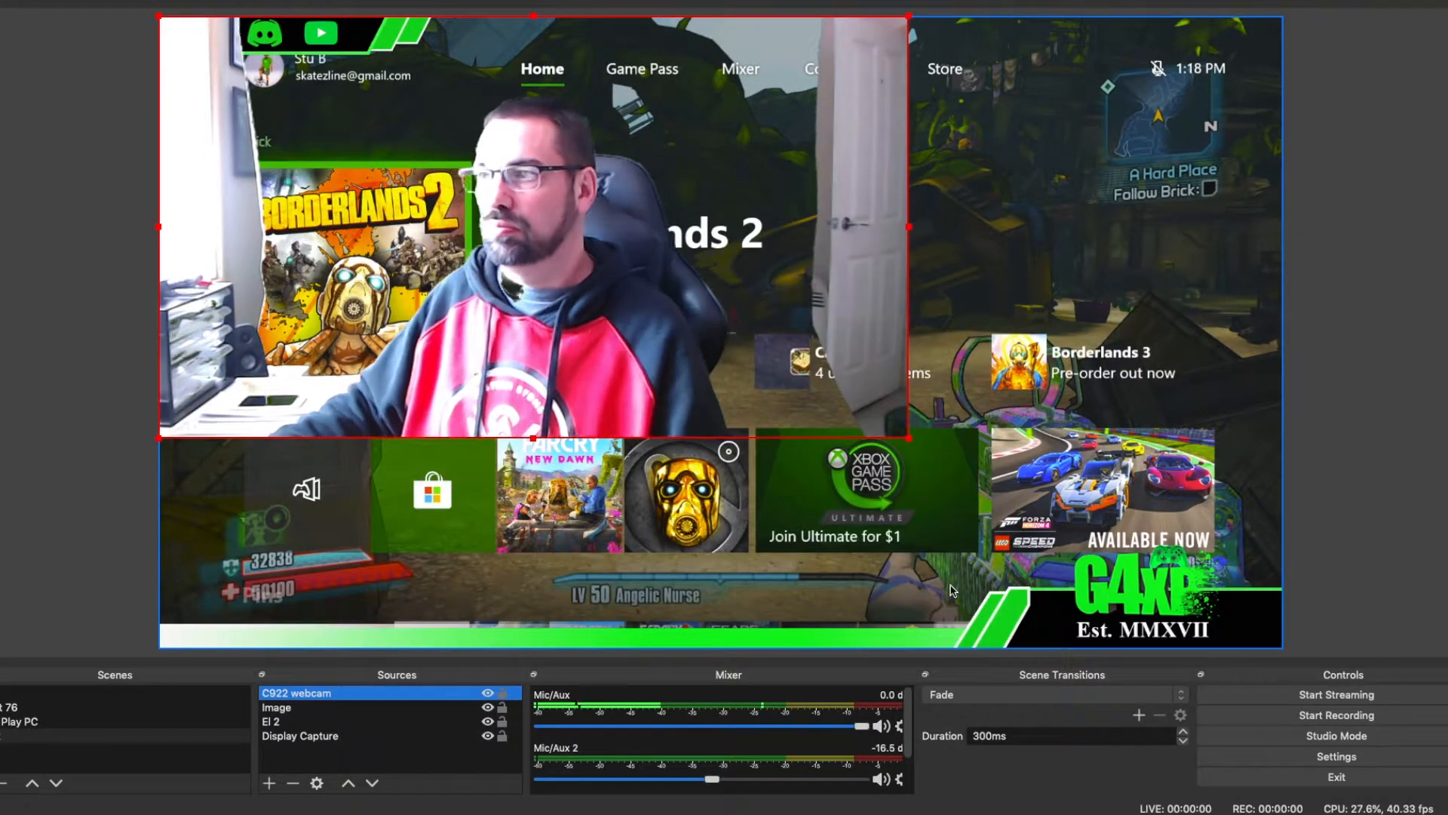
Step: Review the C922 webcam source's properties and its Chroma Key filter settings without changing them
{"action": "right_click", "coordinate": [624, 398]}
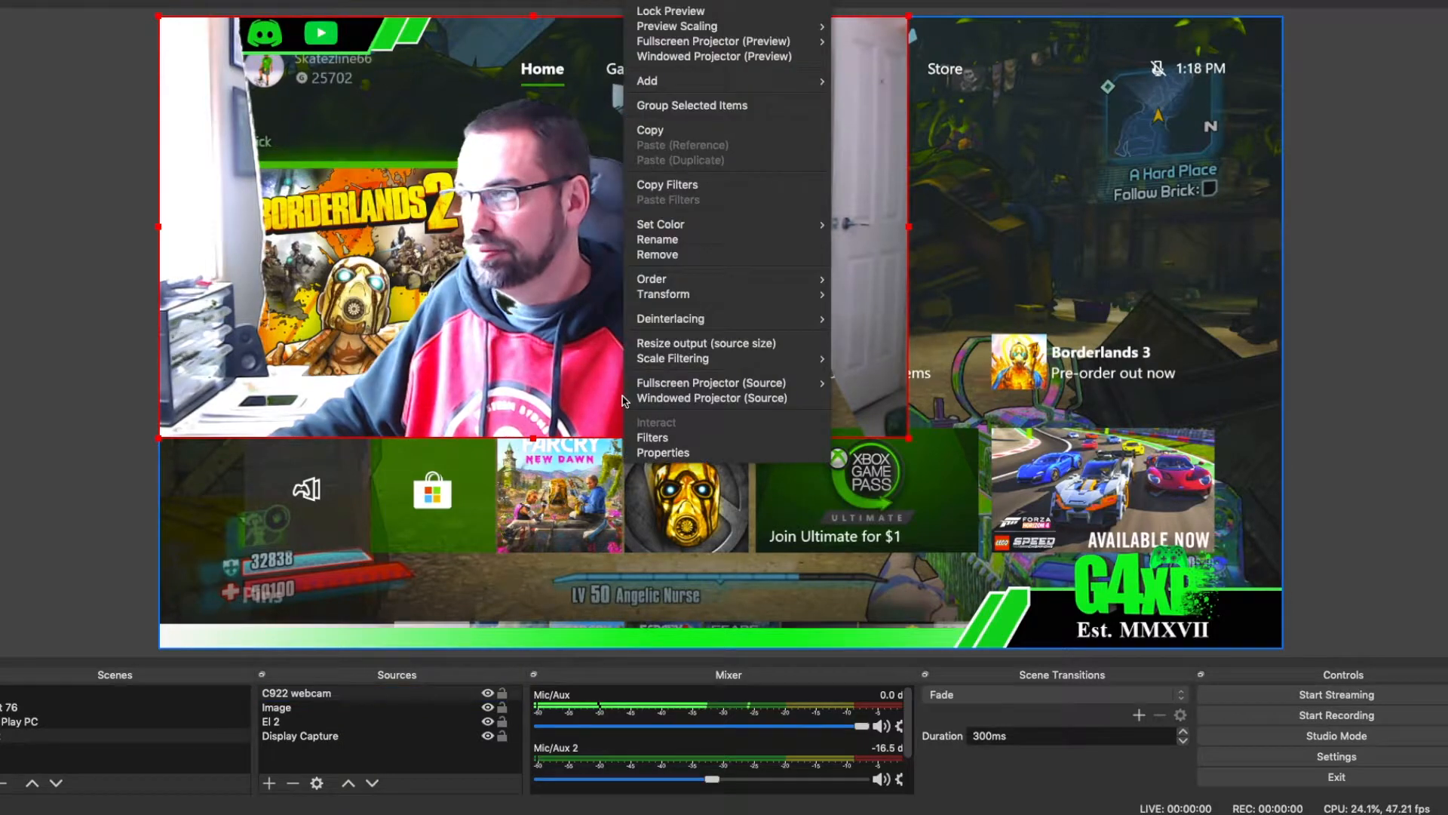
{"action": "left_click", "coordinate": [645, 452]}
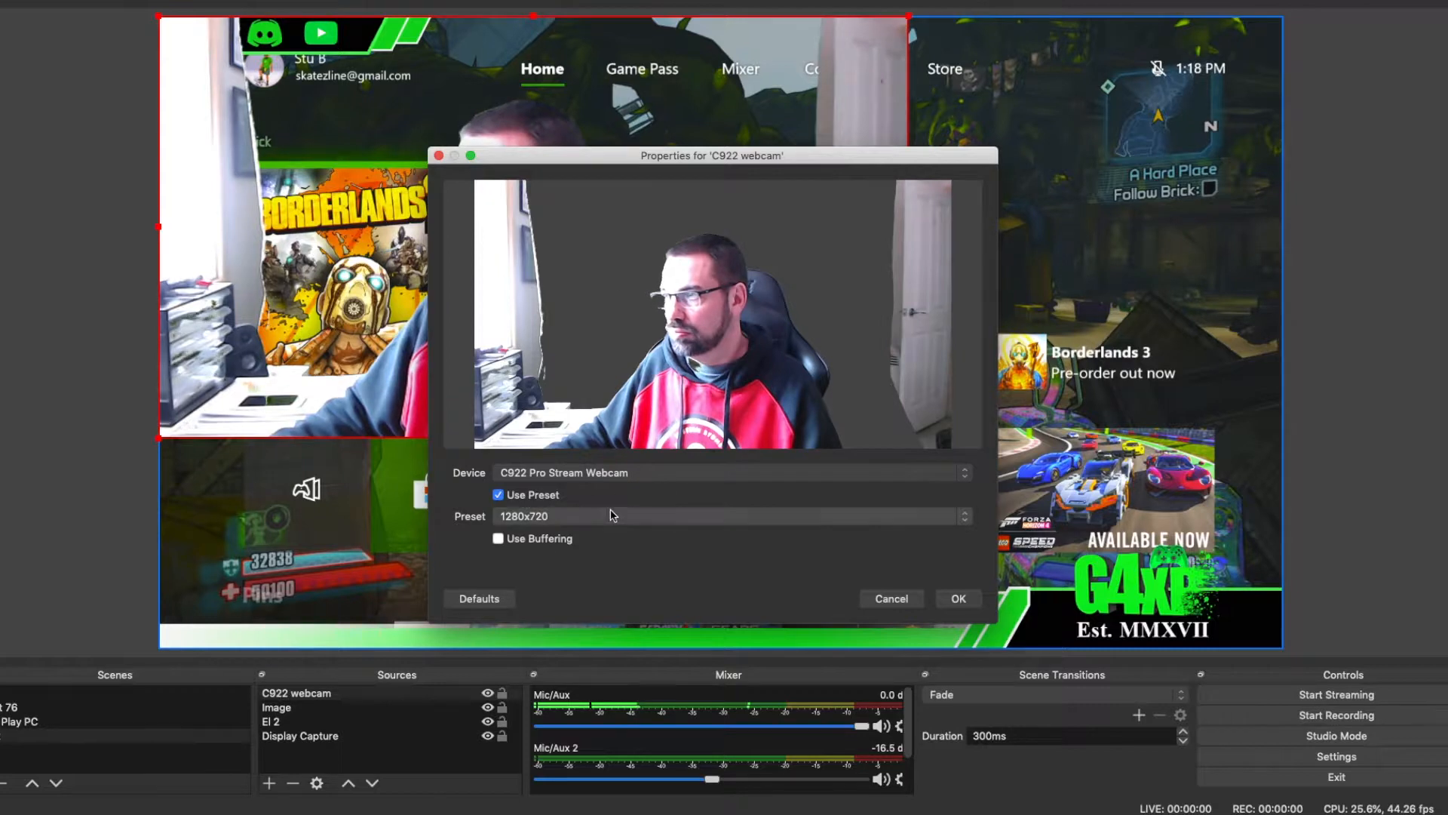
{"action": "left_click", "coordinate": [897, 599]}
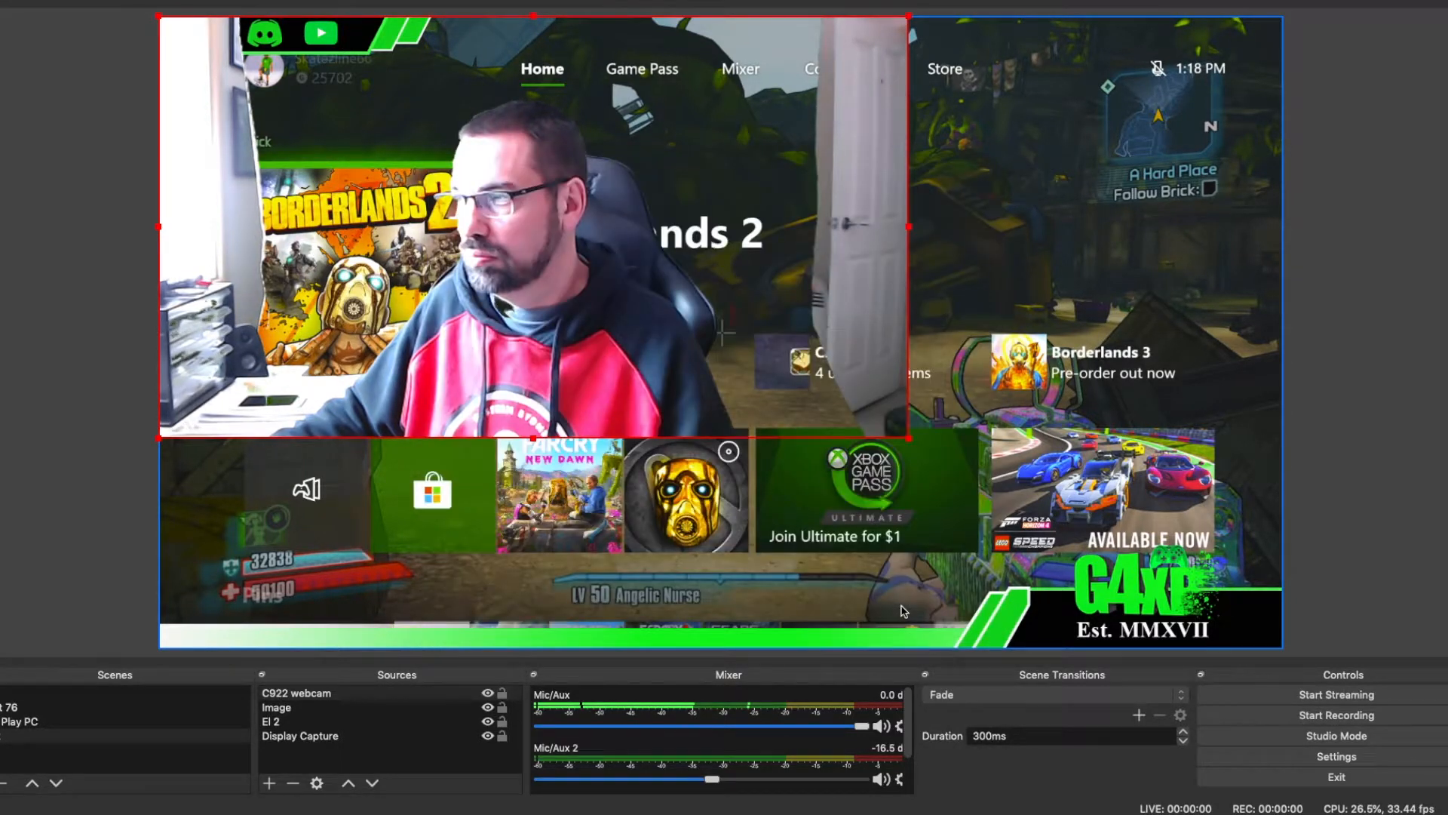
{"action": "right_click", "coordinate": [633, 374]}
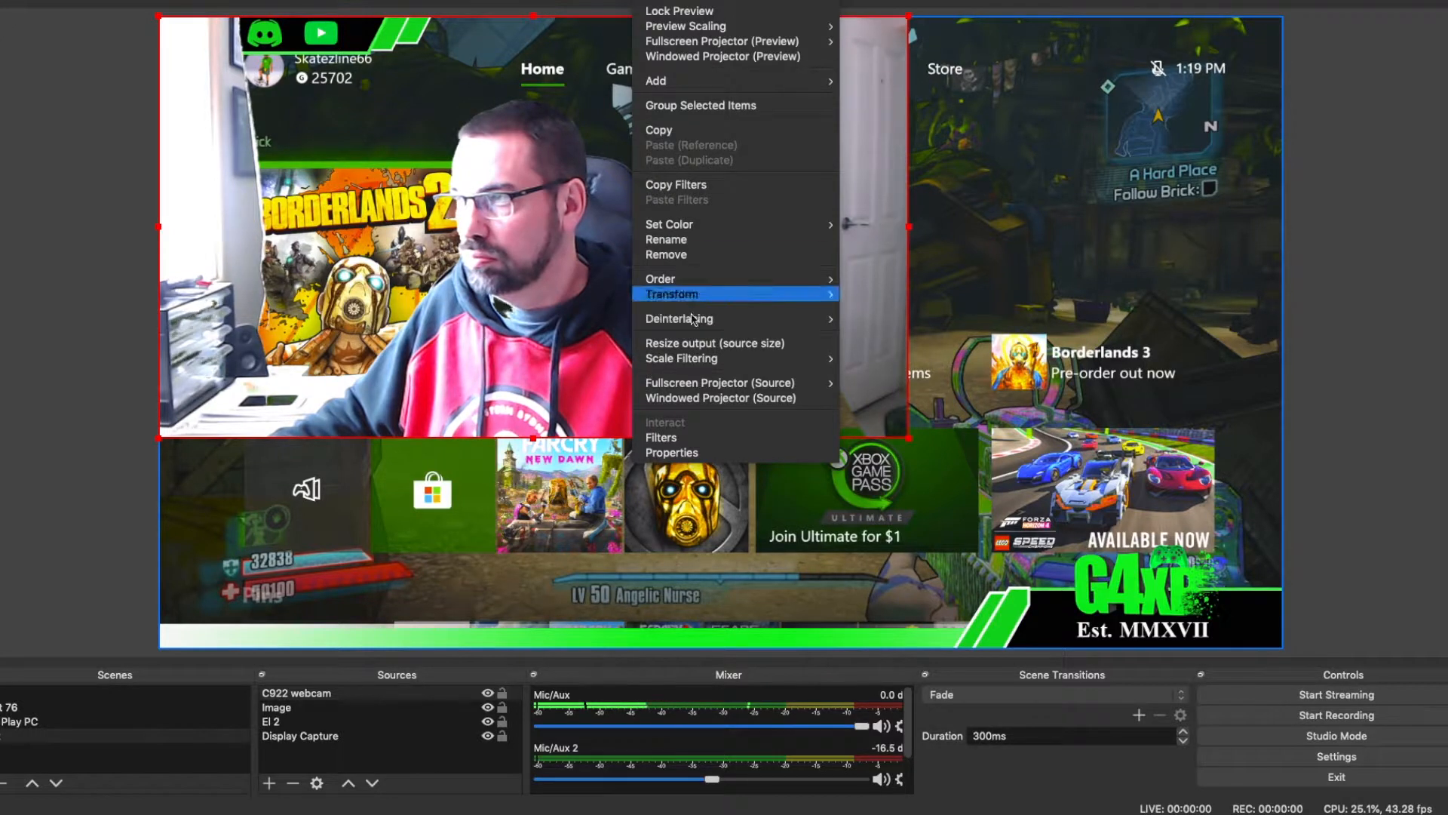
{"action": "left_click", "coordinate": [689, 442]}
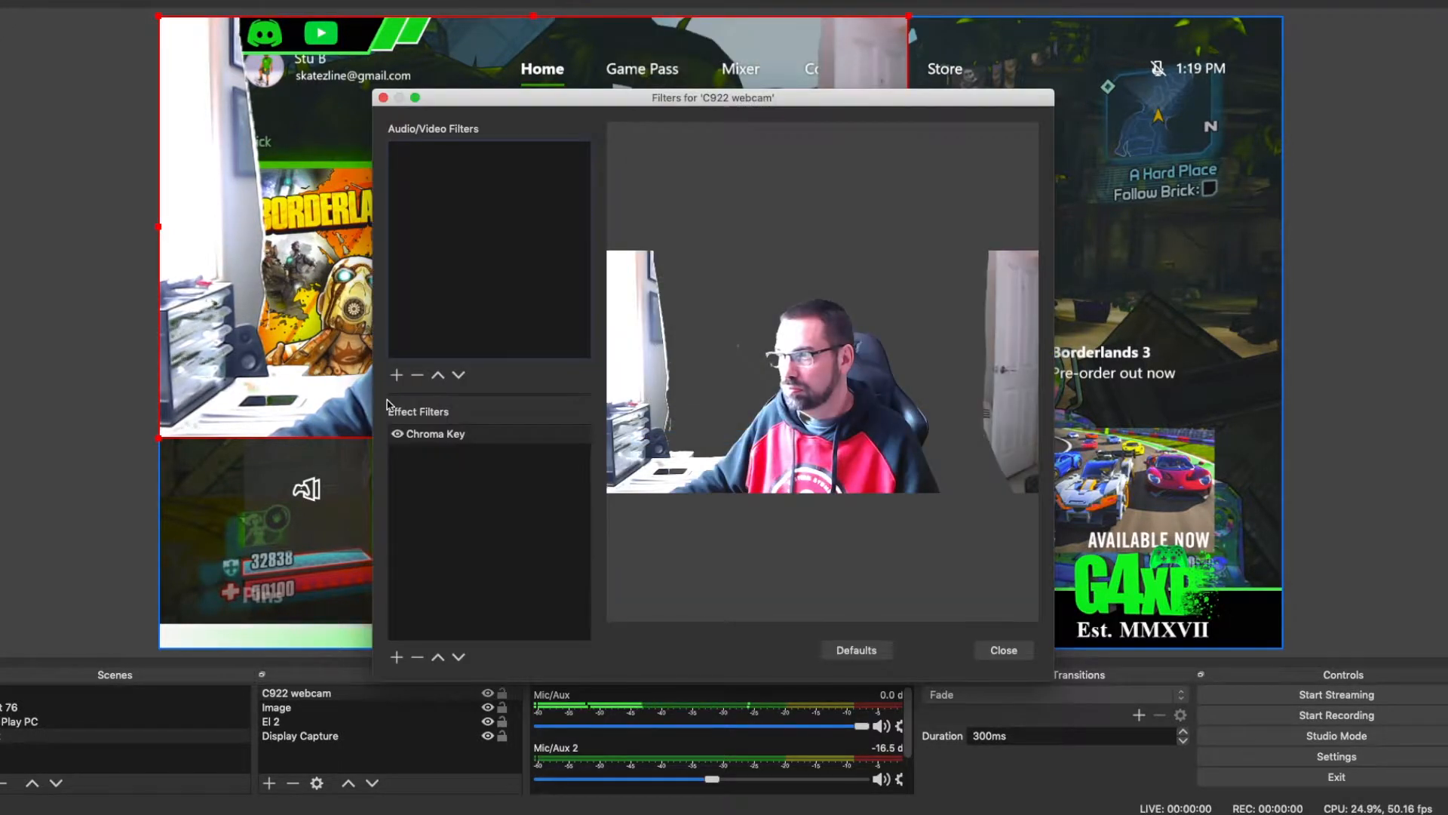
{"action": "left_click", "coordinate": [427, 436]}
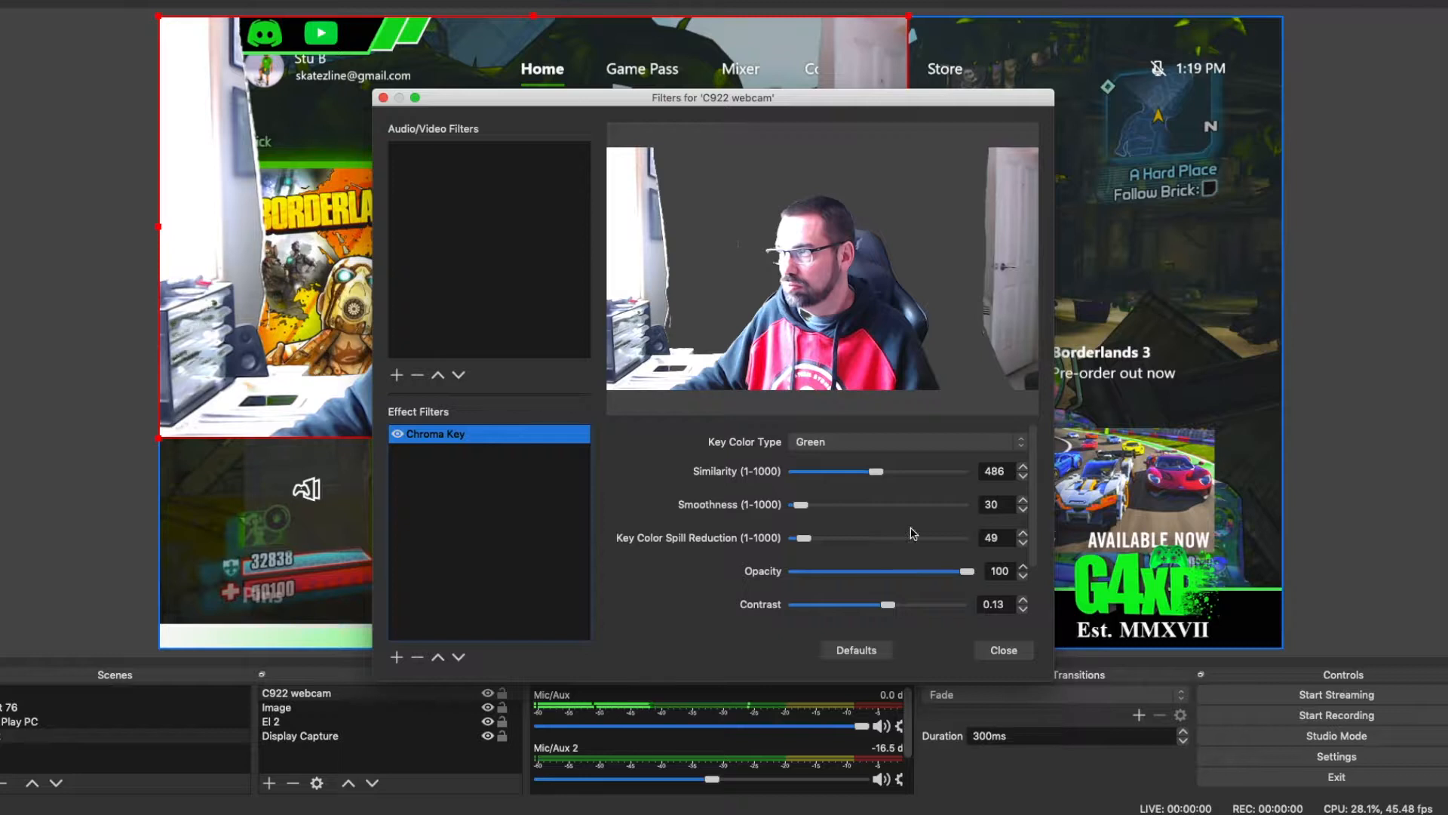
{"action": "key", "text": "Escape"}
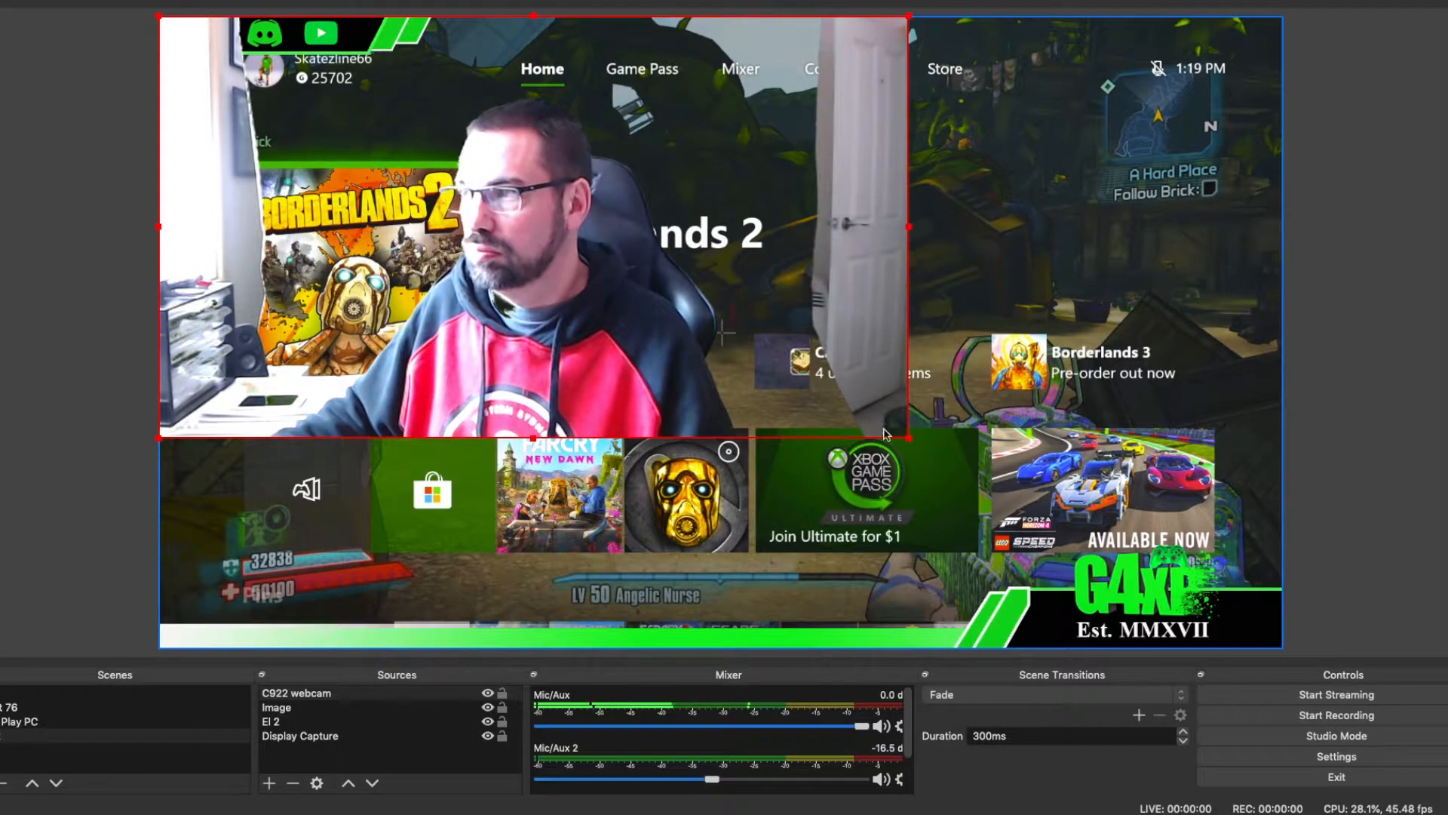
Step: Scale the C922 webcam down and crop its left, right and top edges closer around the person
{"action": "left_click_drag", "start_coordinate": [887, 434], "coordinate": [552, 303]}
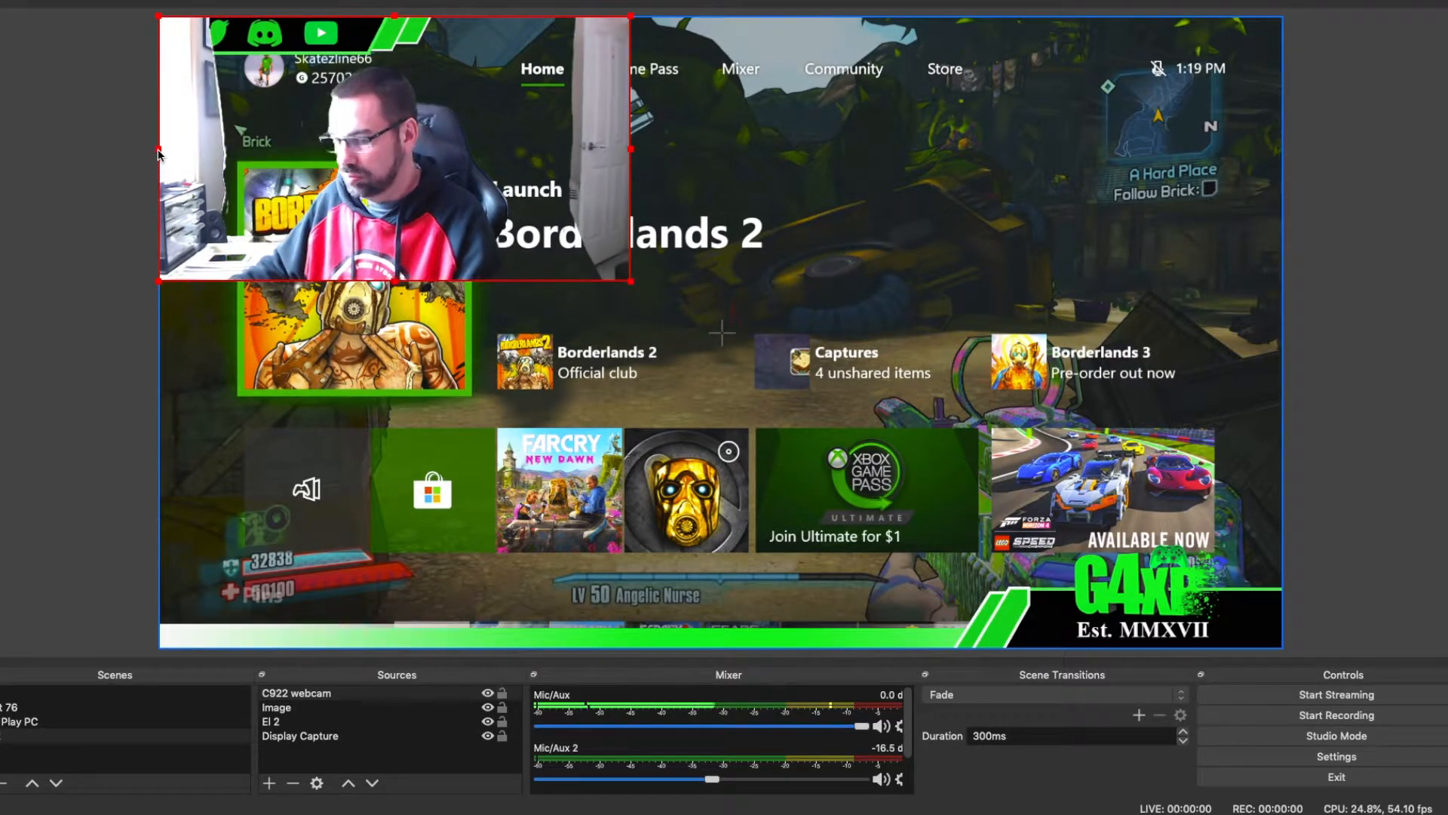
{"action": "left_click_drag", "start_coordinate": [159, 154], "coordinate": [233, 160]}
{"action": "left_click_drag", "start_coordinate": [625, 150], "coordinate": [547, 154]}
{"action": "left_click_drag", "start_coordinate": [385, 17], "coordinate": [385, 48]}
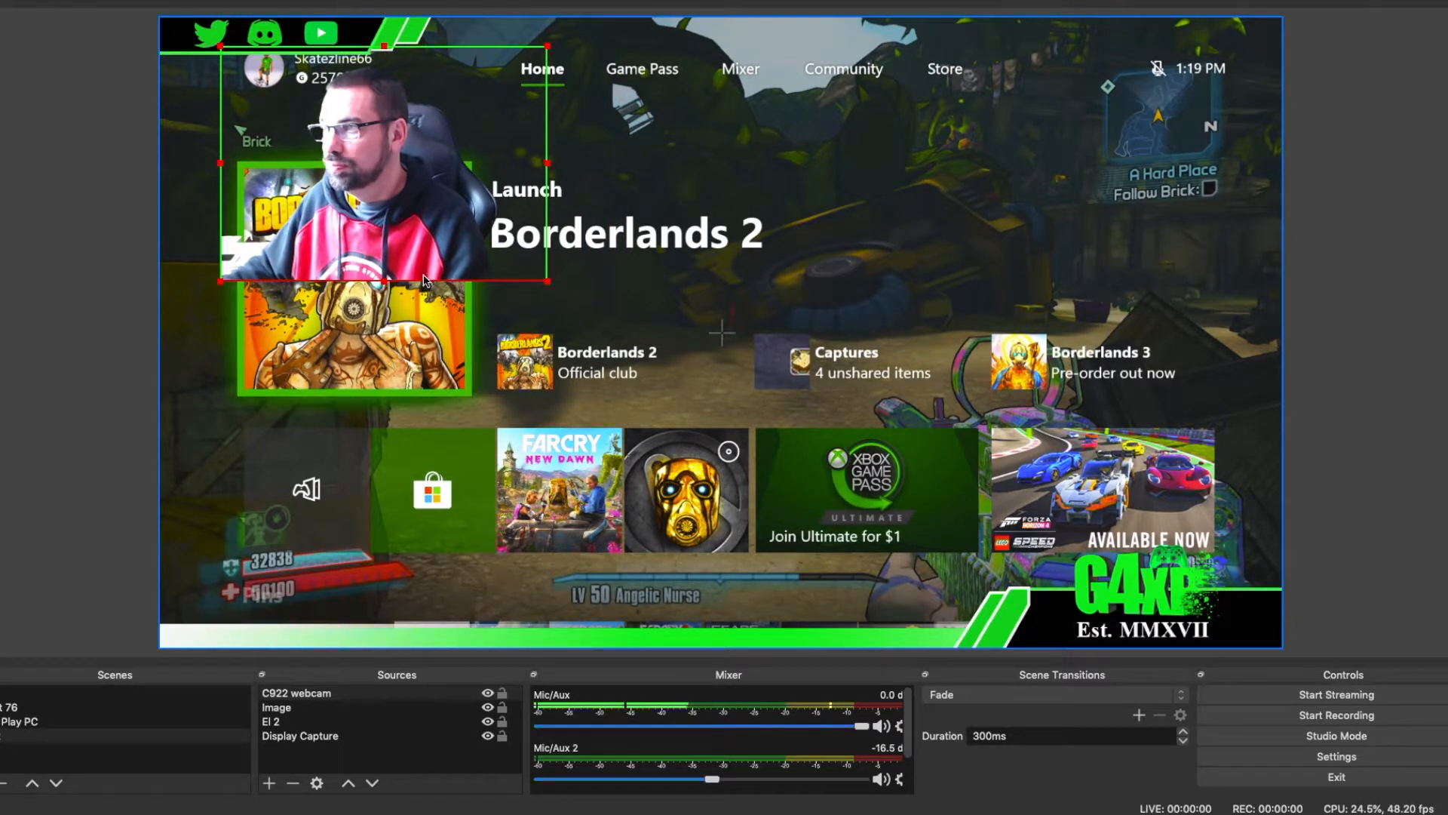
Step: Move the webcam to the canvas's lower-right area above the banner logo and order it below the Image source
{"action": "left_click_drag", "start_coordinate": [424, 281], "coordinate": [1147, 575]}
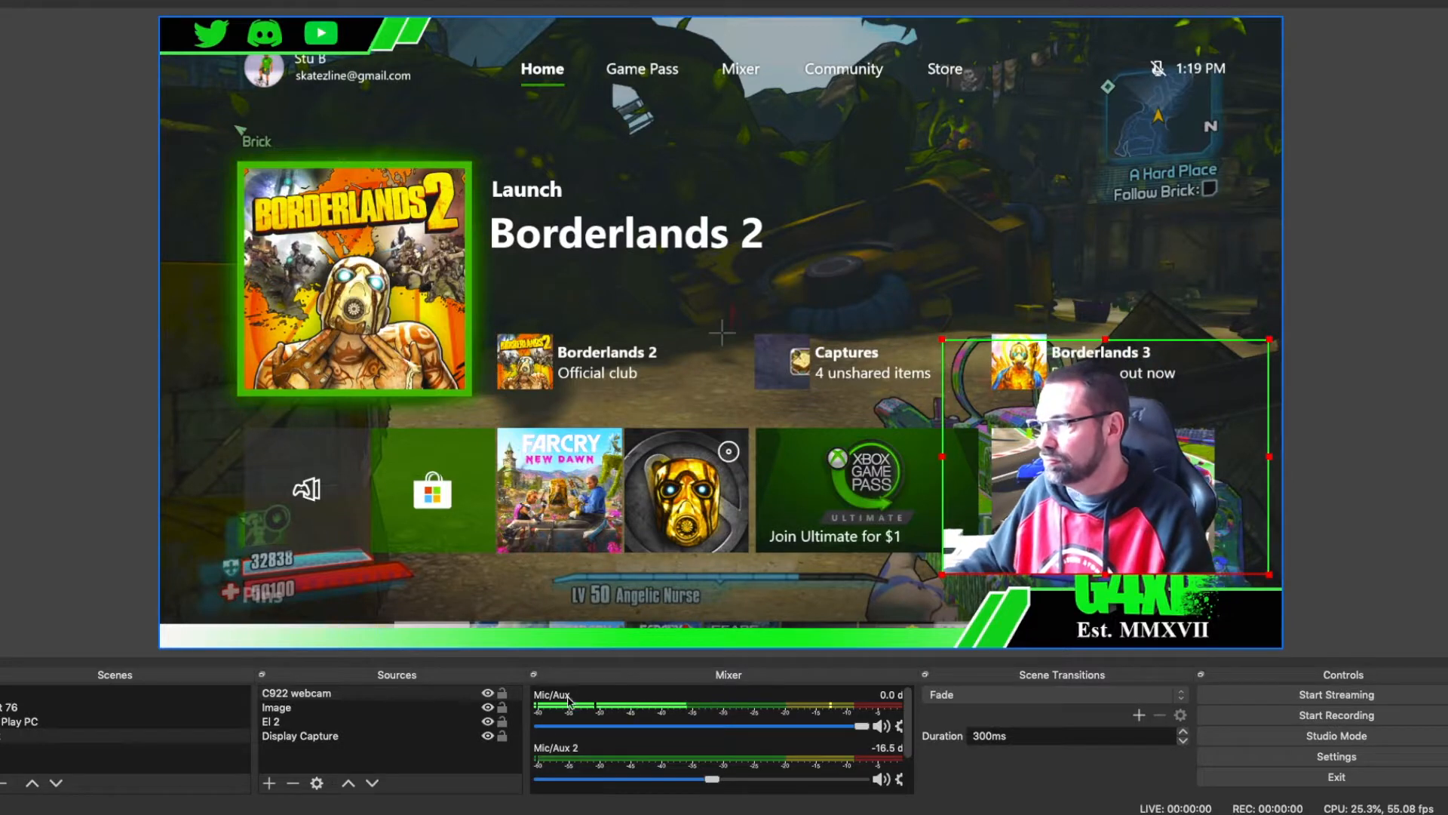
{"action": "left_click", "coordinate": [371, 784]}
{"action": "left_click_drag", "start_coordinate": [1110, 502], "coordinate": [1124, 517]}
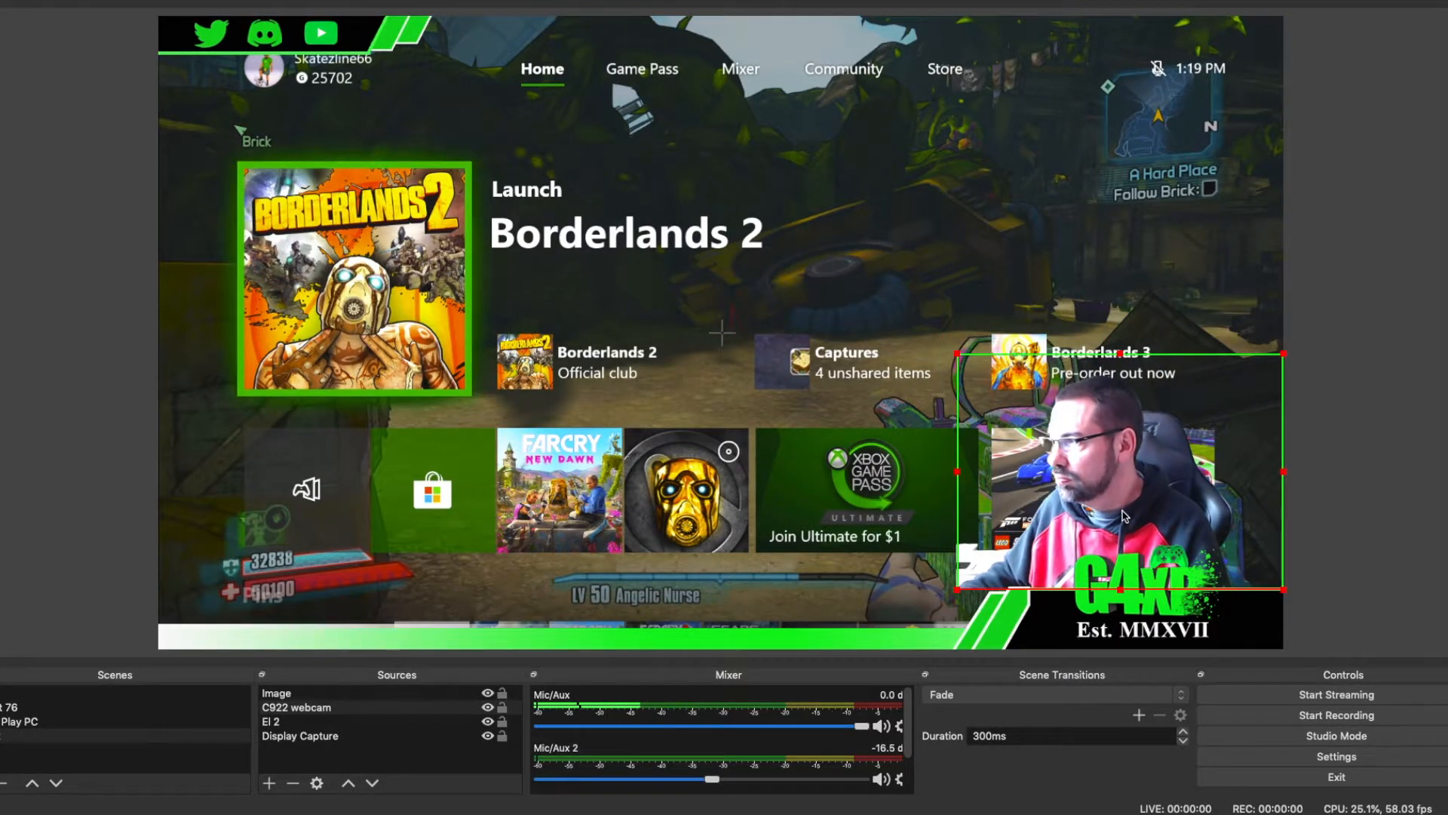
Step: Shrink the webcam further behind the G4XP logo and crop its outer edges tighter around the person
{"action": "left_click_drag", "start_coordinate": [959, 356], "coordinate": [1012, 394]}
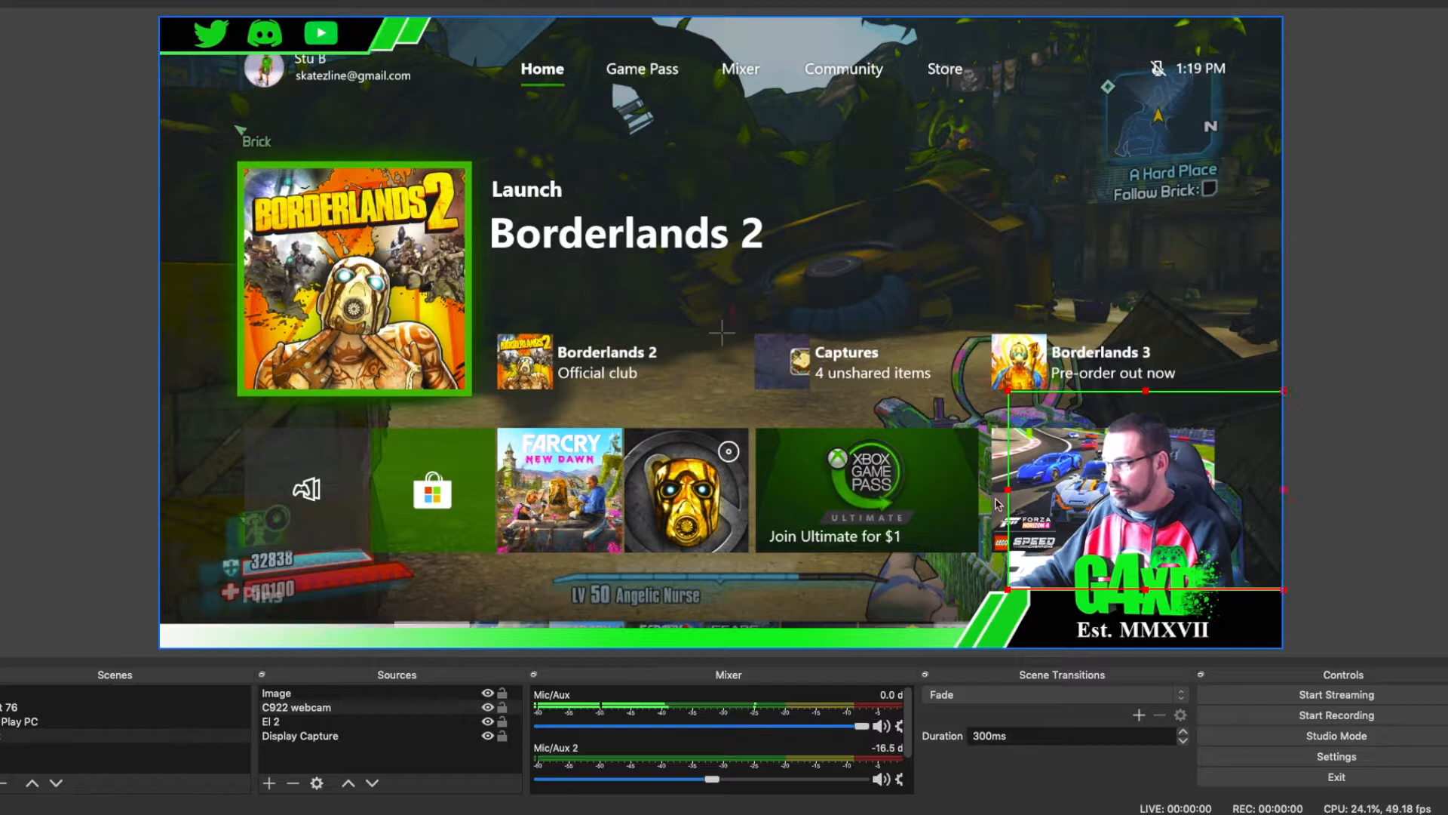
{"action": "left_click_drag", "start_coordinate": [1006, 498], "coordinate": [1053, 501]}
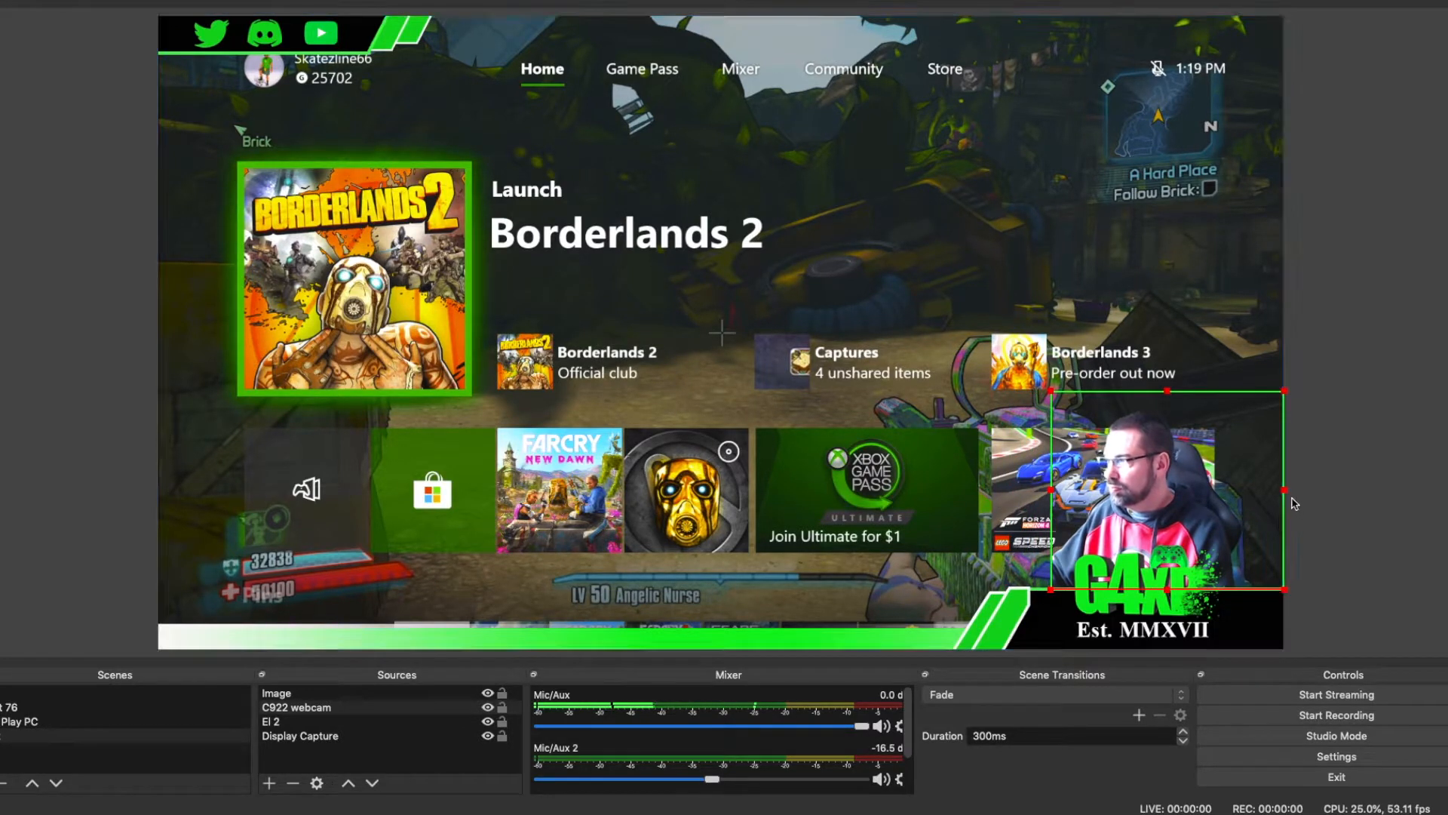
{"action": "left_click_drag", "start_coordinate": [1285, 493], "coordinate": [1262, 492]}
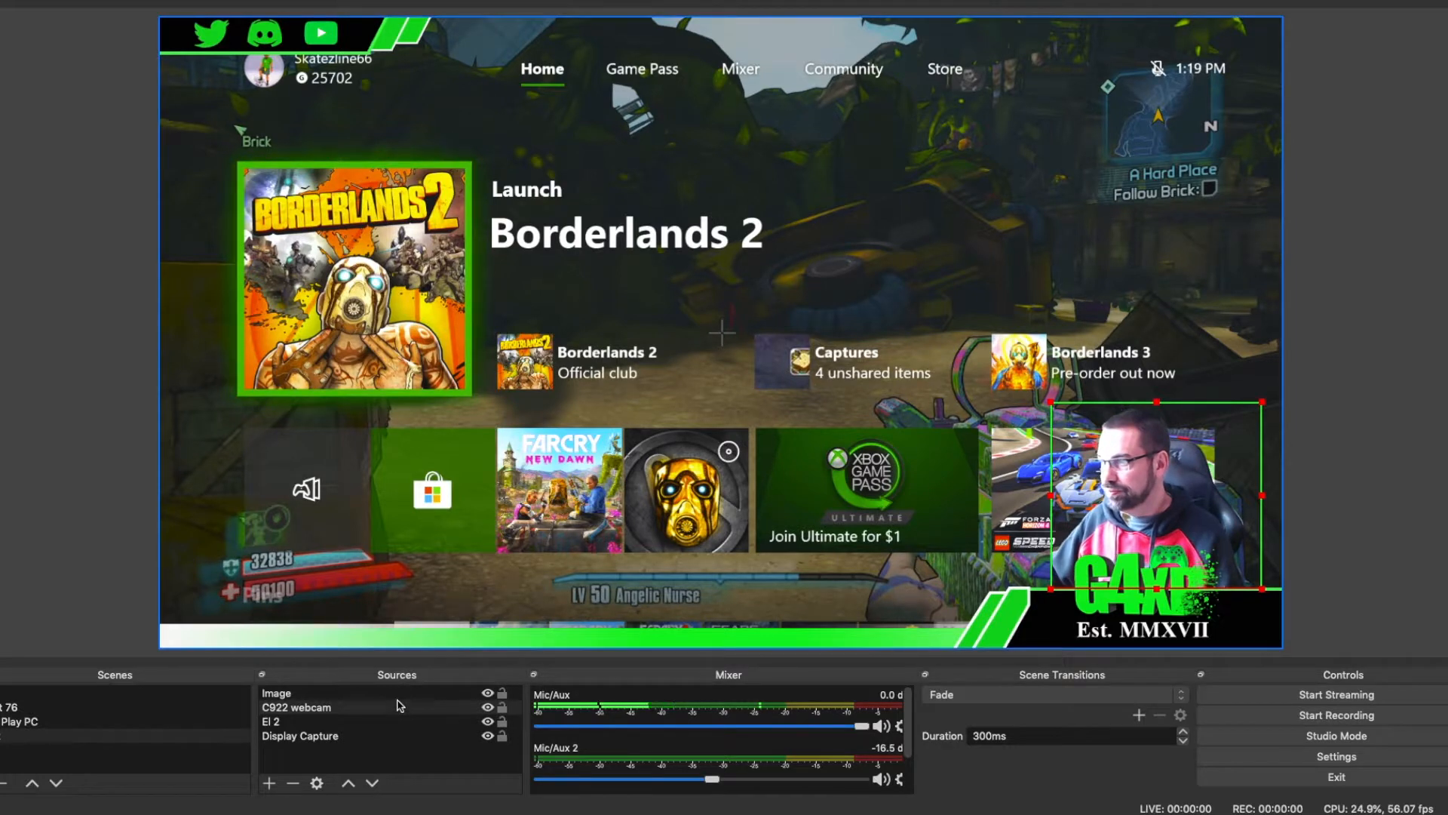
Step: Switch to the web browser and search Google for "live sub count youtube"
{"action": "left_click", "coordinate": [45, 573]}
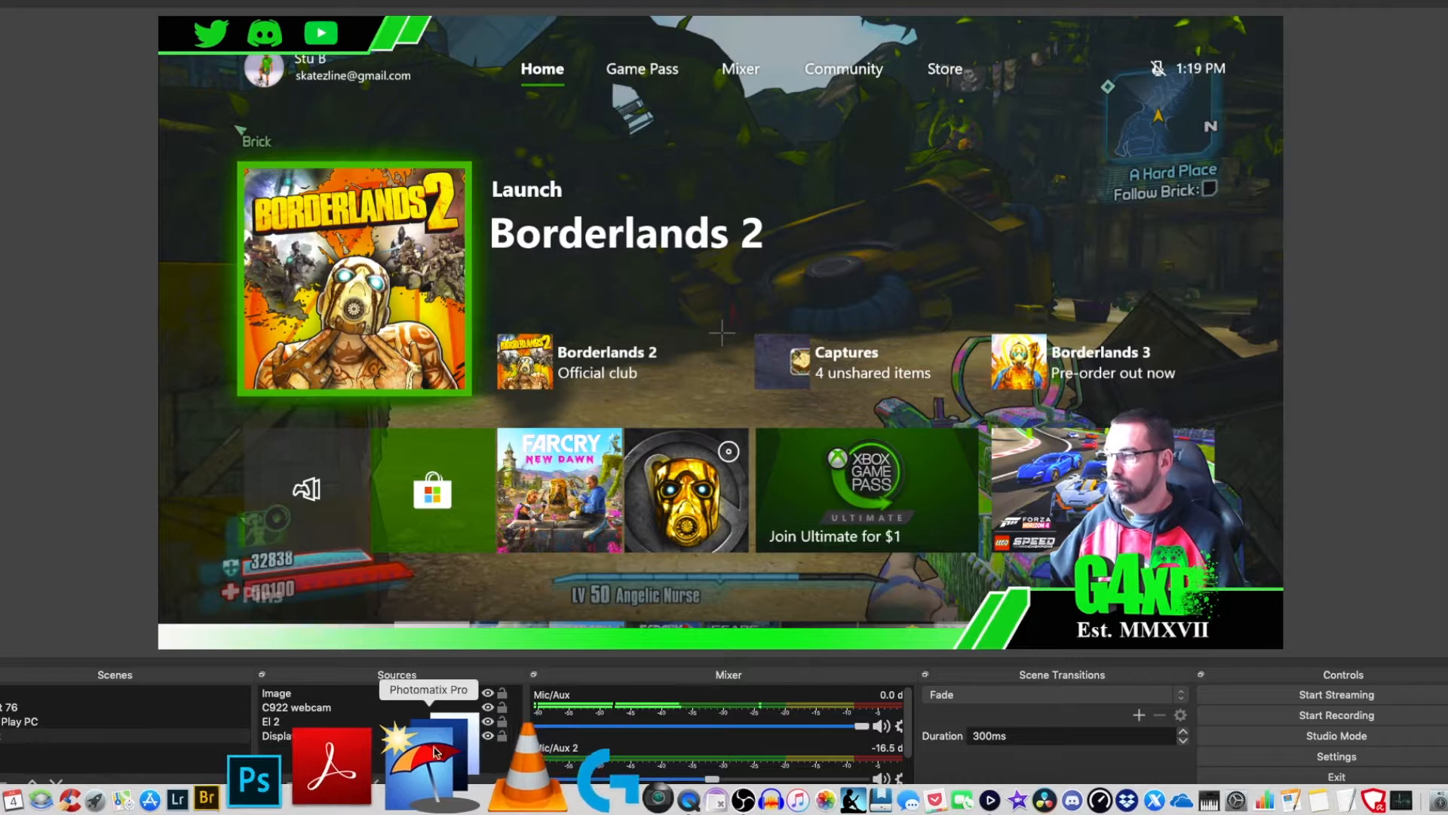
{"action": "mouse_move", "coordinate": [503, 805]}
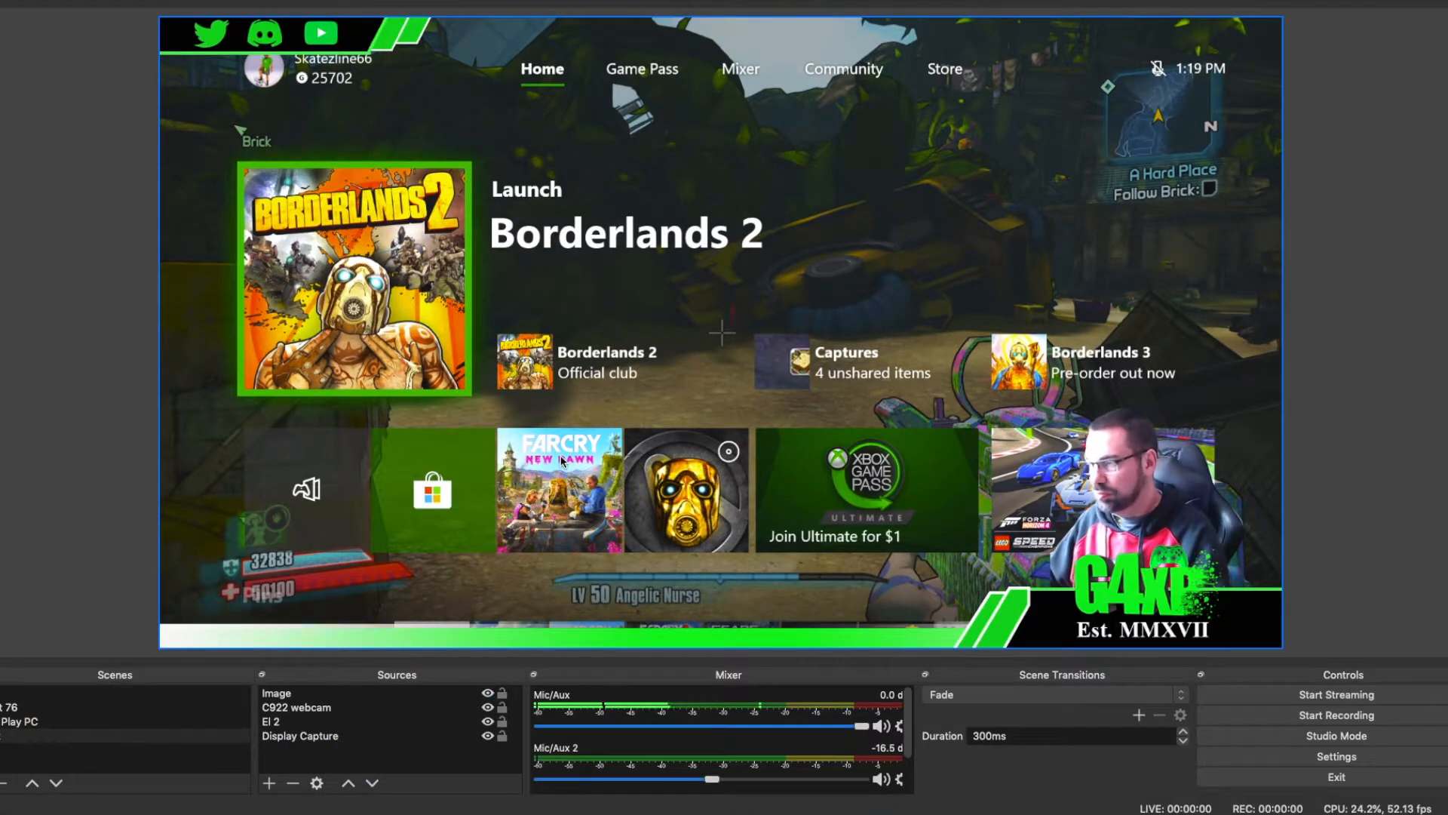
{"action": "key", "text": "super+Tab"}
{"action": "key", "text": "super+Tab"}
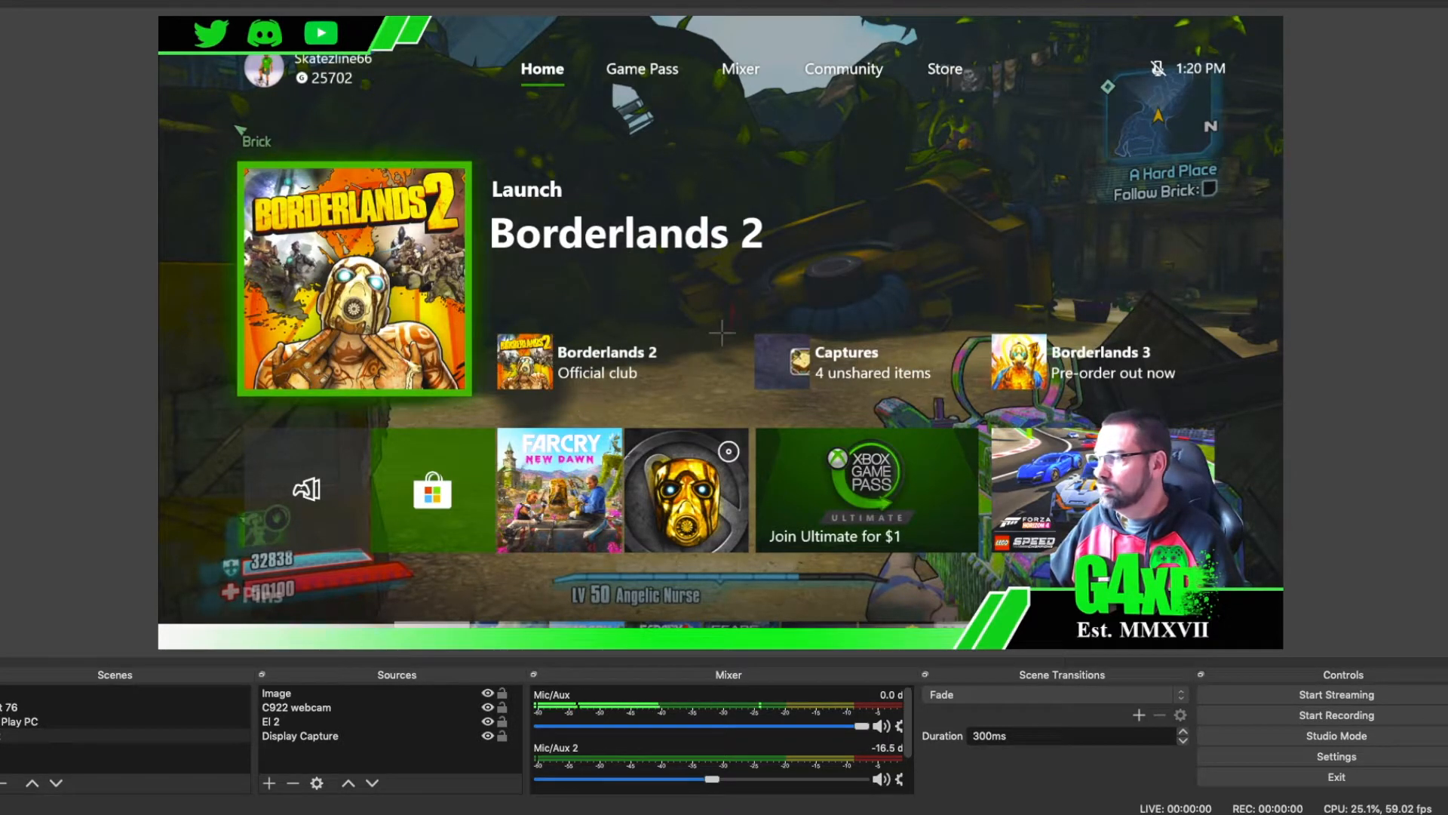
{"action": "mouse_move", "coordinate": [156, 806]}
{"action": "left_click", "coordinate": [56, 788]}
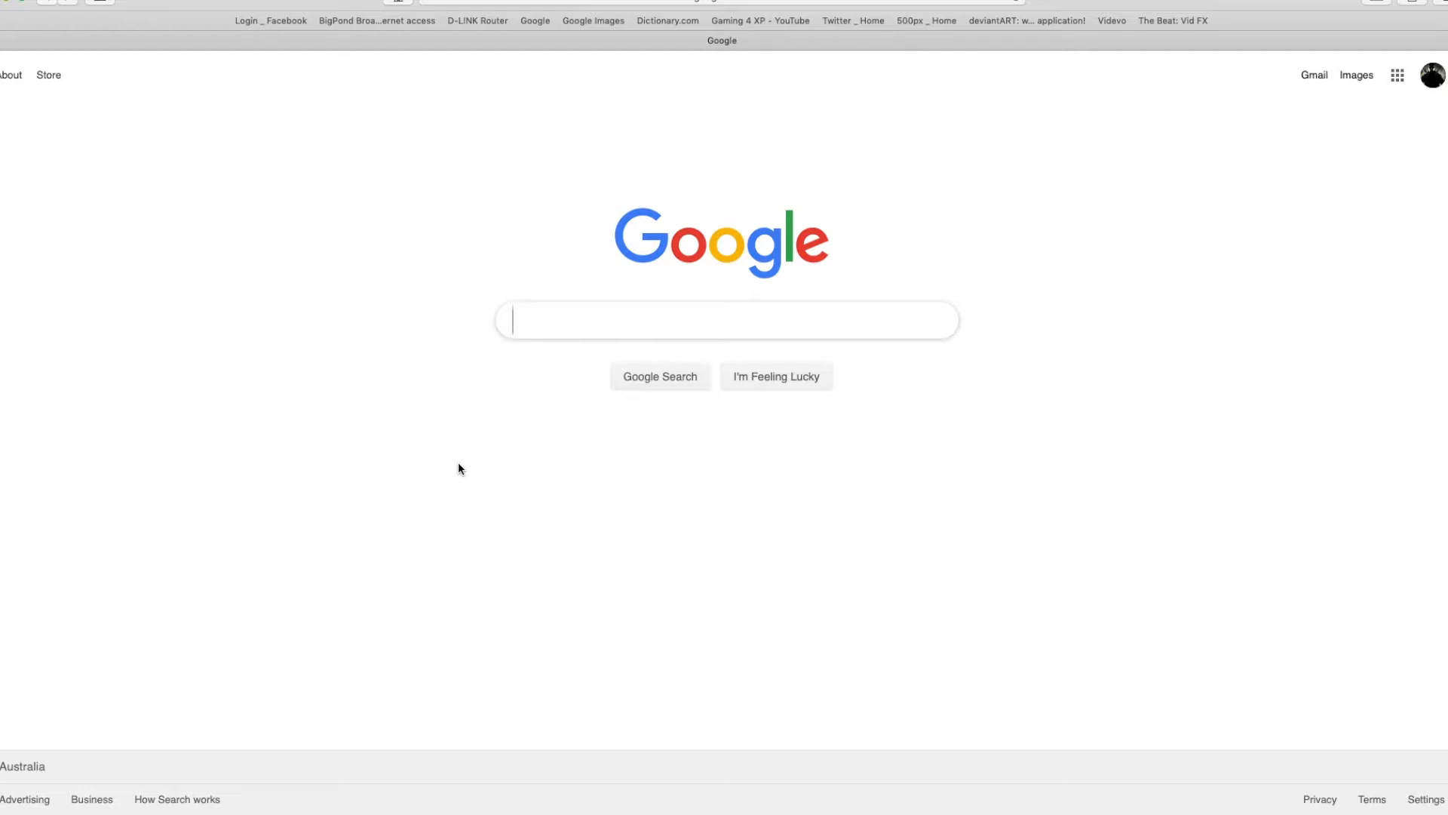
{"action": "type", "text": "live"}
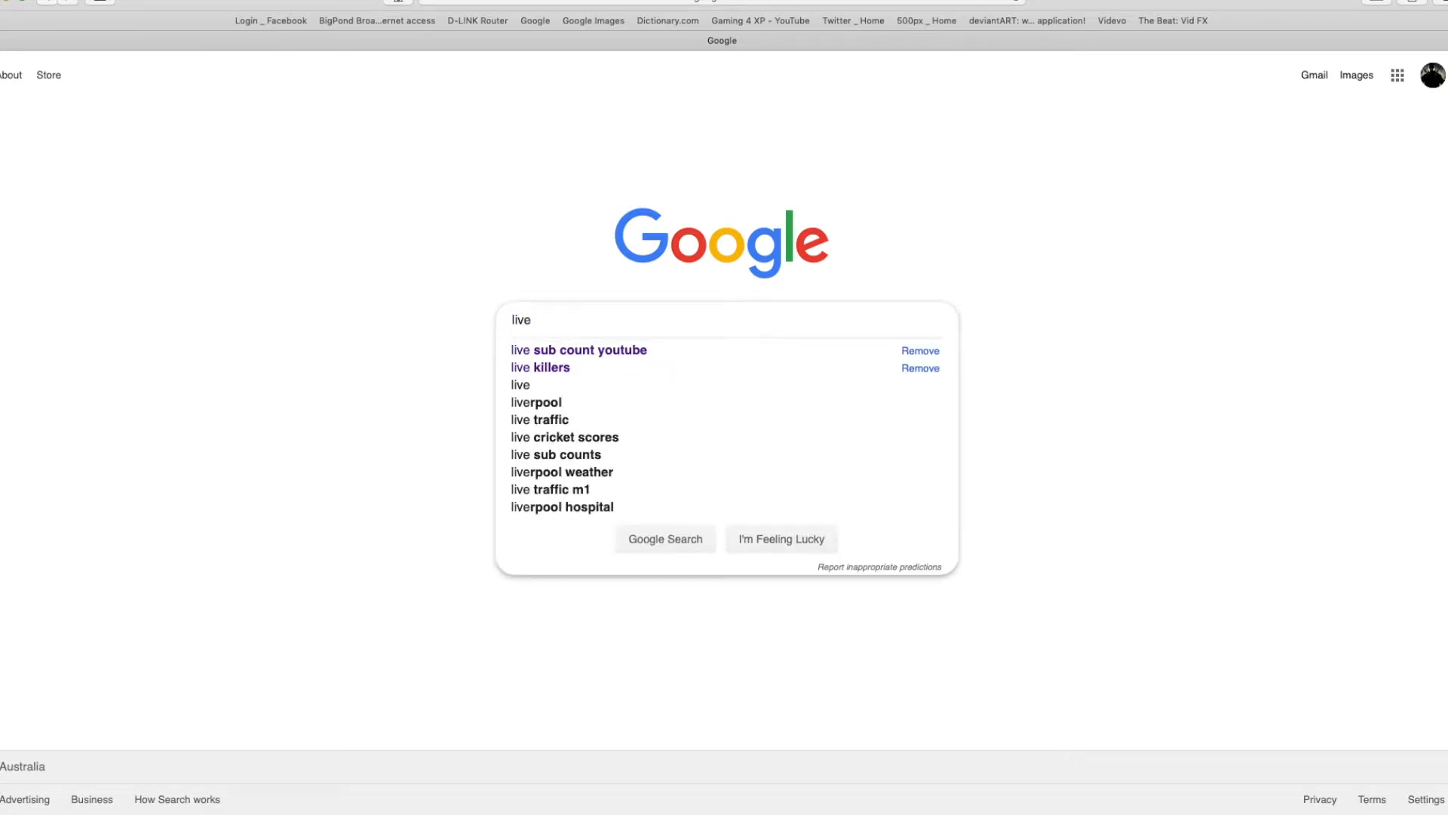
{"action": "left_click", "coordinate": [617, 347]}
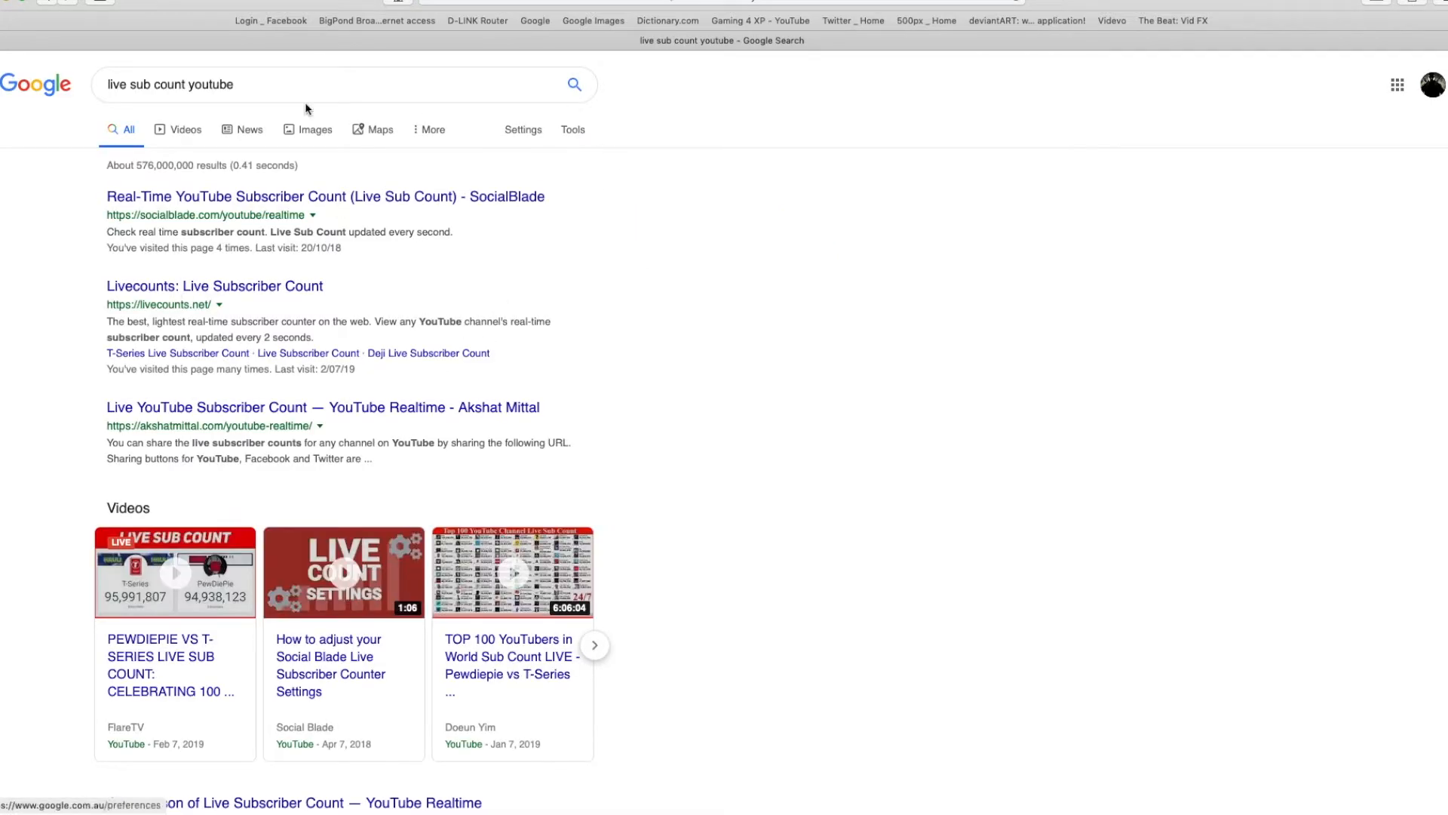
Step: Open the Livecounts: Live Subscriber Count result and change the displayed channel to gaming4xp
{"action": "left_click", "coordinate": [193, 285]}
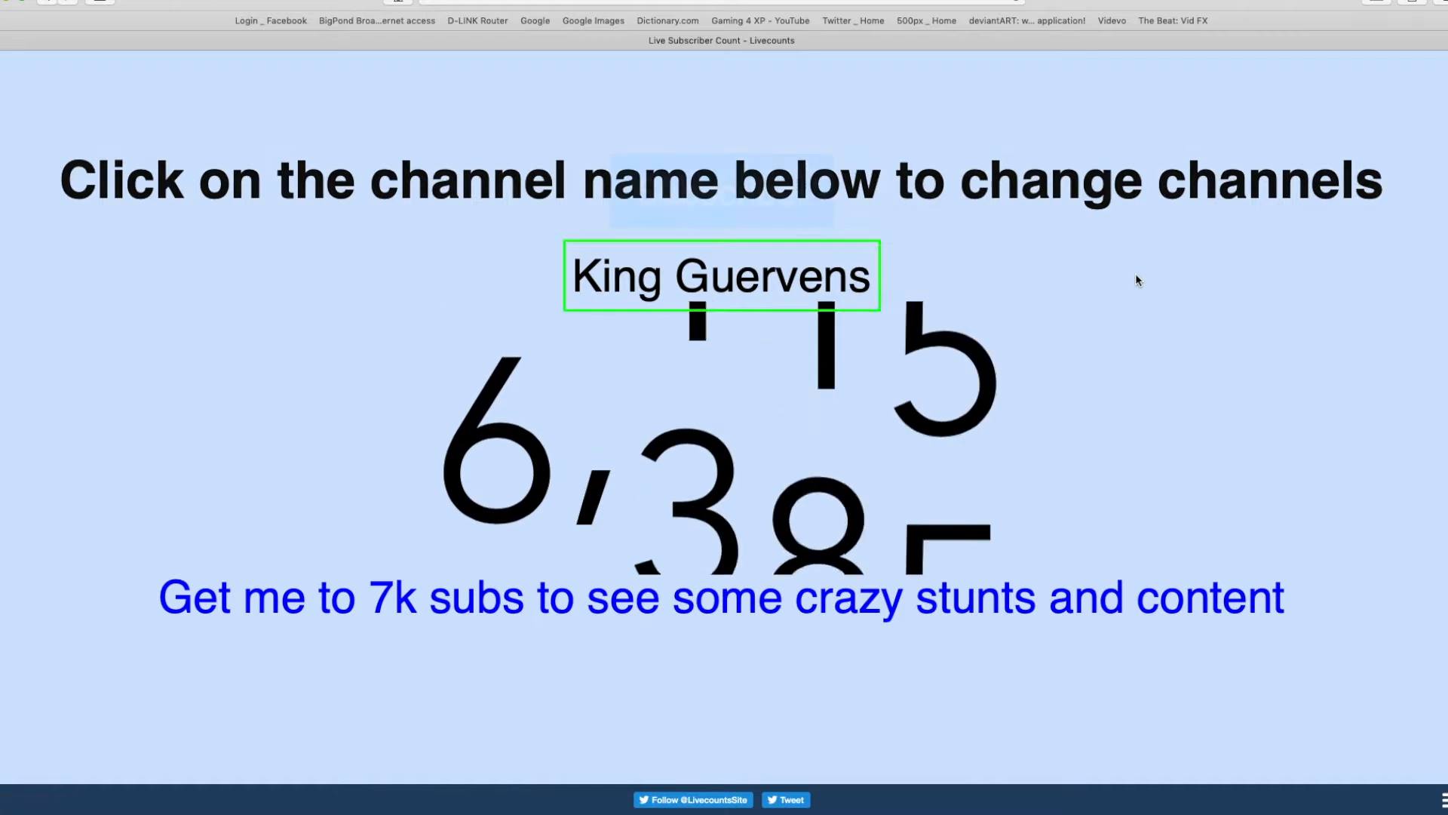
{"action": "left_click", "coordinate": [861, 279]}
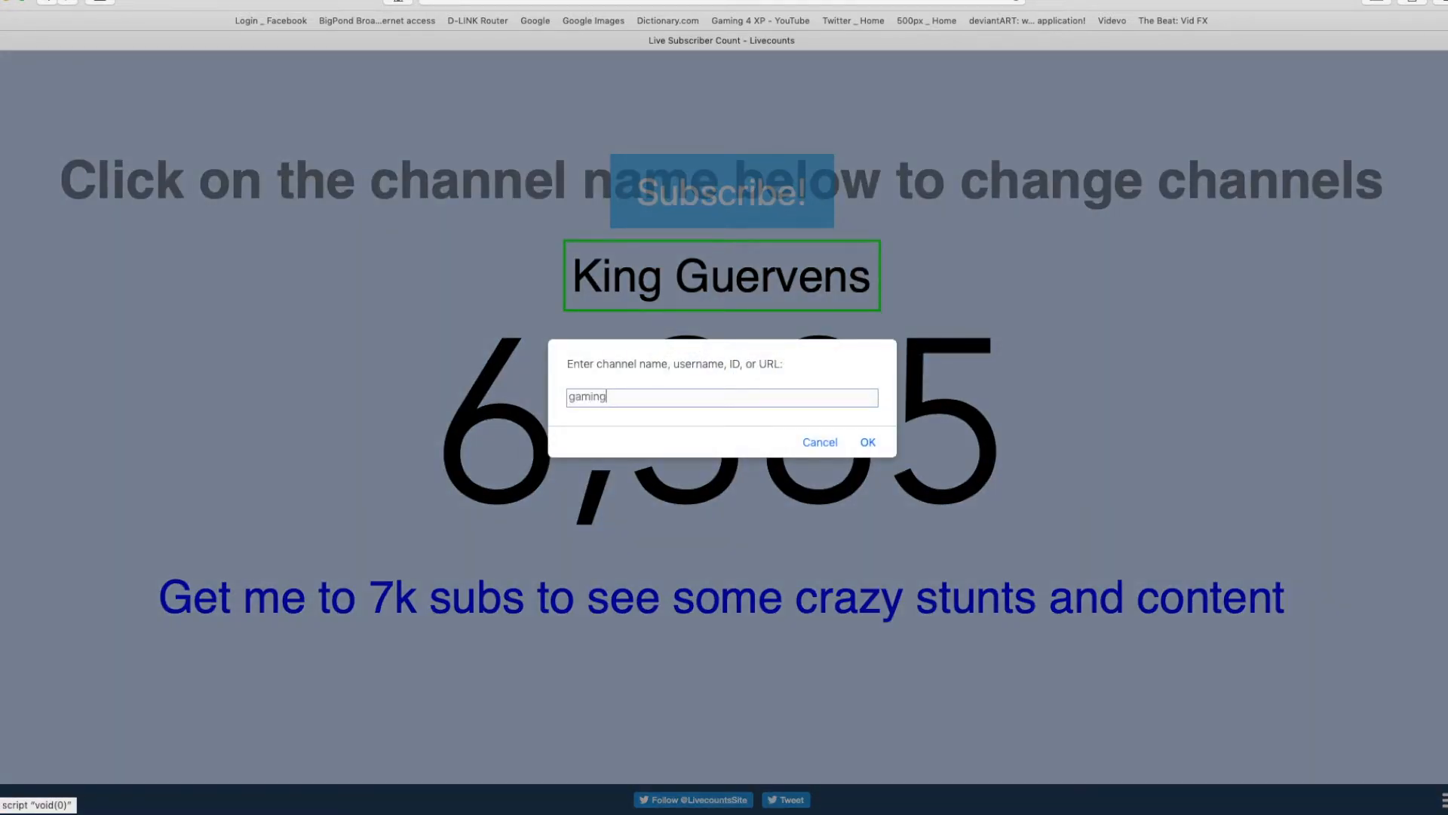
{"action": "type", "text": "gaming4xp"}
{"action": "key", "text": "Return"}
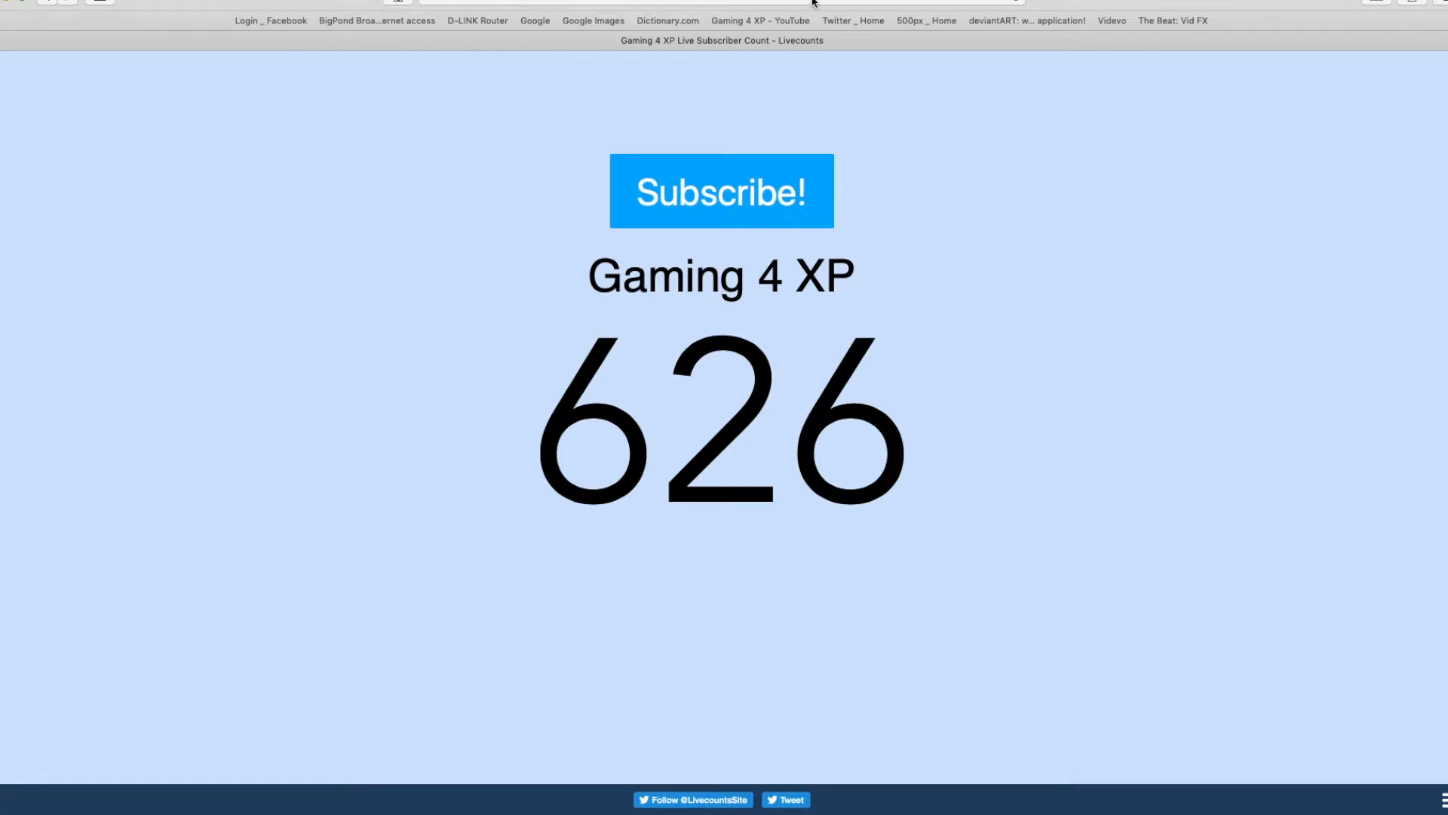
Step: Copy the Gaming 4 XP Livecounts page address and switch back to OBS
{"action": "left_click", "coordinate": [788, 2]}
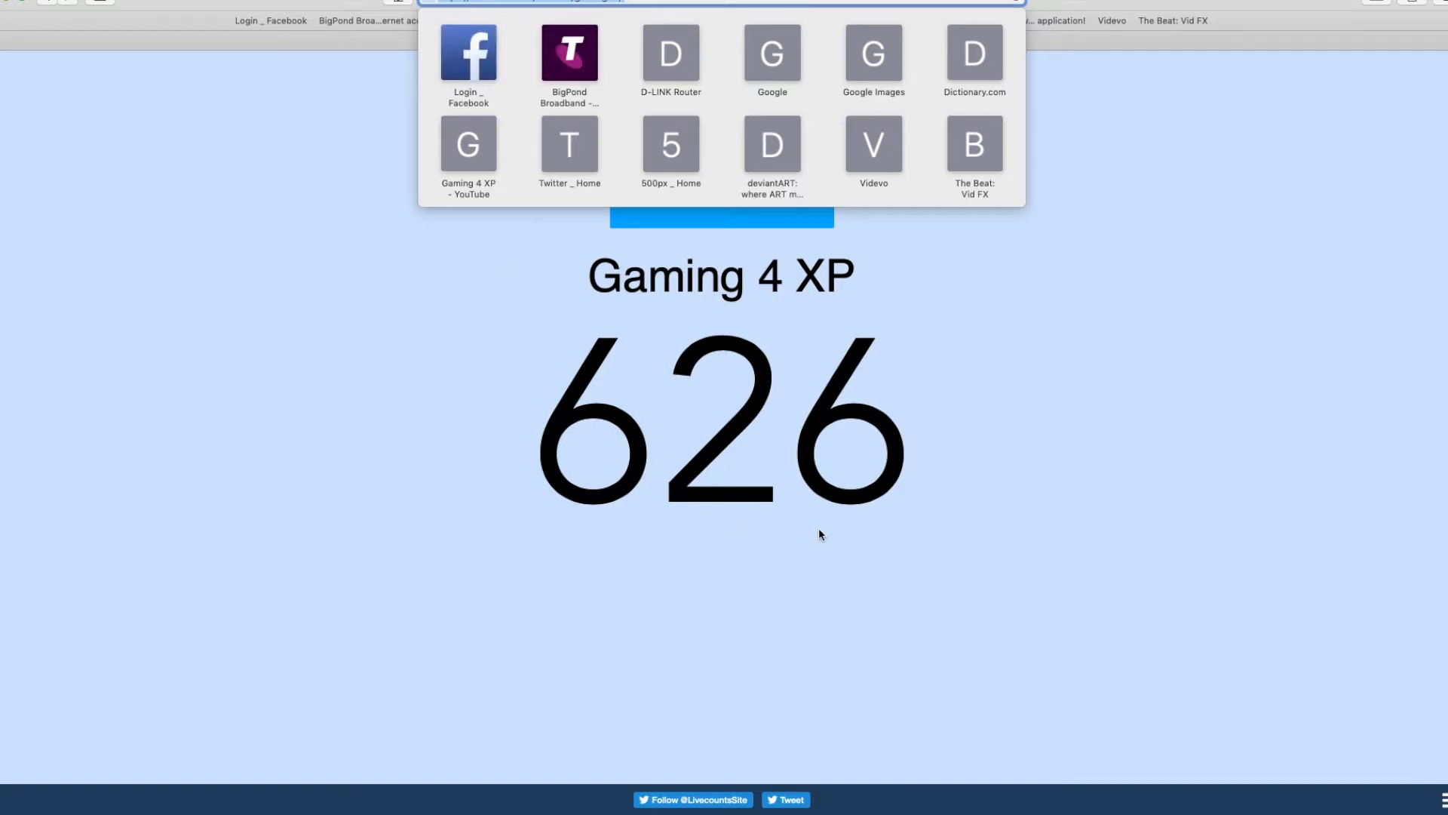
{"action": "left_click", "coordinate": [987, 455]}
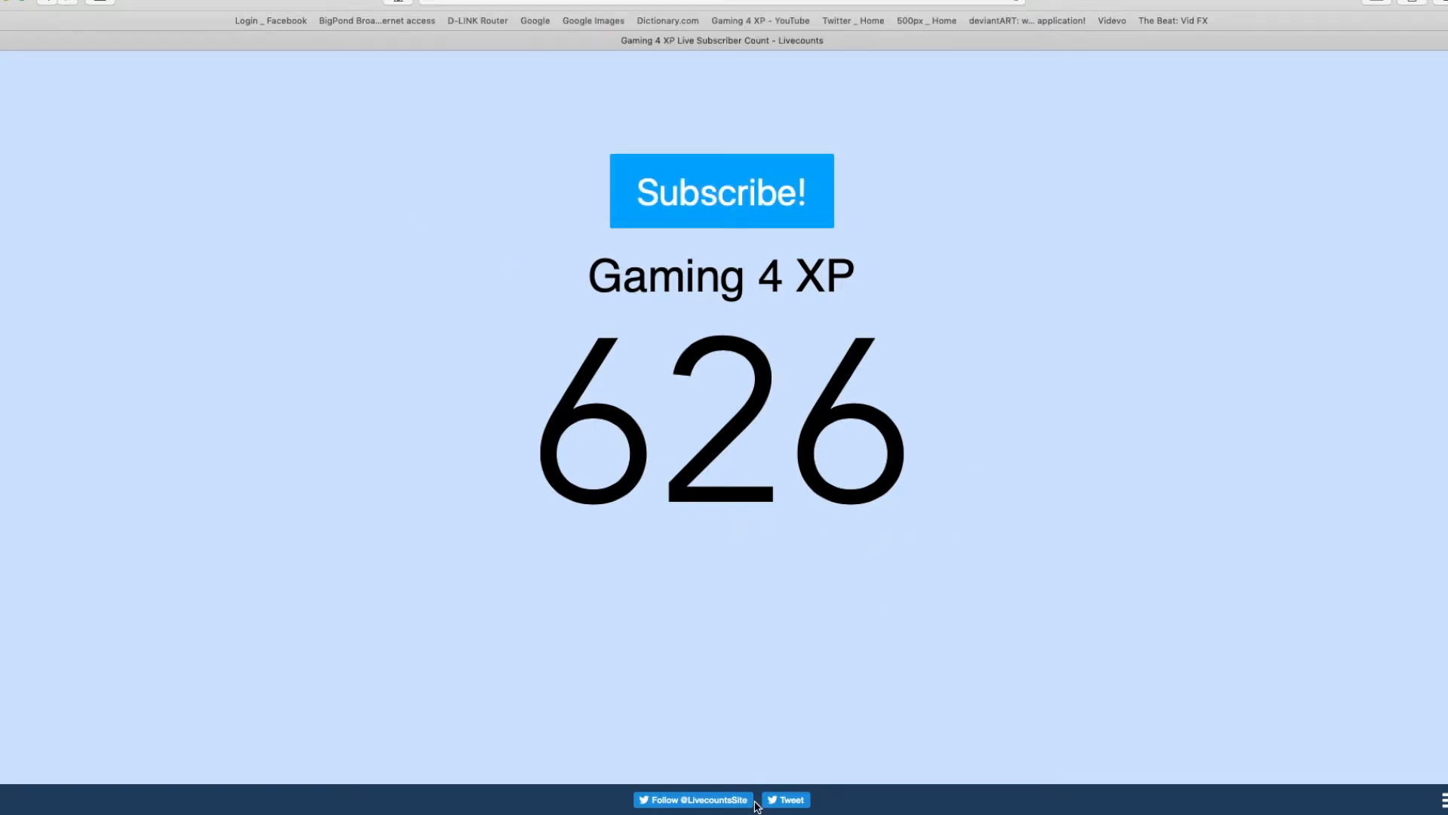
{"action": "key", "text": "super+Tab"}
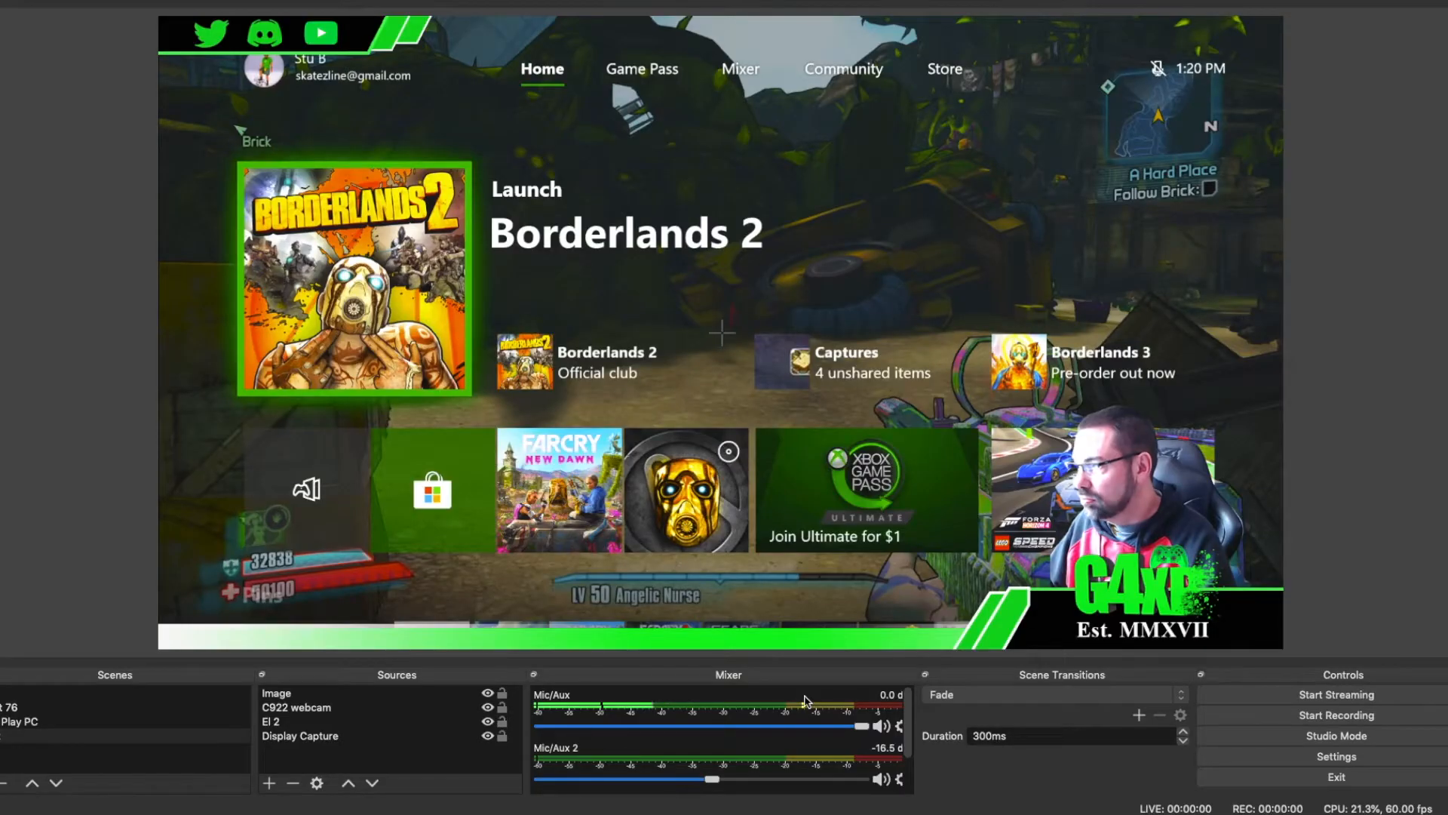
{"action": "left_click", "coordinate": [267, 784]}
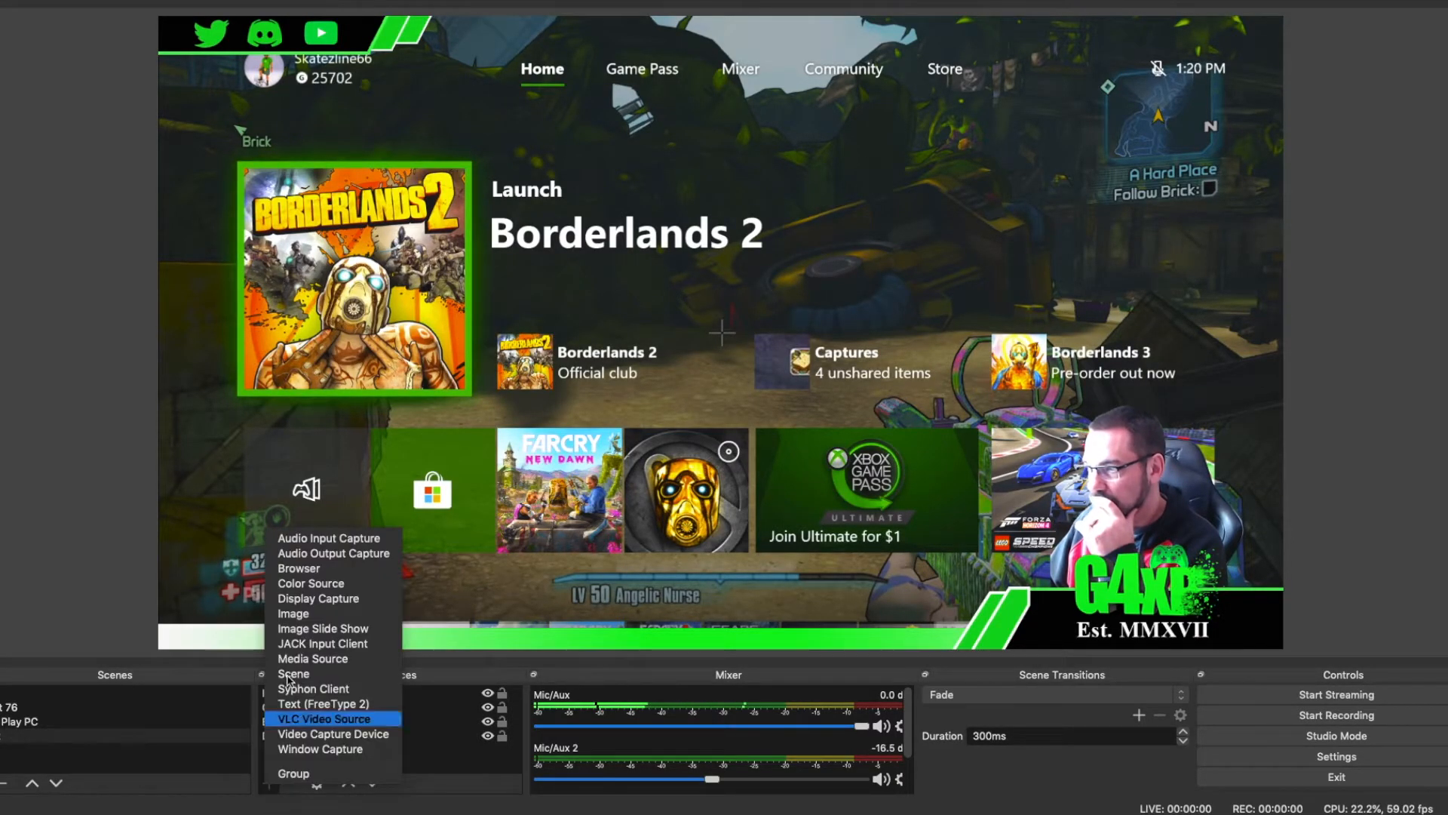
{"action": "left_click", "coordinate": [312, 571]}
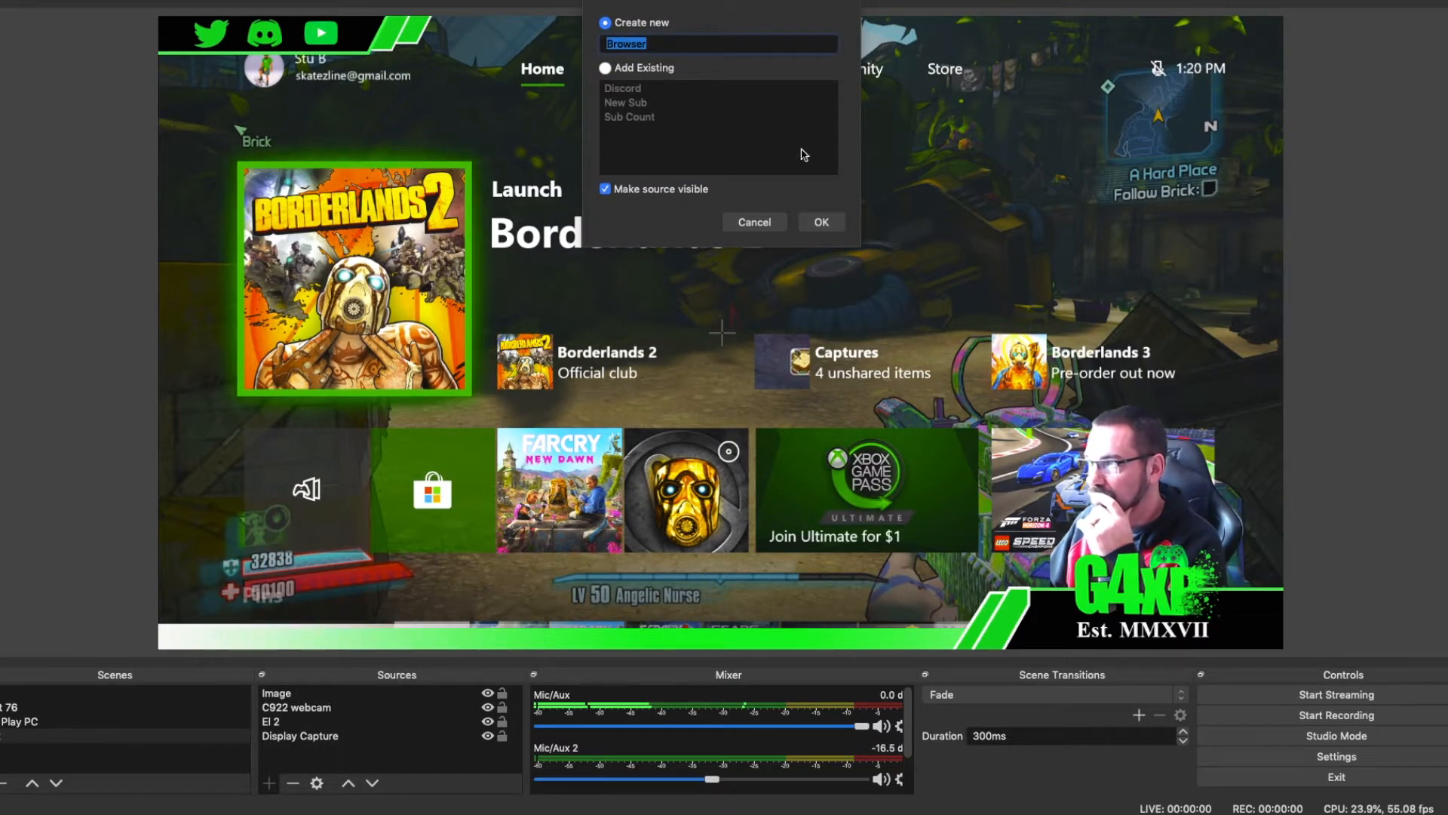
{"action": "left_click", "coordinate": [822, 221]}
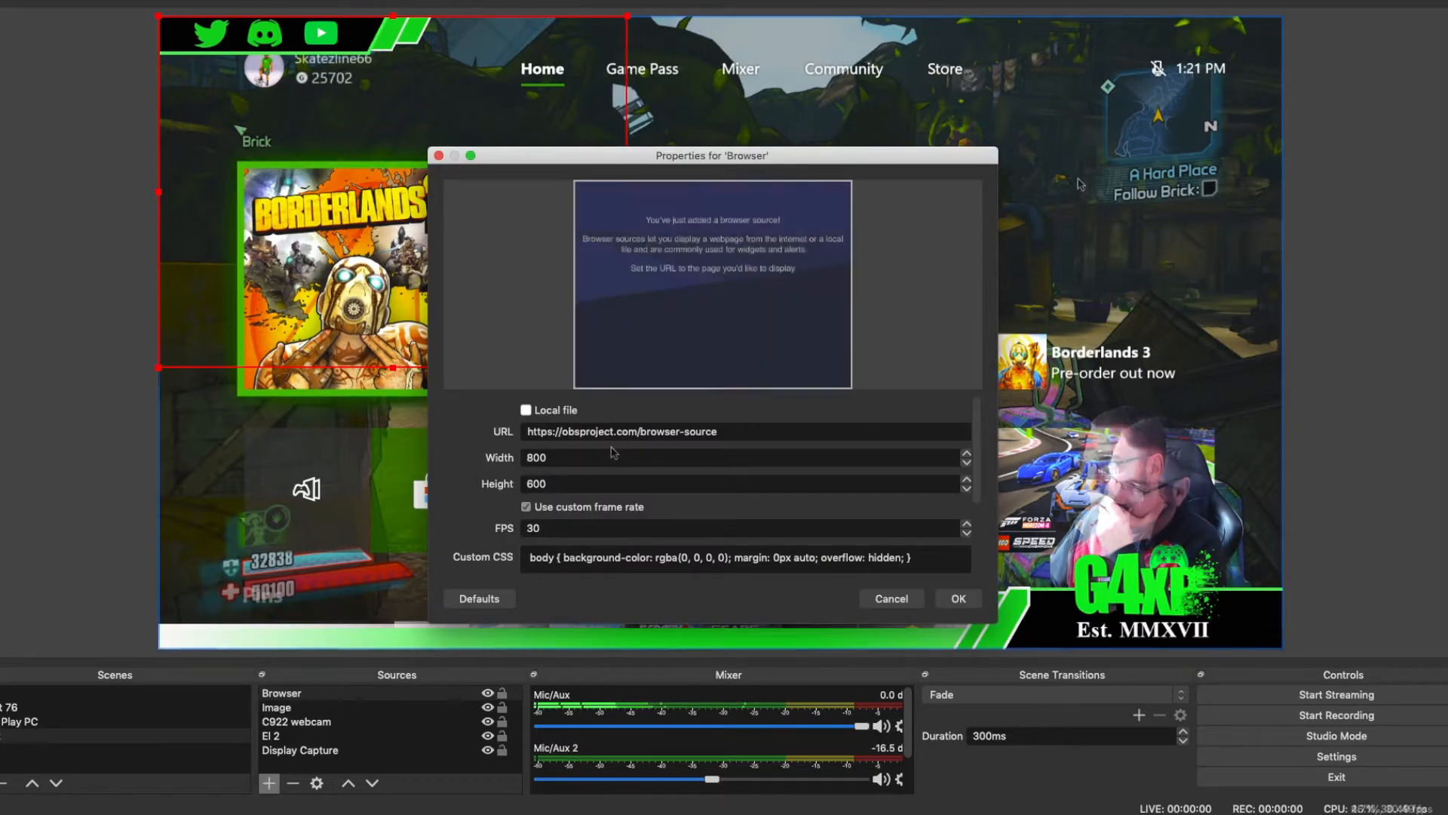
{"action": "left_click_drag", "start_coordinate": [733, 431], "coordinate": [524, 432]}
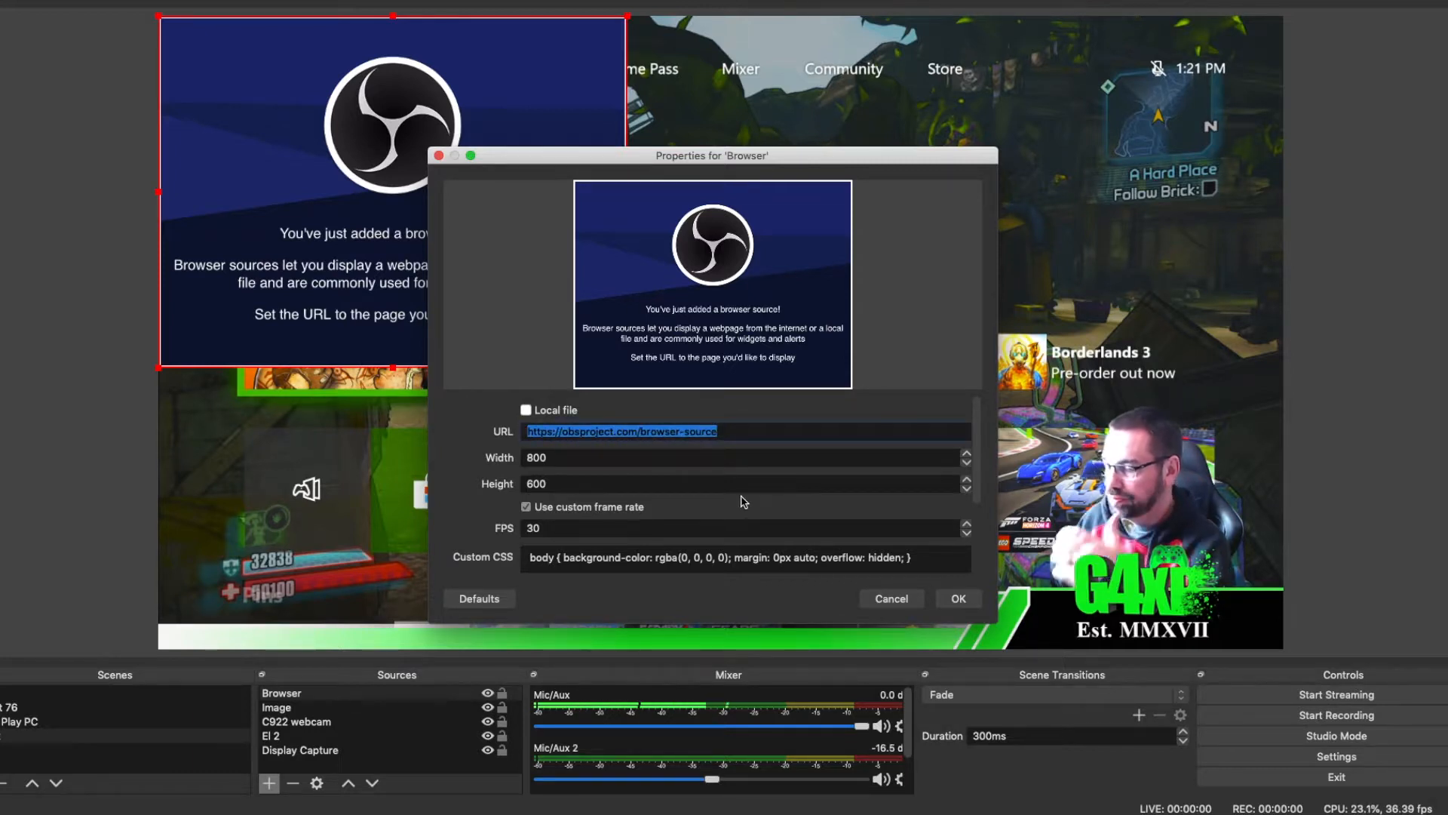
{"action": "type", "text": "https://livecounts.net/channel/gaming4xp"}
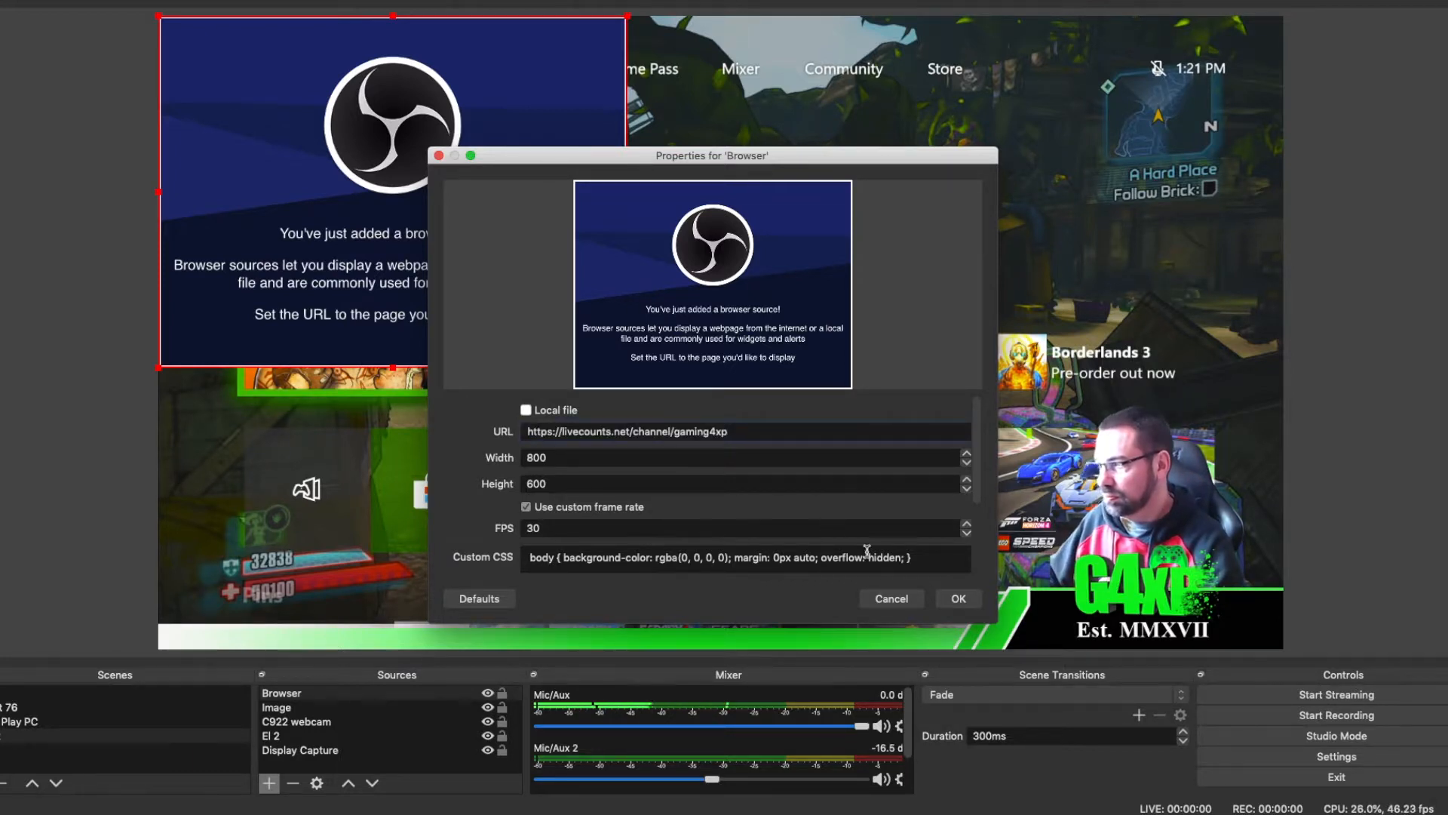
{"action": "left_click", "coordinate": [958, 599]}
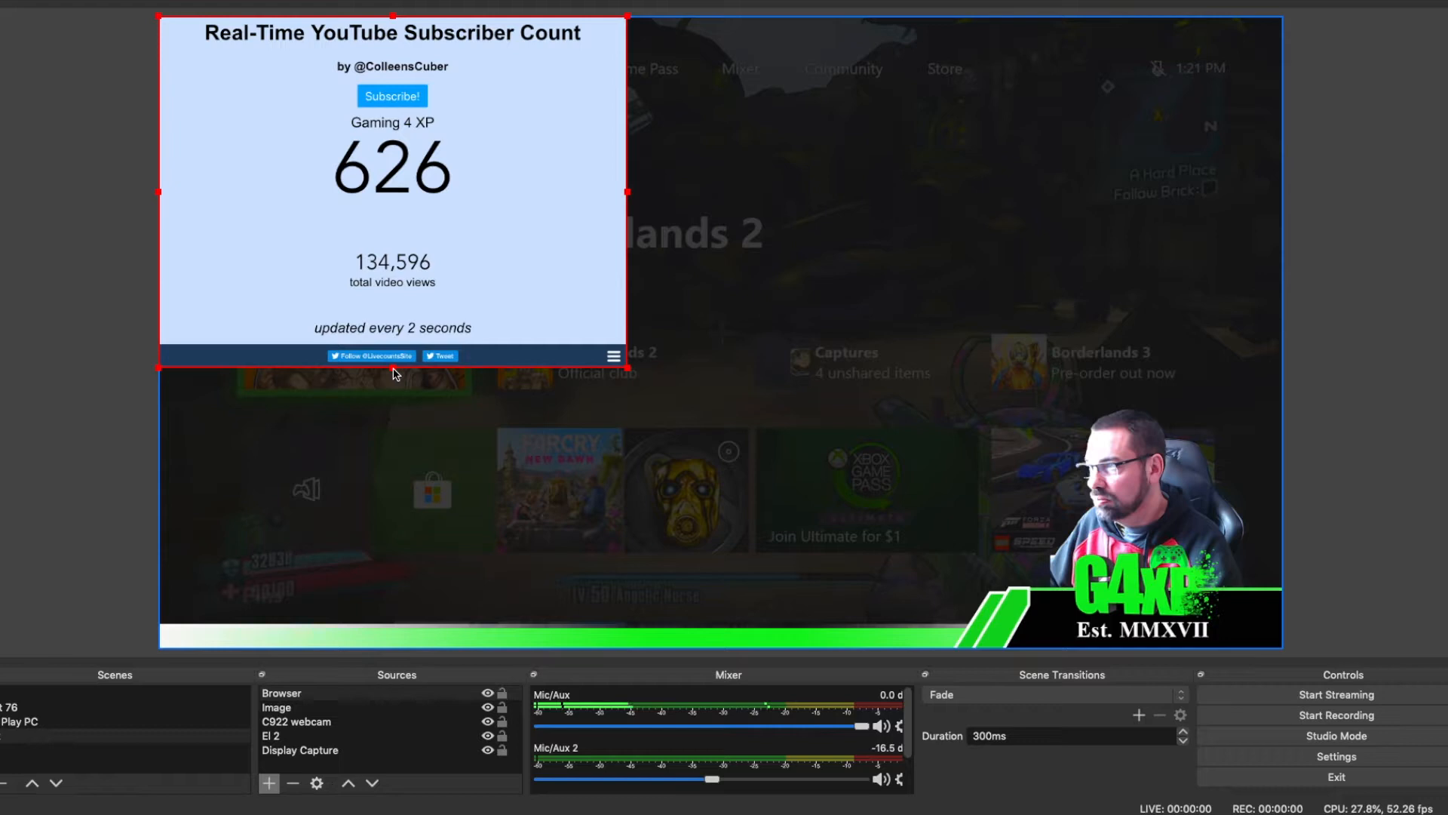
Step: Crop all four sides of the browser source to leave only the Subscribe button, channel name and subscriber number
{"action": "left_click_drag", "start_coordinate": [395, 373], "coordinate": [393, 225]}
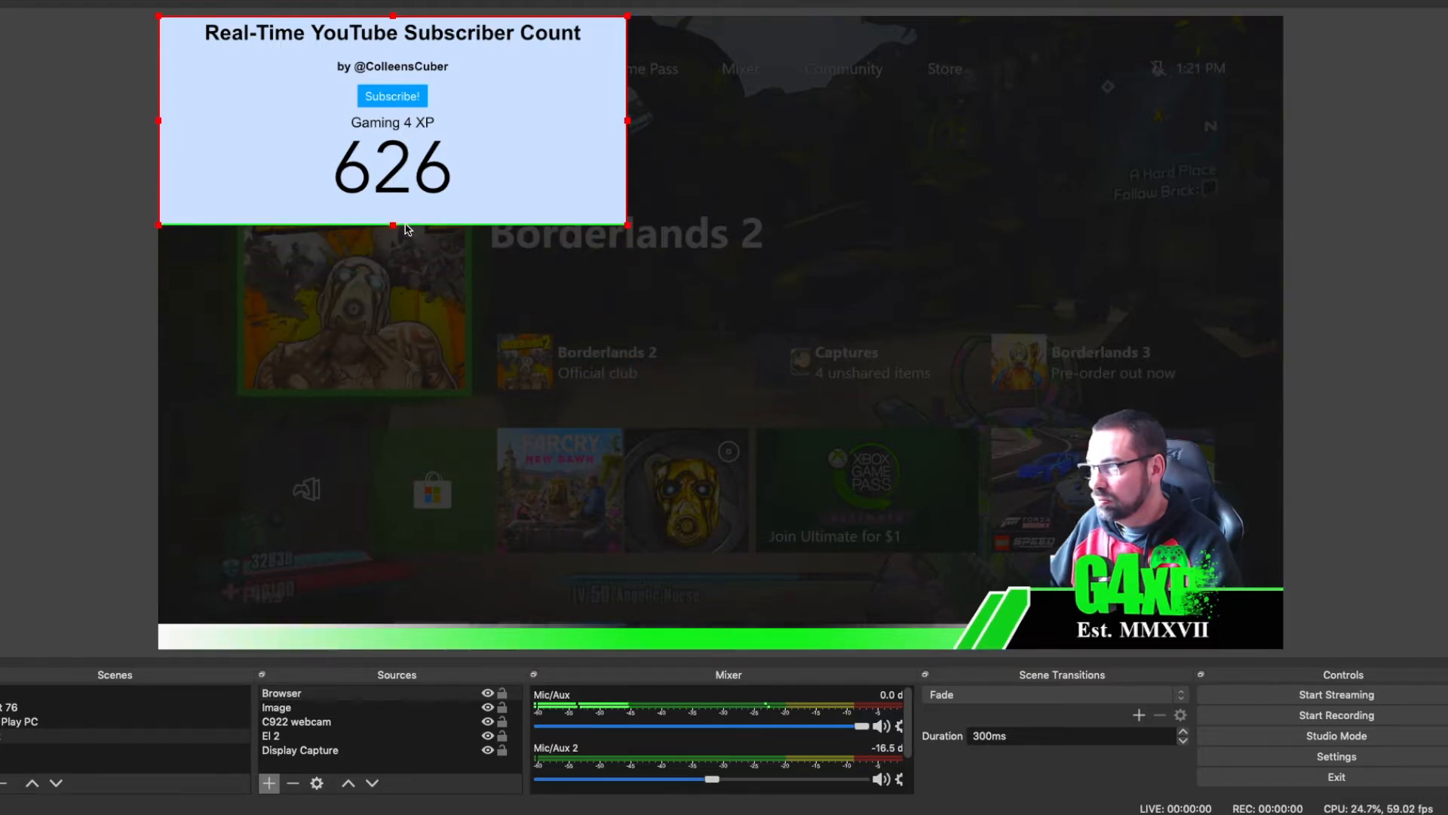
{"action": "left_click_drag", "start_coordinate": [393, 15], "coordinate": [391, 74]}
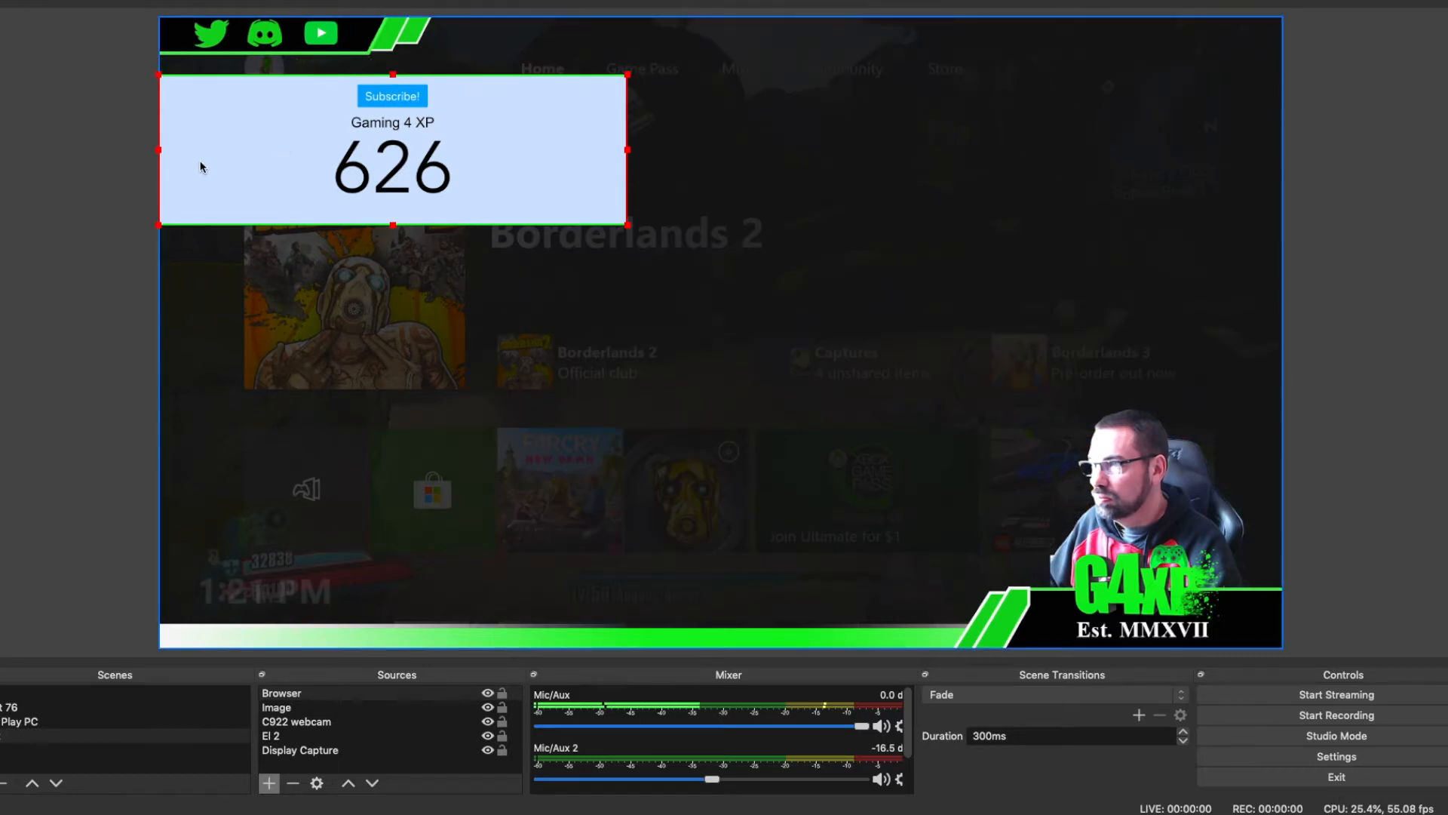
{"action": "left_click_drag", "start_coordinate": [158, 154], "coordinate": [315, 73]}
{"action": "left_click_drag", "start_coordinate": [628, 155], "coordinate": [475, 153]}
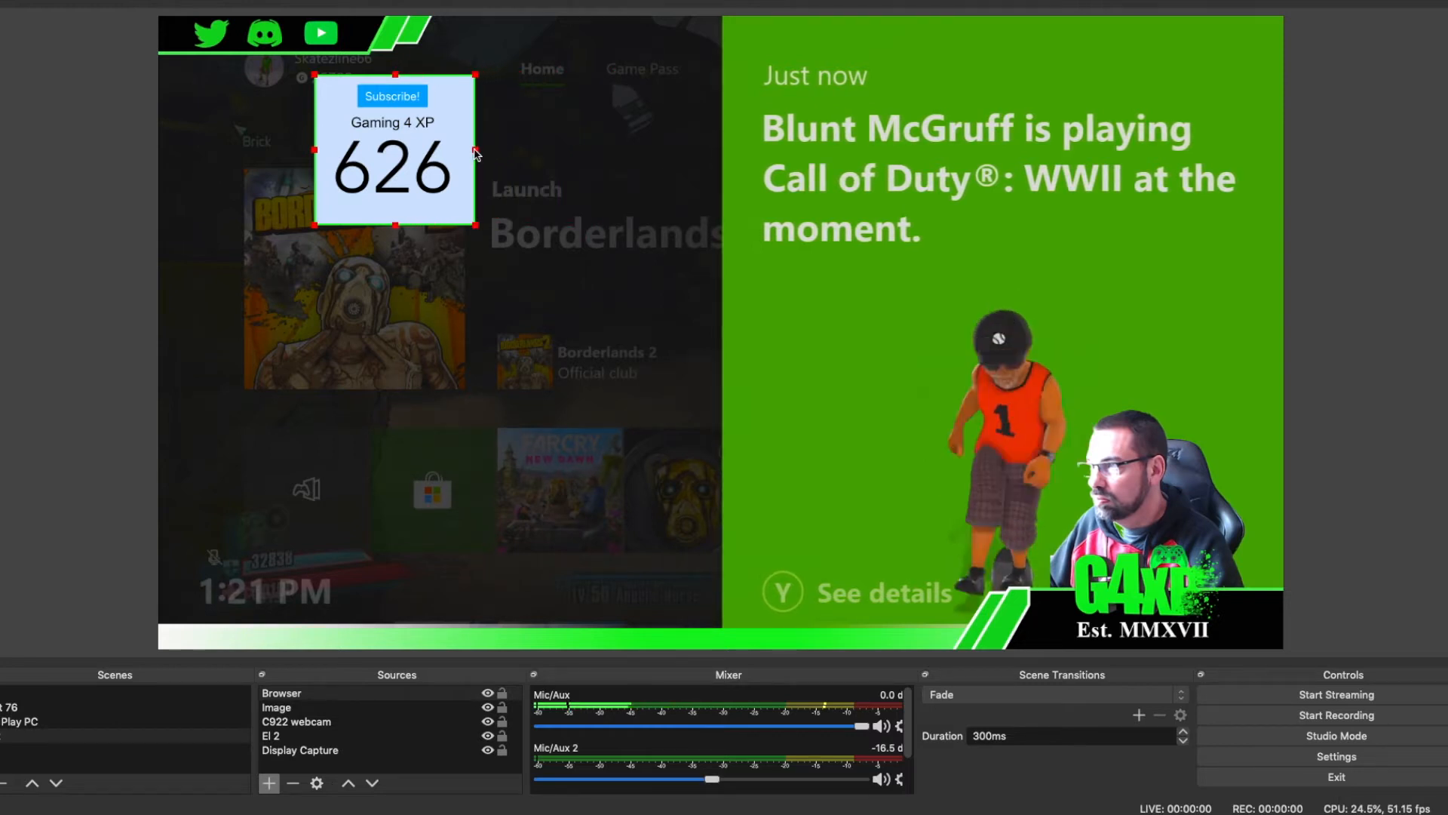
Step: Crop the browser source further at its upper and lower edges, leaving only the channel name and subscriber number
{"action": "left_click_drag", "start_coordinate": [395, 225], "coordinate": [395, 215]}
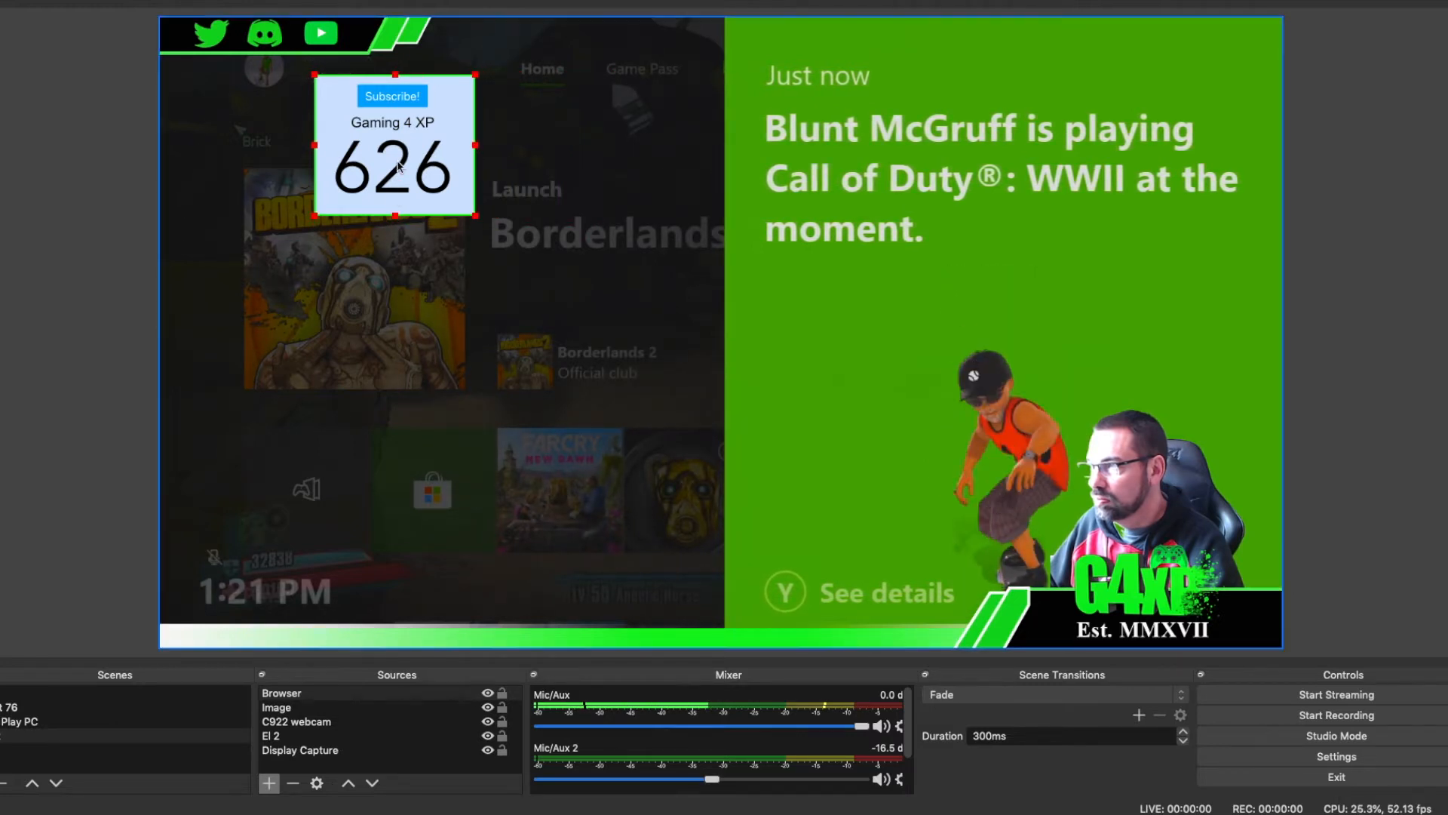
{"action": "left_click_drag", "start_coordinate": [400, 78], "coordinate": [393, 117]}
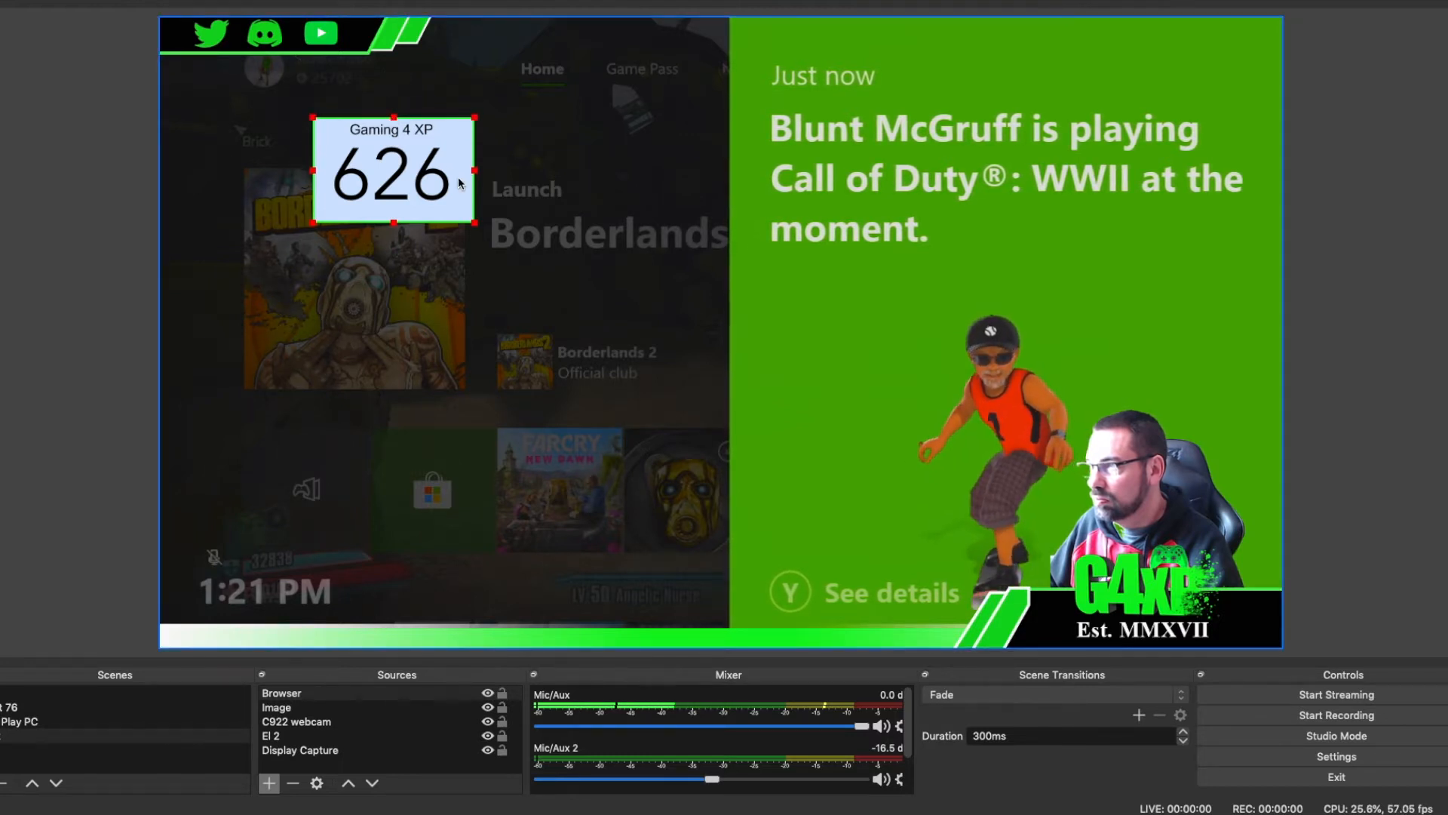
{"action": "left_click", "coordinate": [524, 168]}
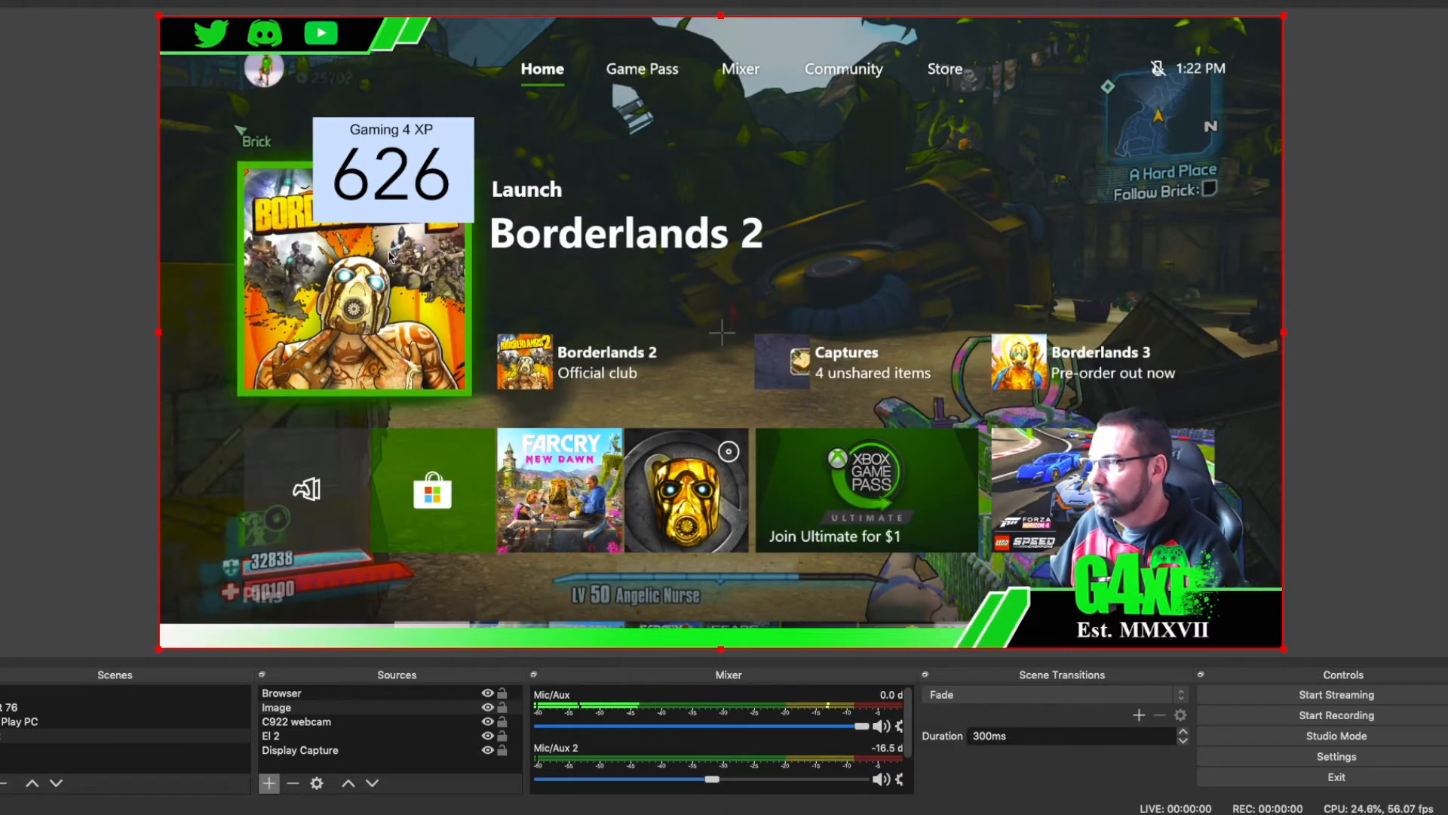
Step: Shrink the subscriber counter and place it in the lower-left corner of the canvas over the banner
{"action": "left_click", "coordinate": [347, 694]}
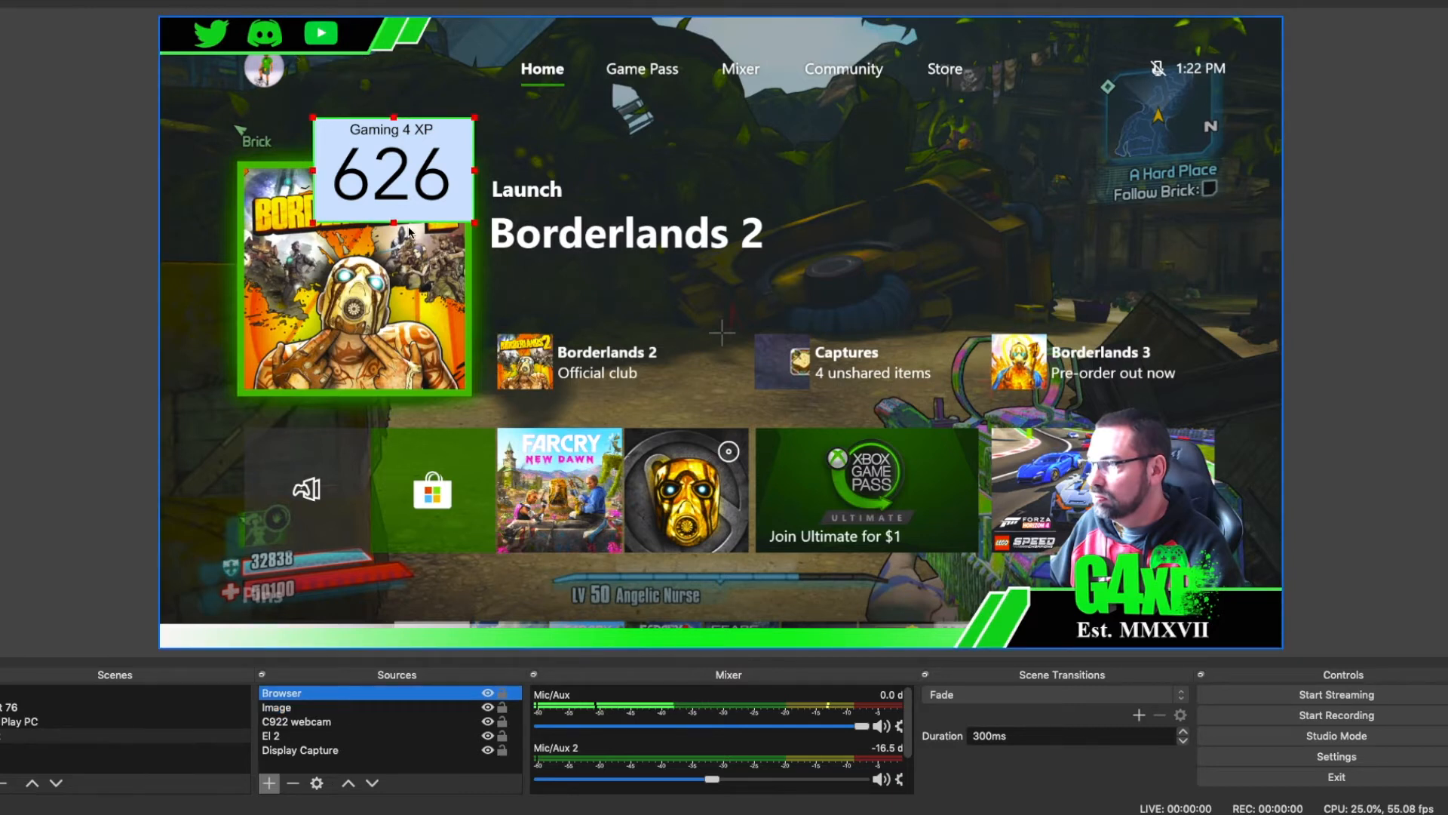
{"action": "left_click_drag", "start_coordinate": [409, 190], "coordinate": [268, 583]}
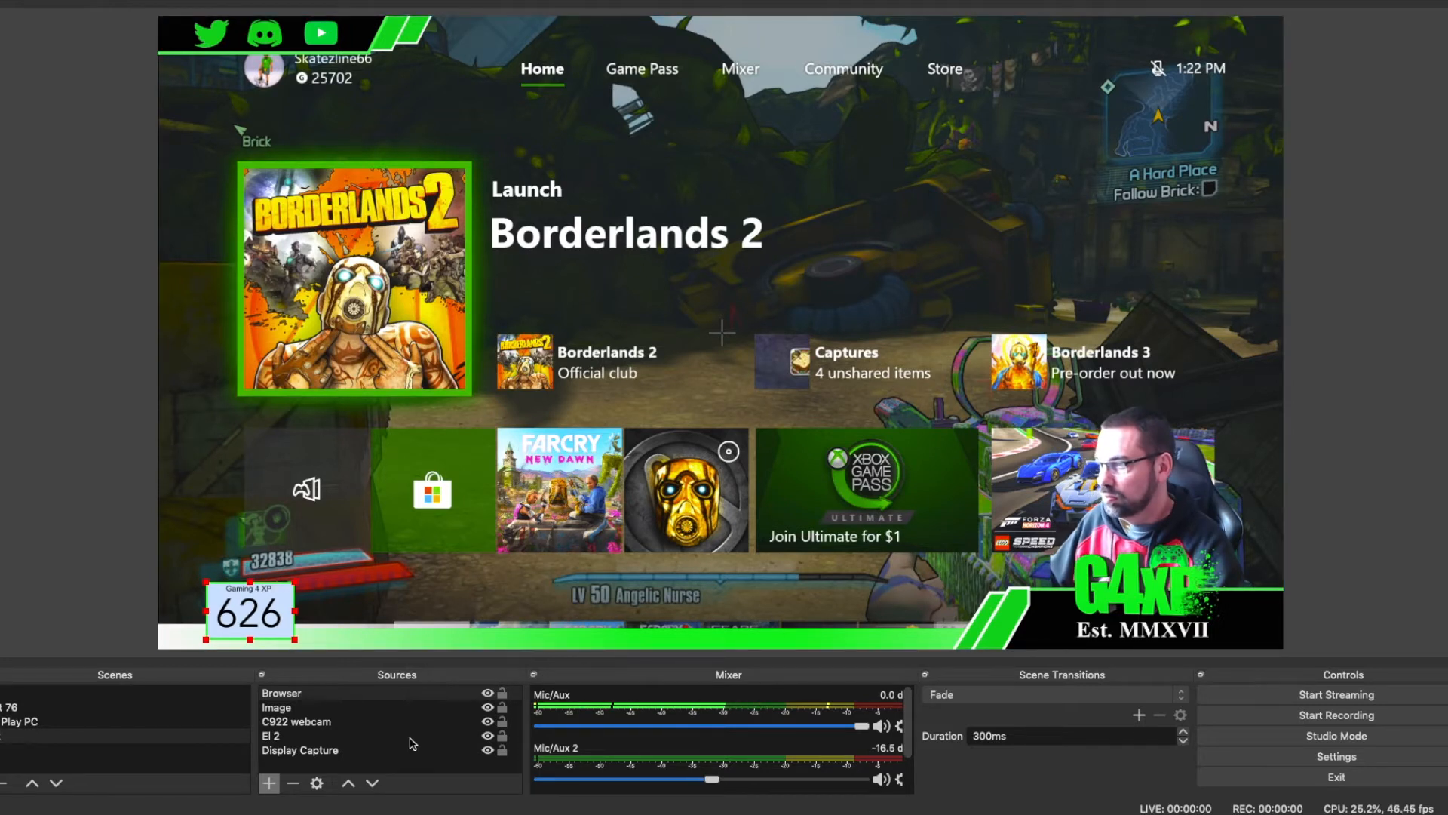
Step: Add a Color Correction filter to the Browser source and increase its hue shift to turn the blue background light green
{"action": "left_click", "coordinate": [393, 694]}
{"action": "right_click", "coordinate": [393, 698]}
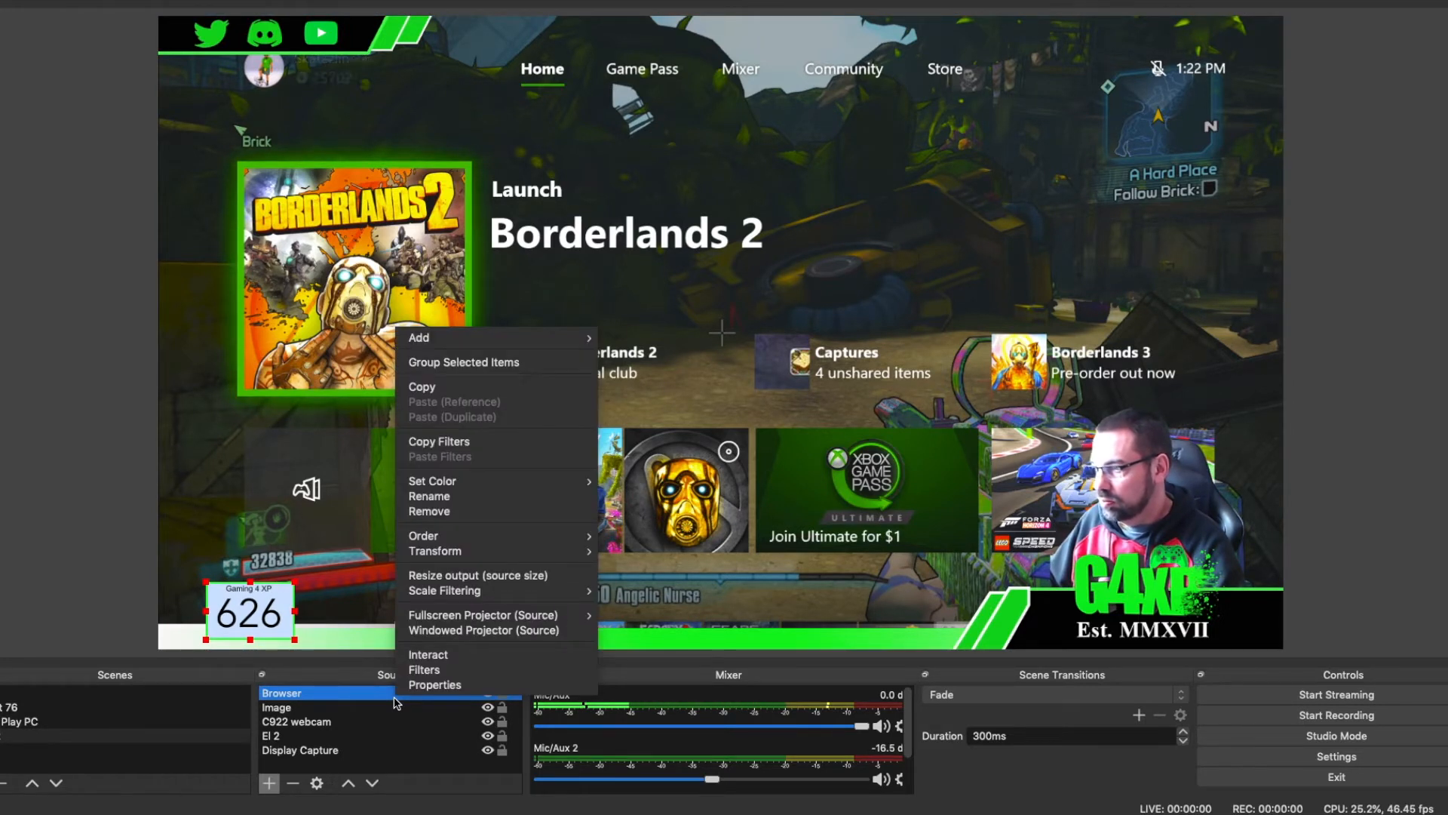
{"action": "left_click", "coordinate": [451, 672]}
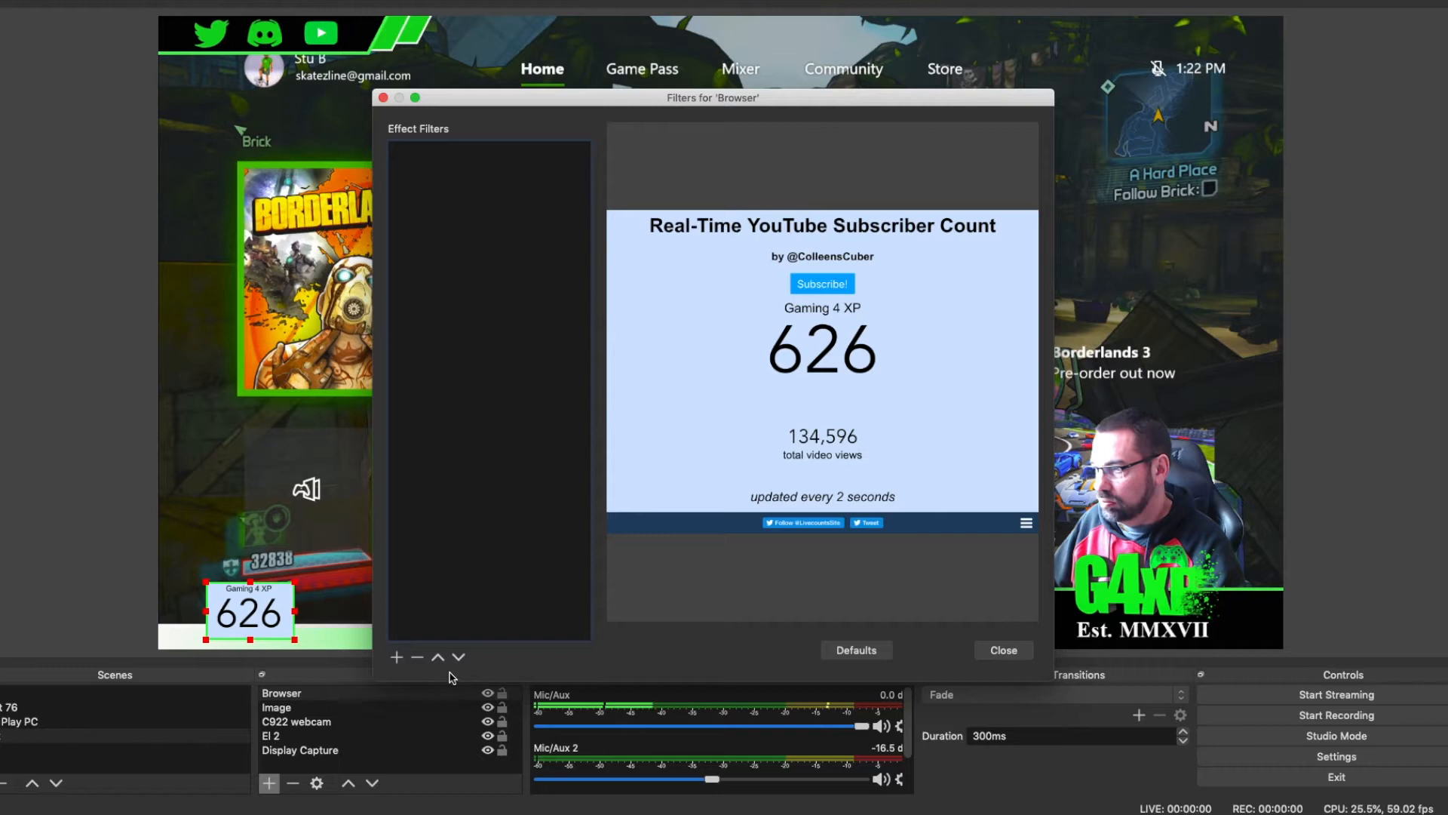
{"action": "left_click", "coordinate": [397, 658]}
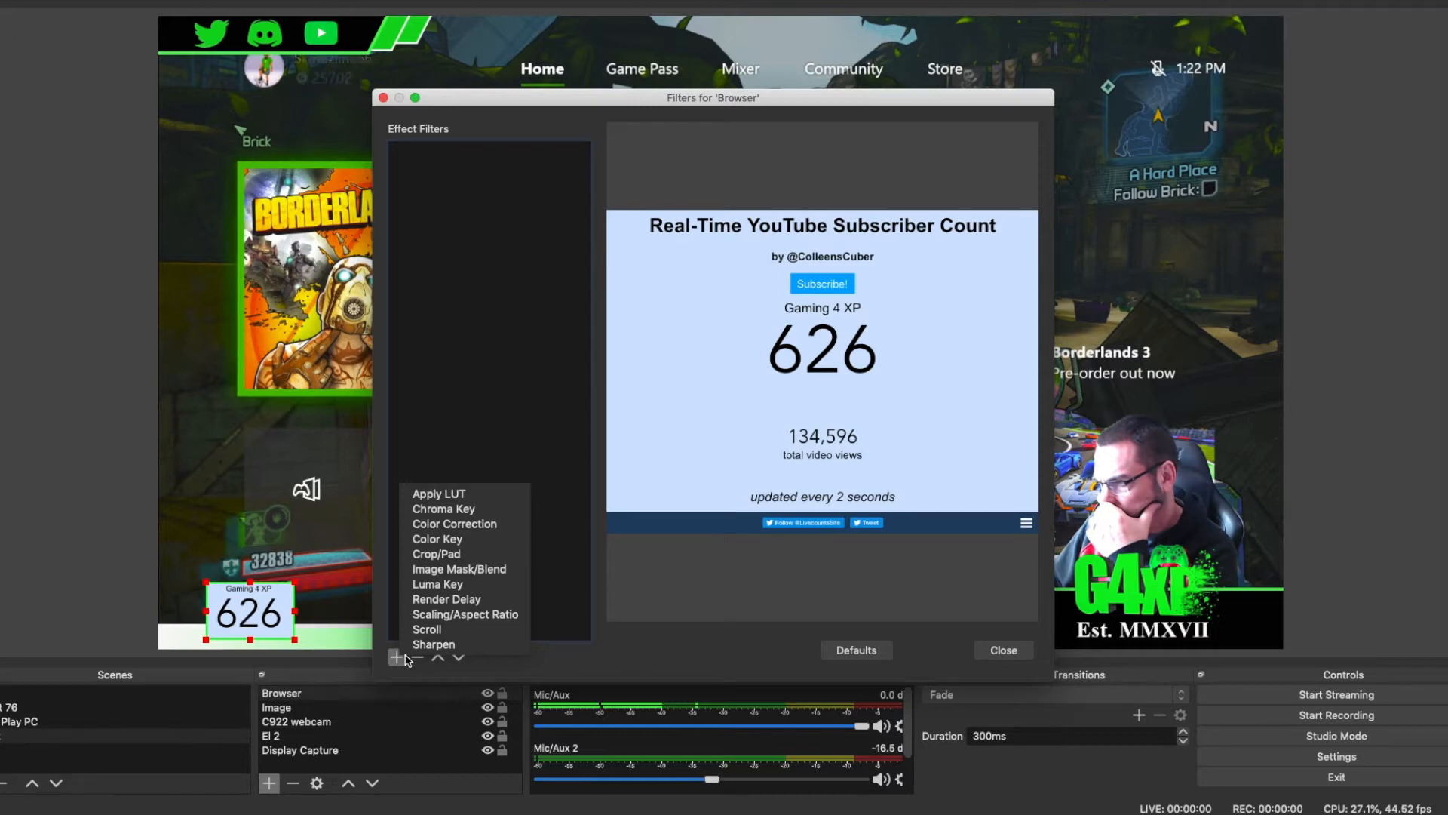
{"action": "left_click", "coordinate": [498, 523]}
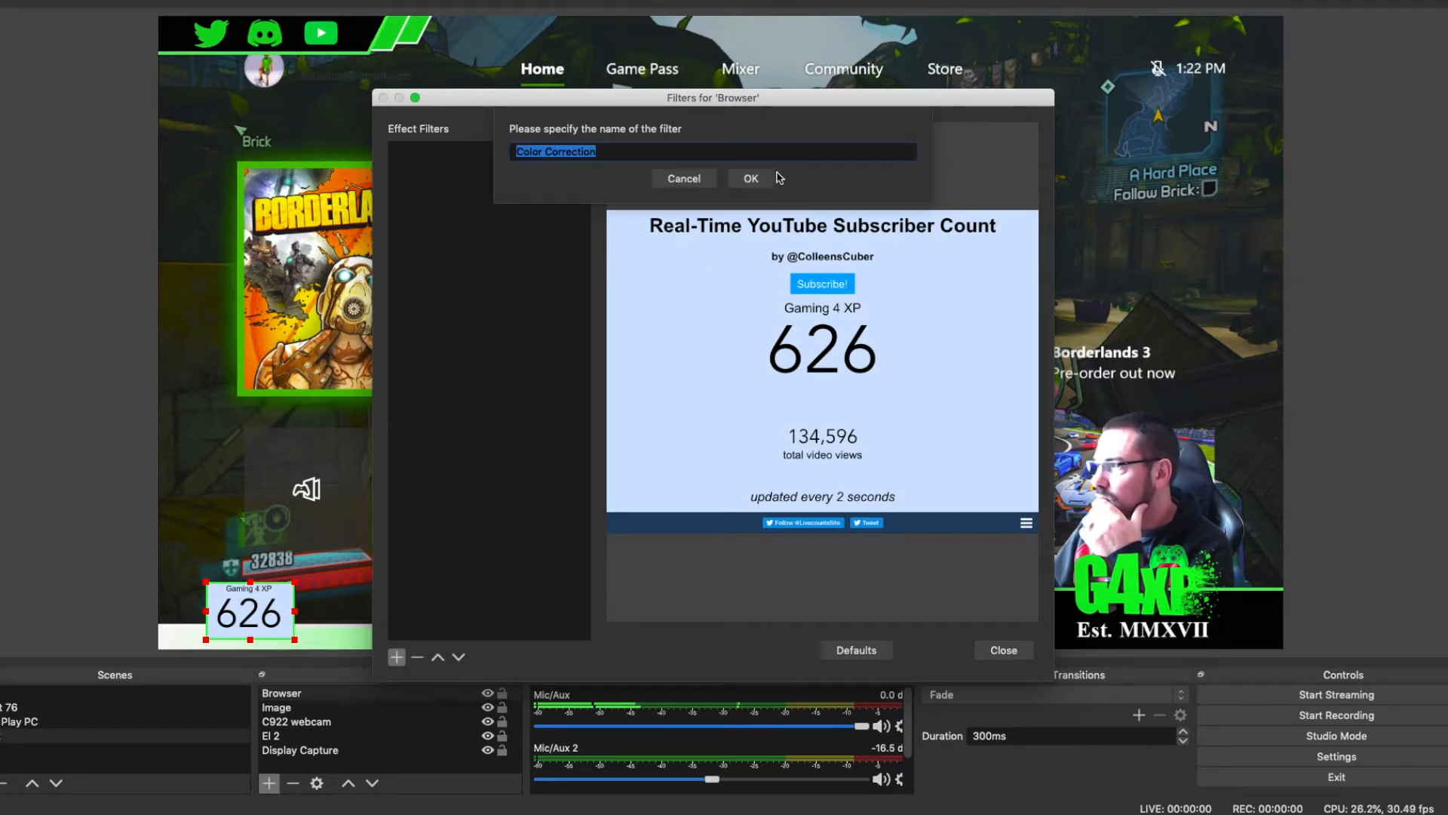
{"action": "left_click", "coordinate": [750, 178]}
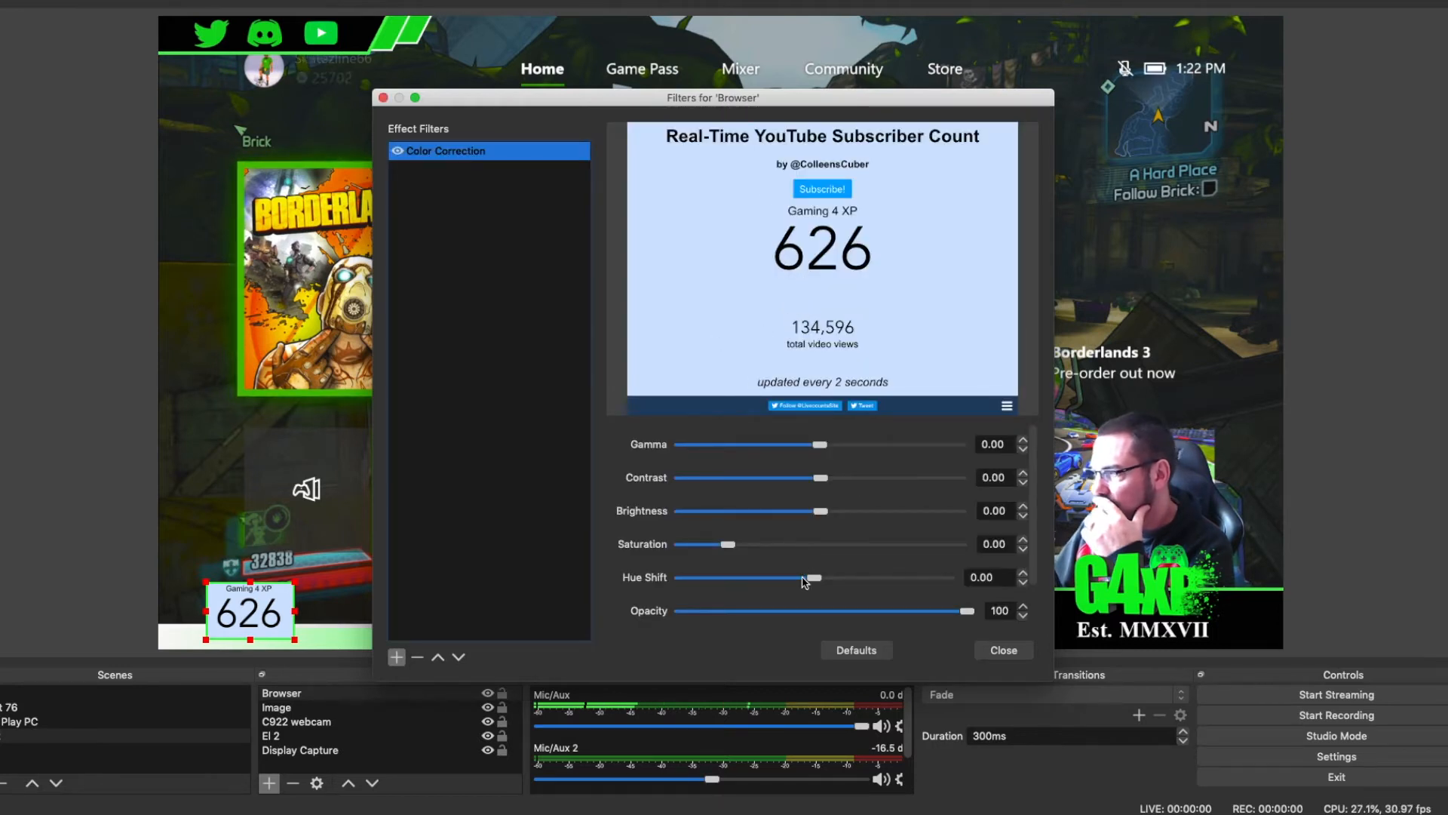
{"action": "left_click_drag", "start_coordinate": [815, 580], "coordinate": [867, 588]}
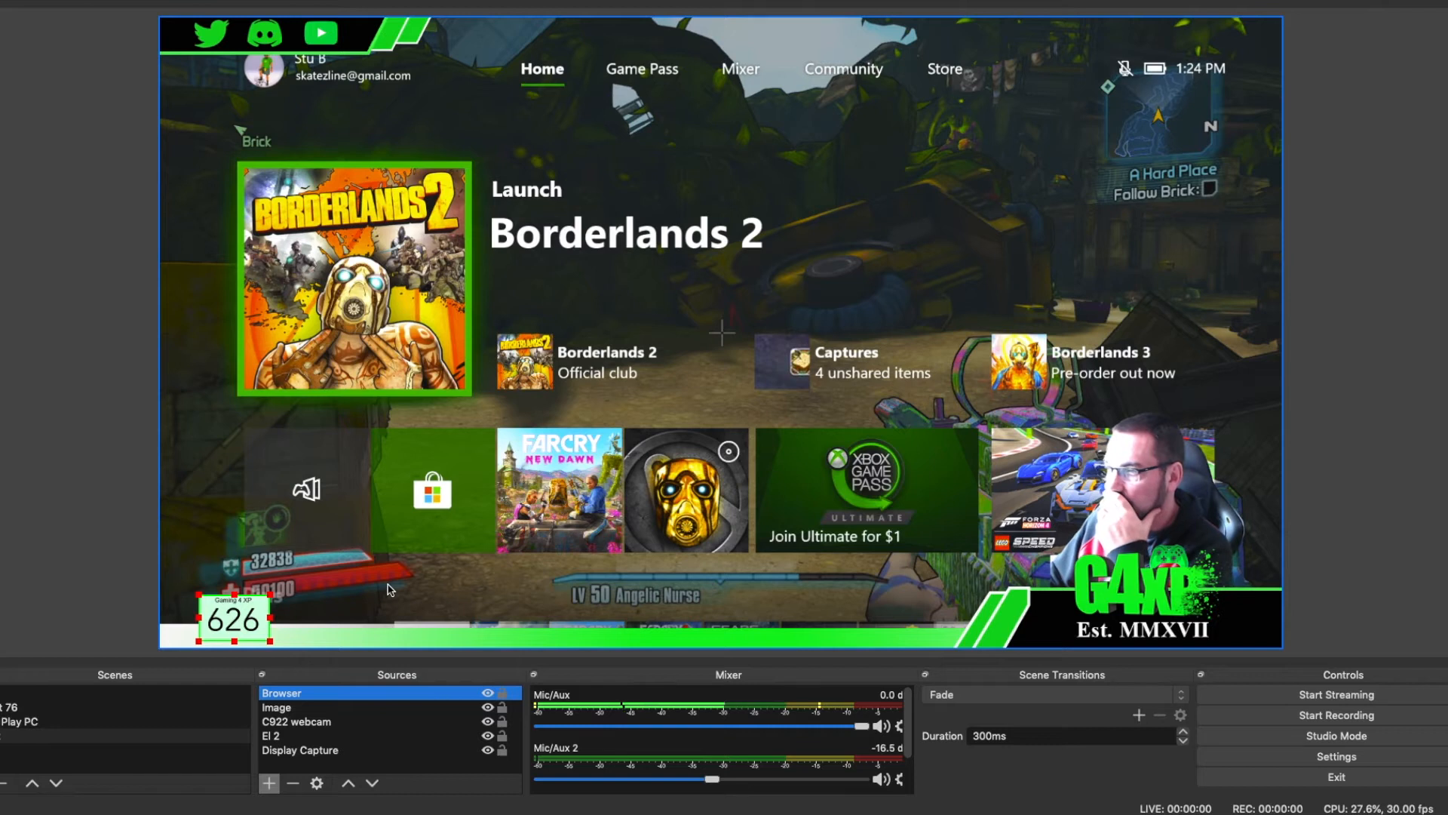
{"action": "left_click", "coordinate": [276, 644]}
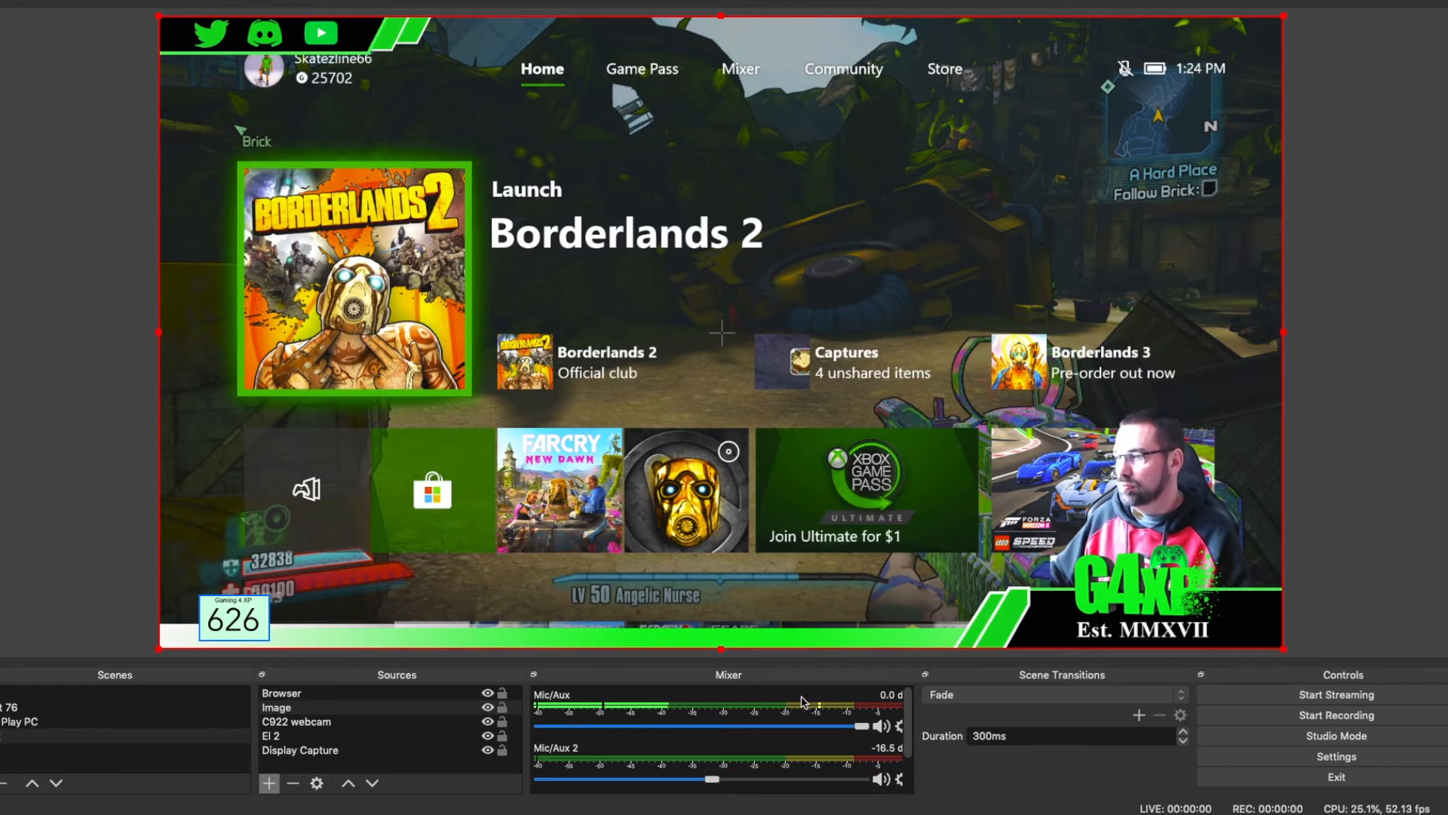
{"action": "left_click", "coordinate": [269, 783]}
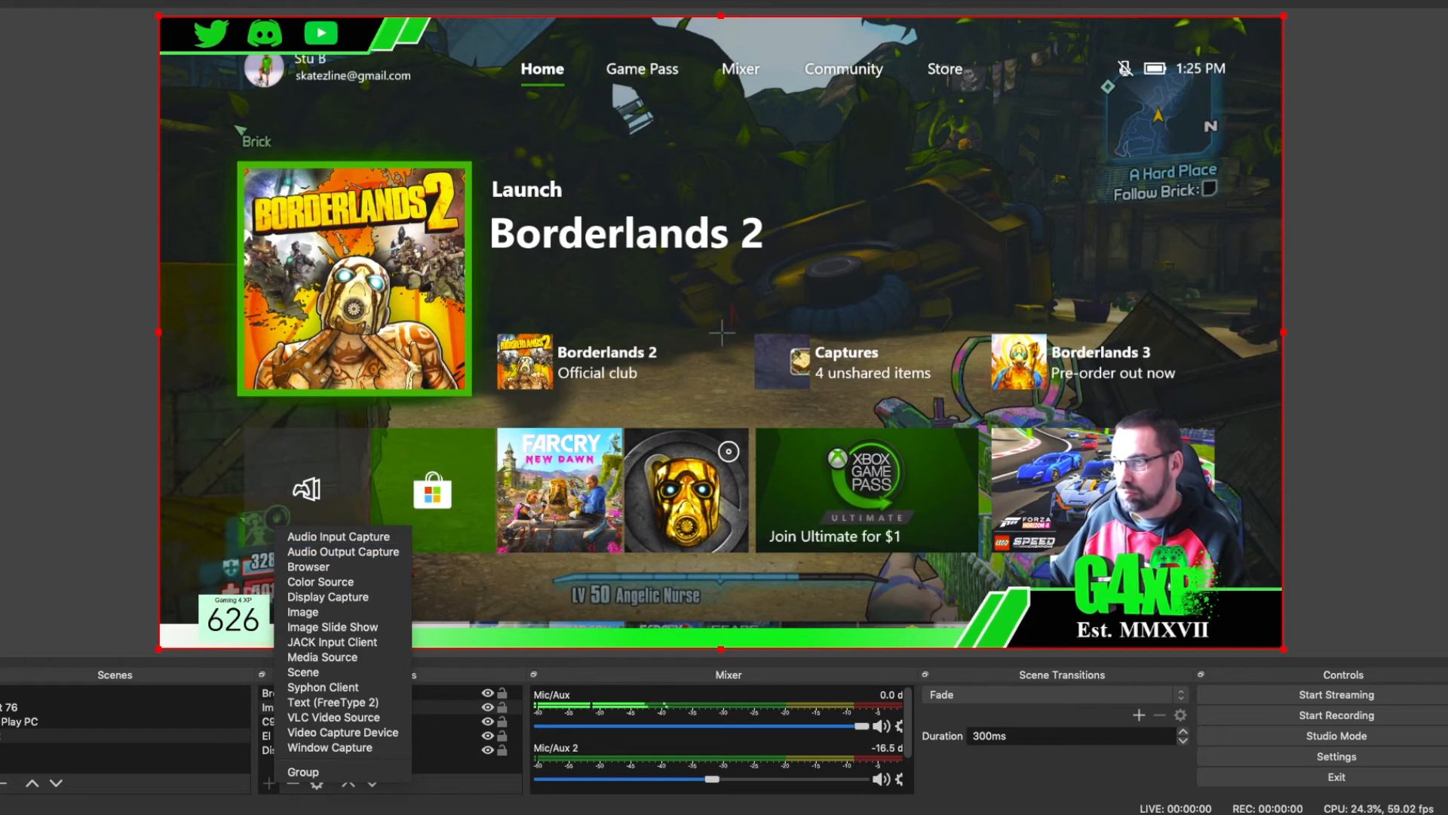
{"action": "left_click", "coordinate": [9, 514]}
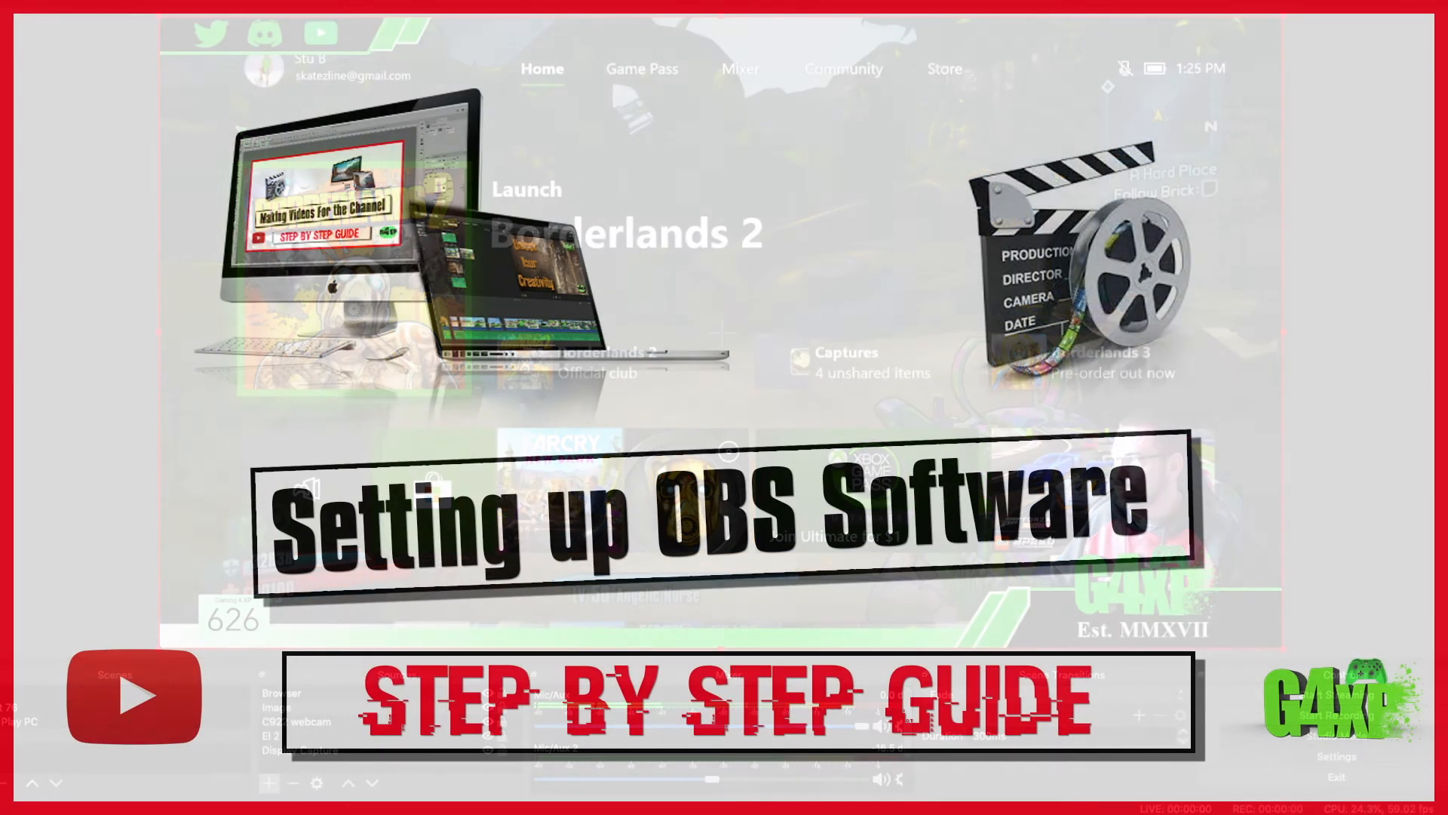